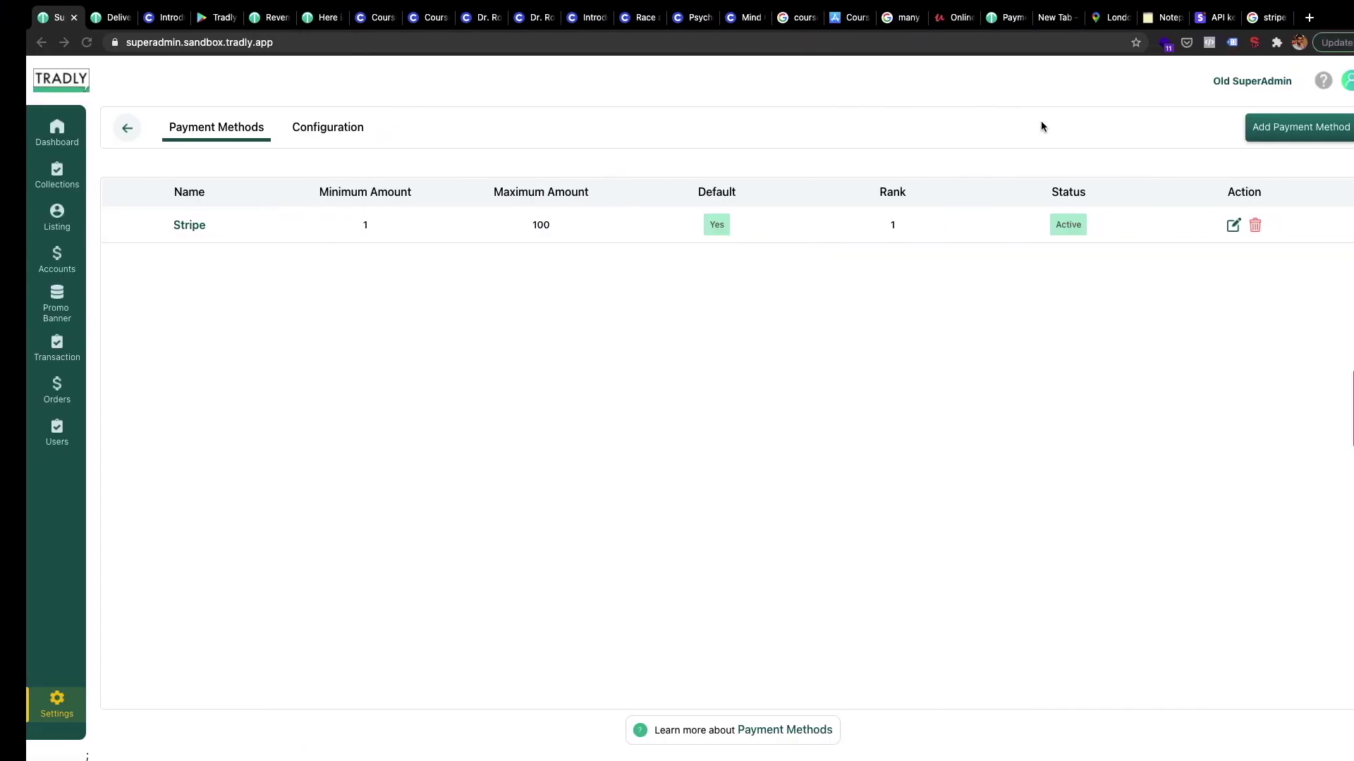
Open Tradly's Stripe Integration configuration form from the payment methods page
{"action": "left_click", "coordinate": [1179, 21]}
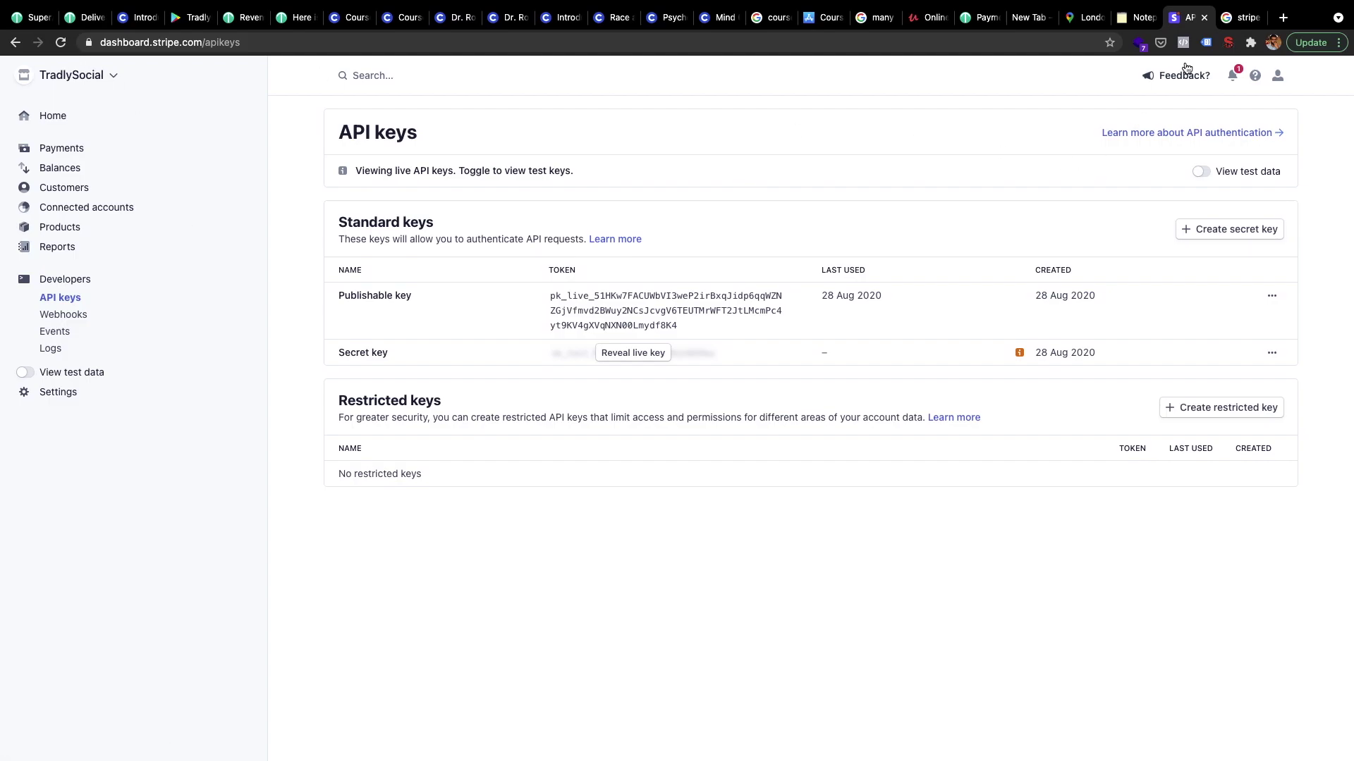
{"action": "left_click", "coordinate": [28, 17]}
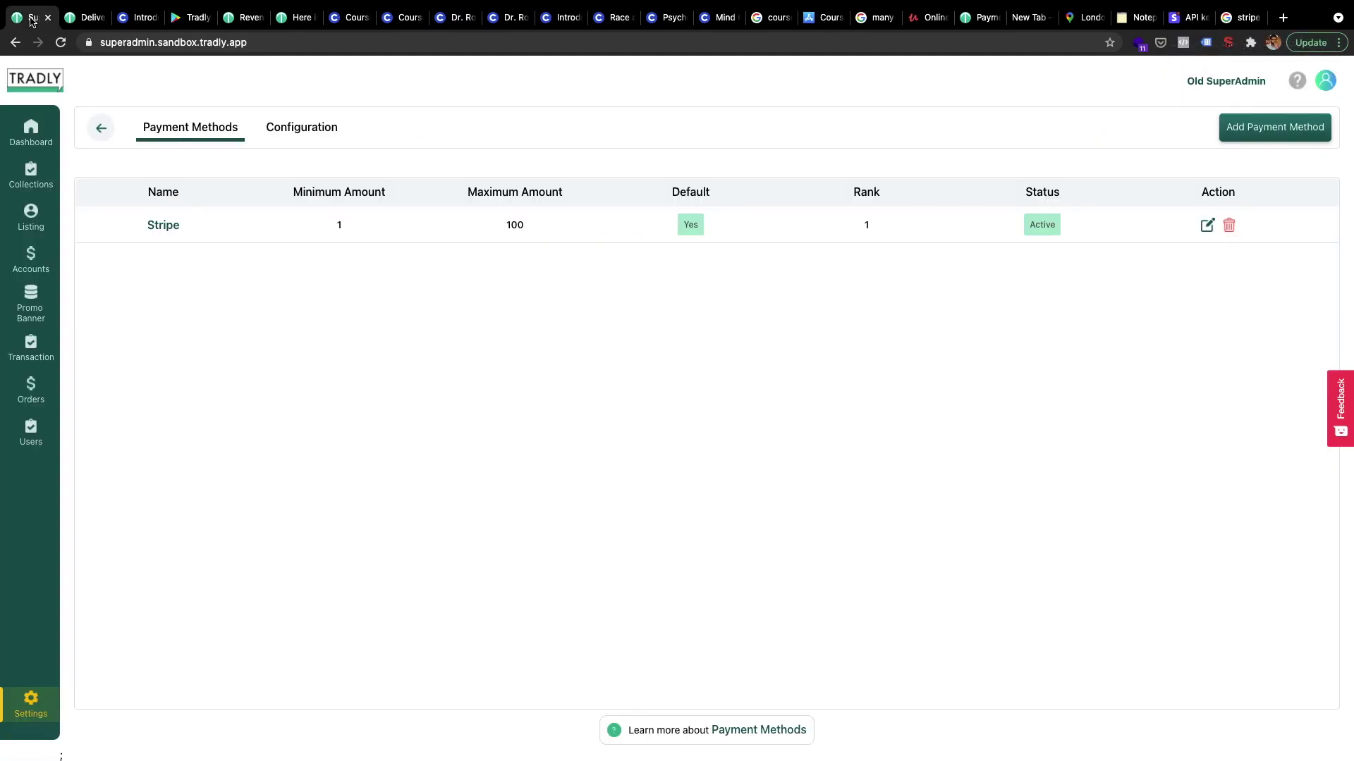
{"action": "left_click", "coordinate": [297, 139]}
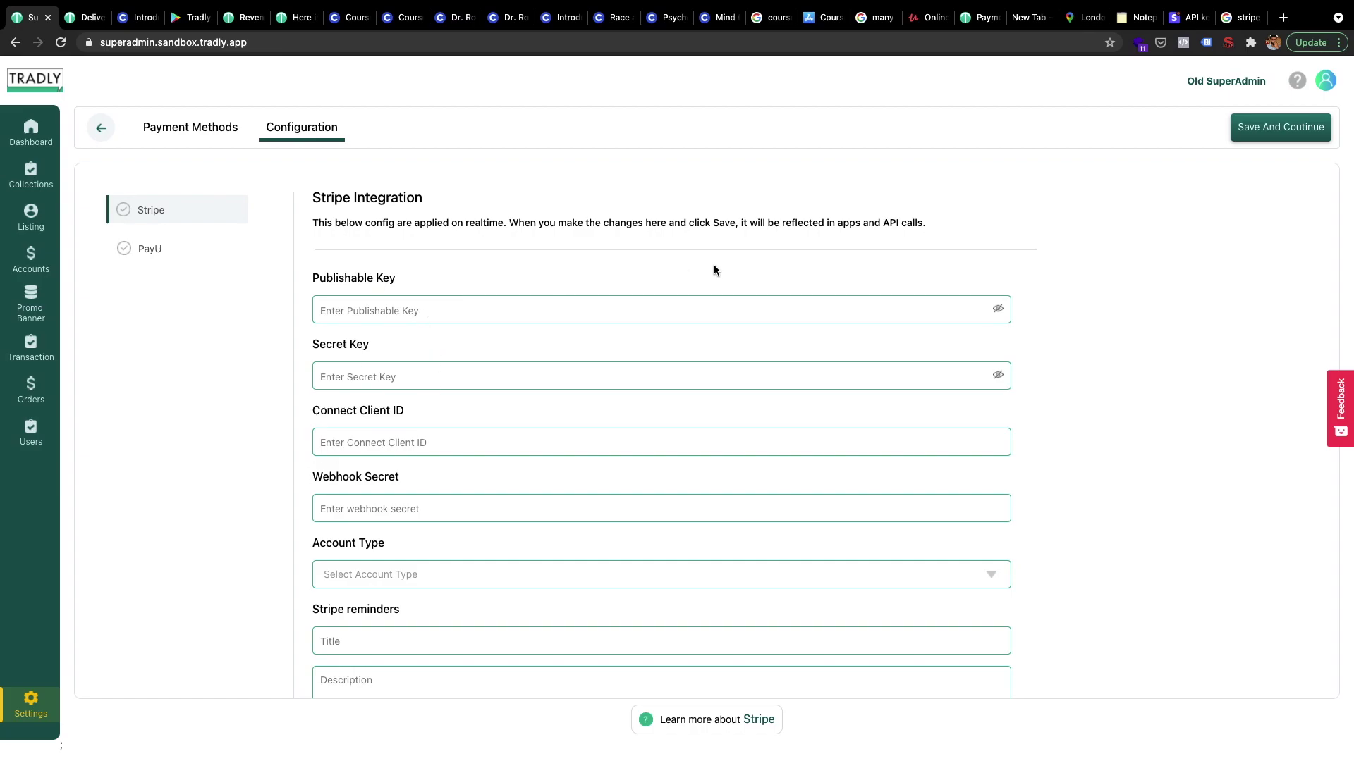
{"action": "left_click_drag", "start_coordinate": [1190, 17], "coordinate": [83, 20]}
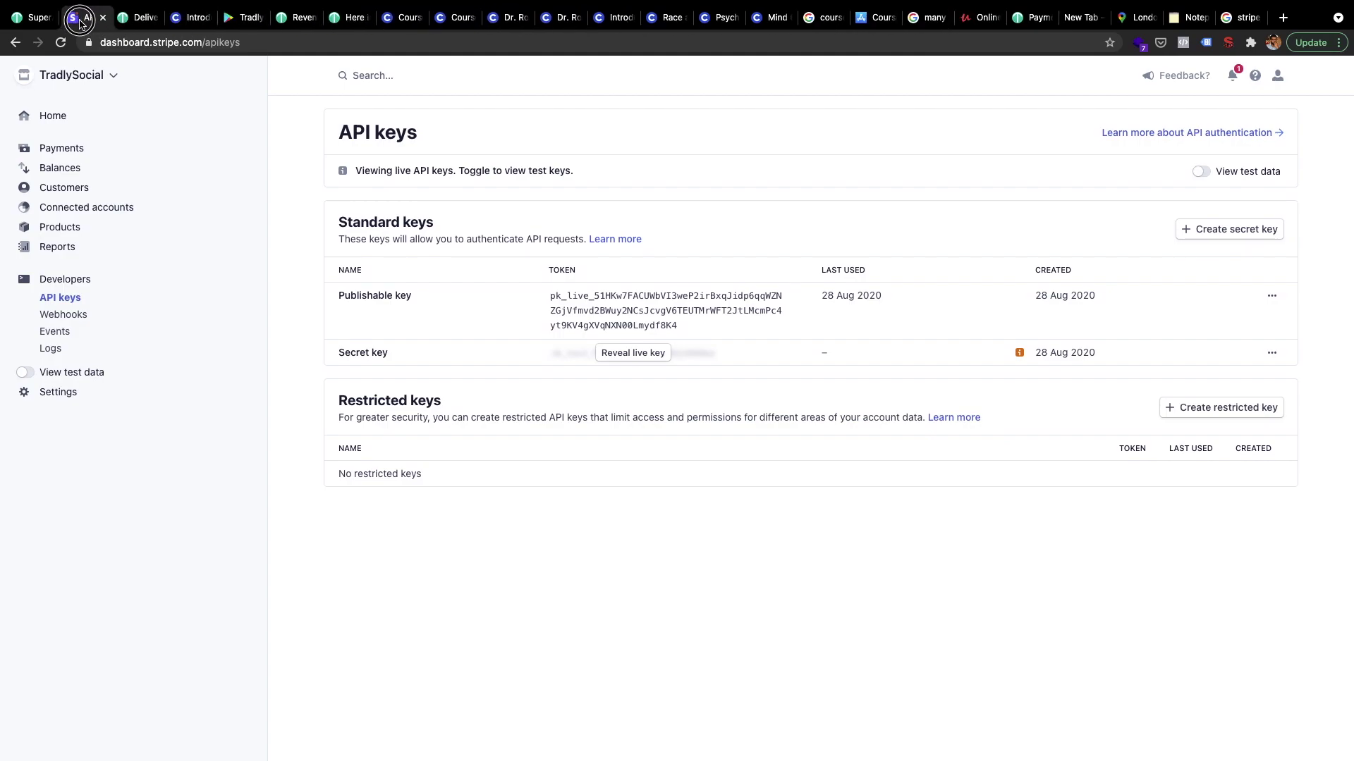
{"action": "left_click", "coordinate": [31, 19]}
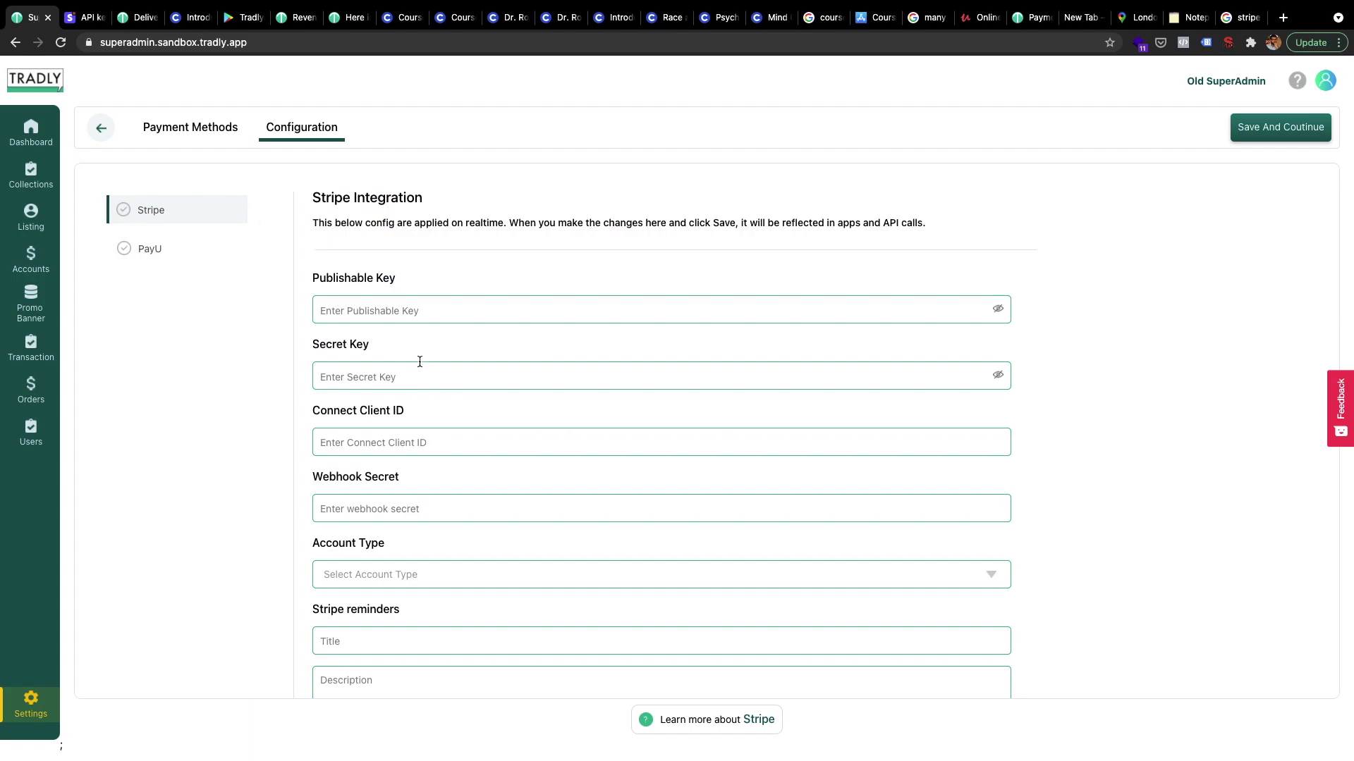
Review the empty Stripe Integration fields, then go back to Stripe's API keys page
{"action": "scroll", "coordinate": [402, 351], "scroll_direction": "down", "scroll_amount": 1}
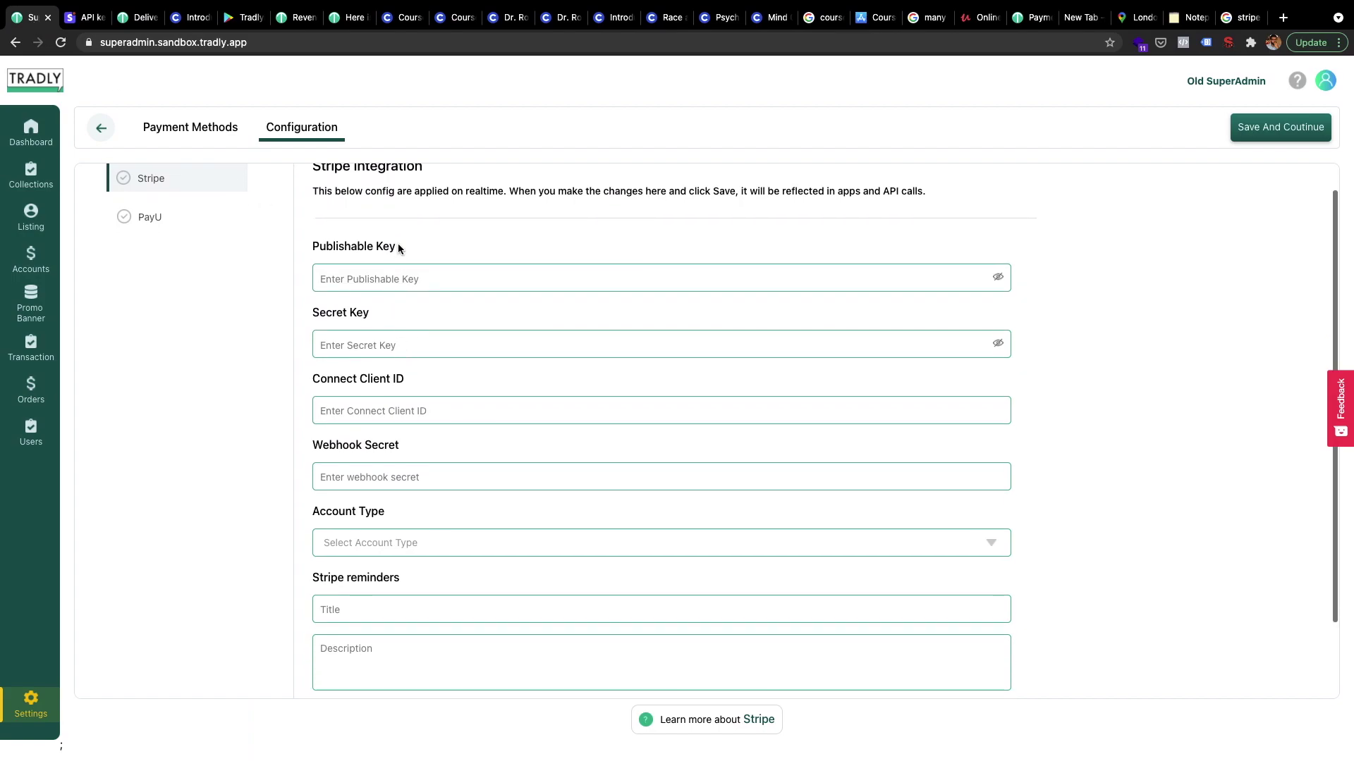
{"action": "scroll", "coordinate": [388, 370], "scroll_direction": "down", "scroll_amount": 1}
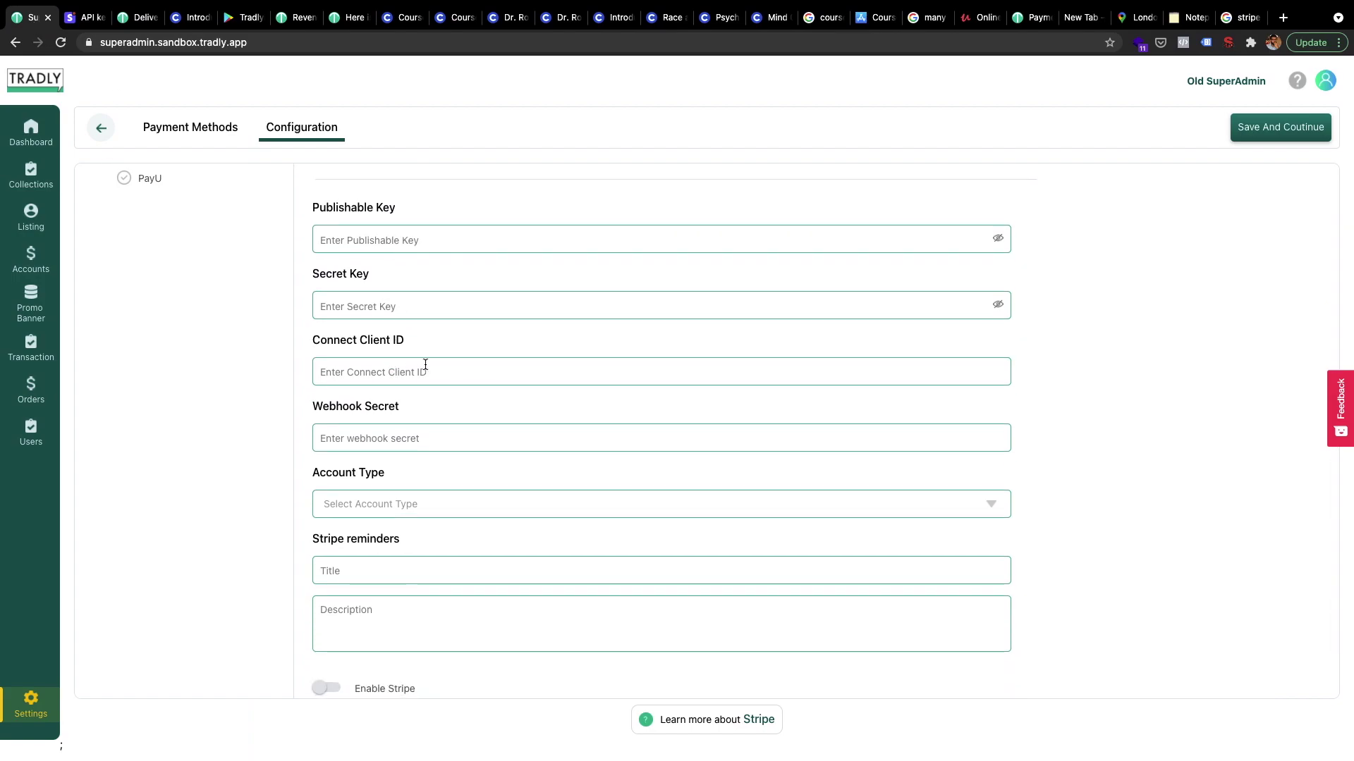
{"action": "scroll", "coordinate": [415, 442], "scroll_direction": "down", "scroll_amount": 1}
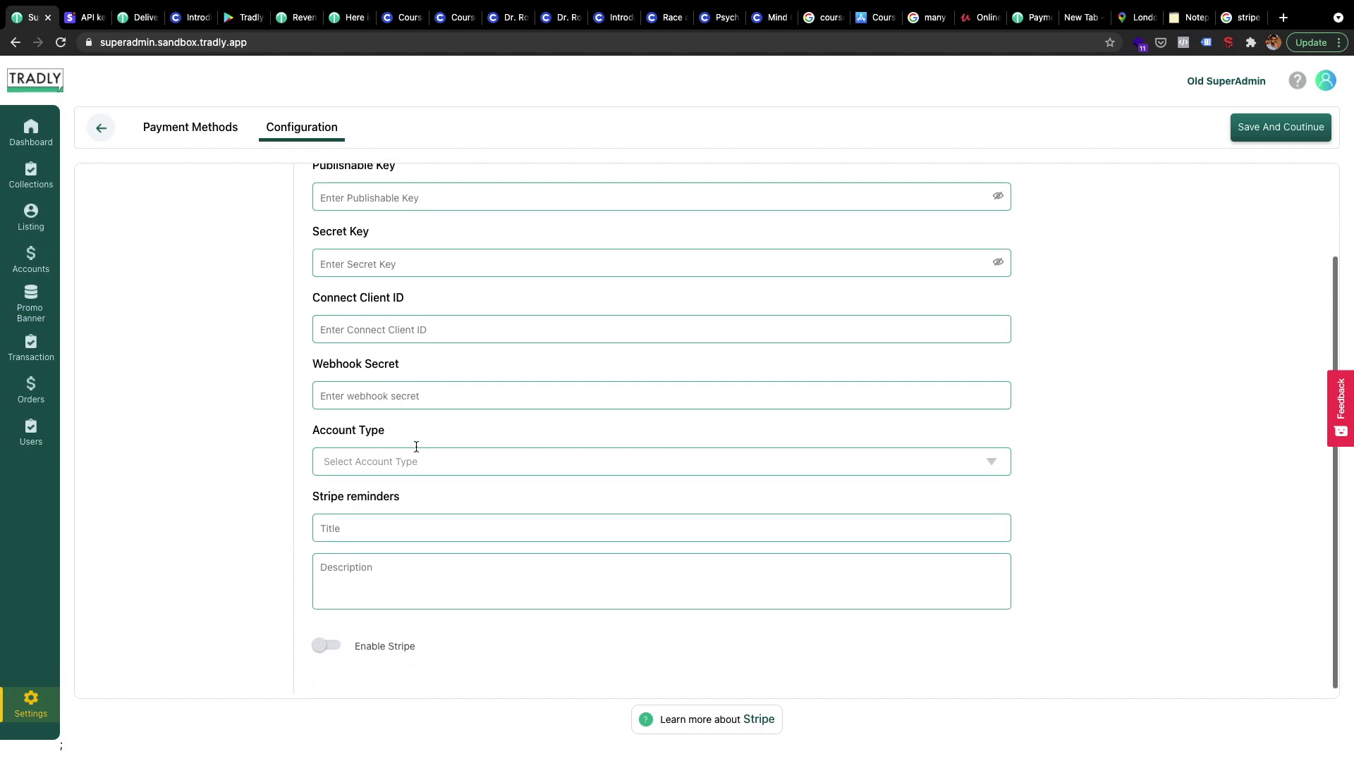
{"action": "scroll", "coordinate": [443, 493], "scroll_direction": "up", "scroll_amount": 1}
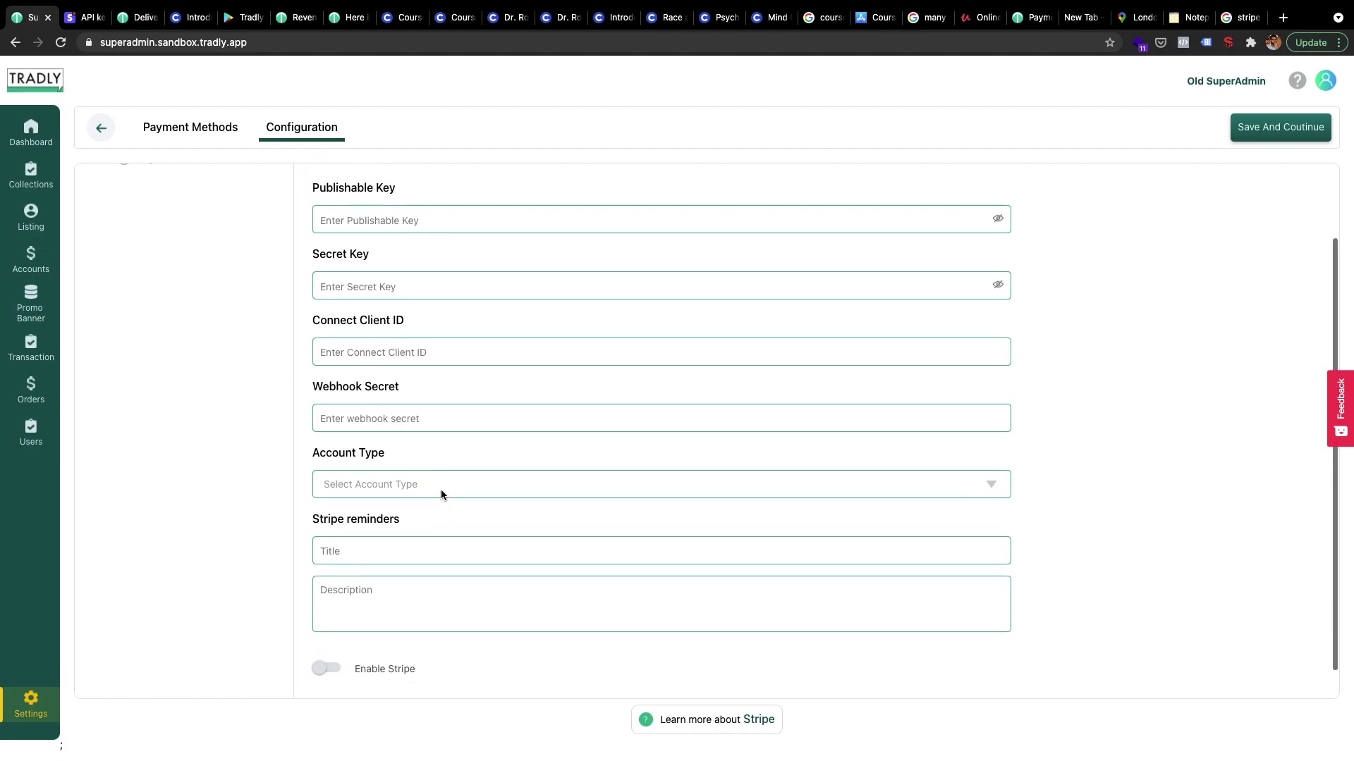
{"action": "scroll", "coordinate": [442, 493], "scroll_direction": "up", "scroll_amount": 1}
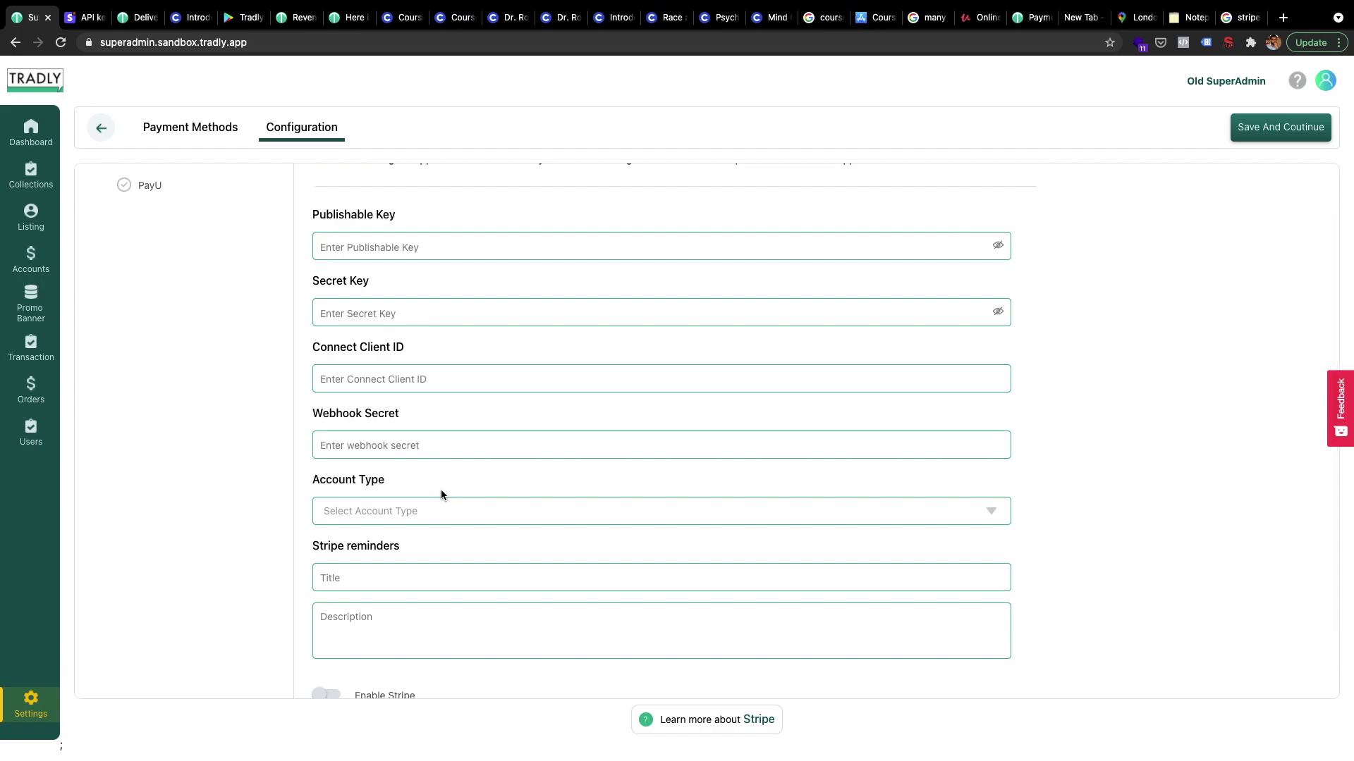
{"action": "scroll", "coordinate": [372, 254], "scroll_direction": "up", "scroll_amount": 1}
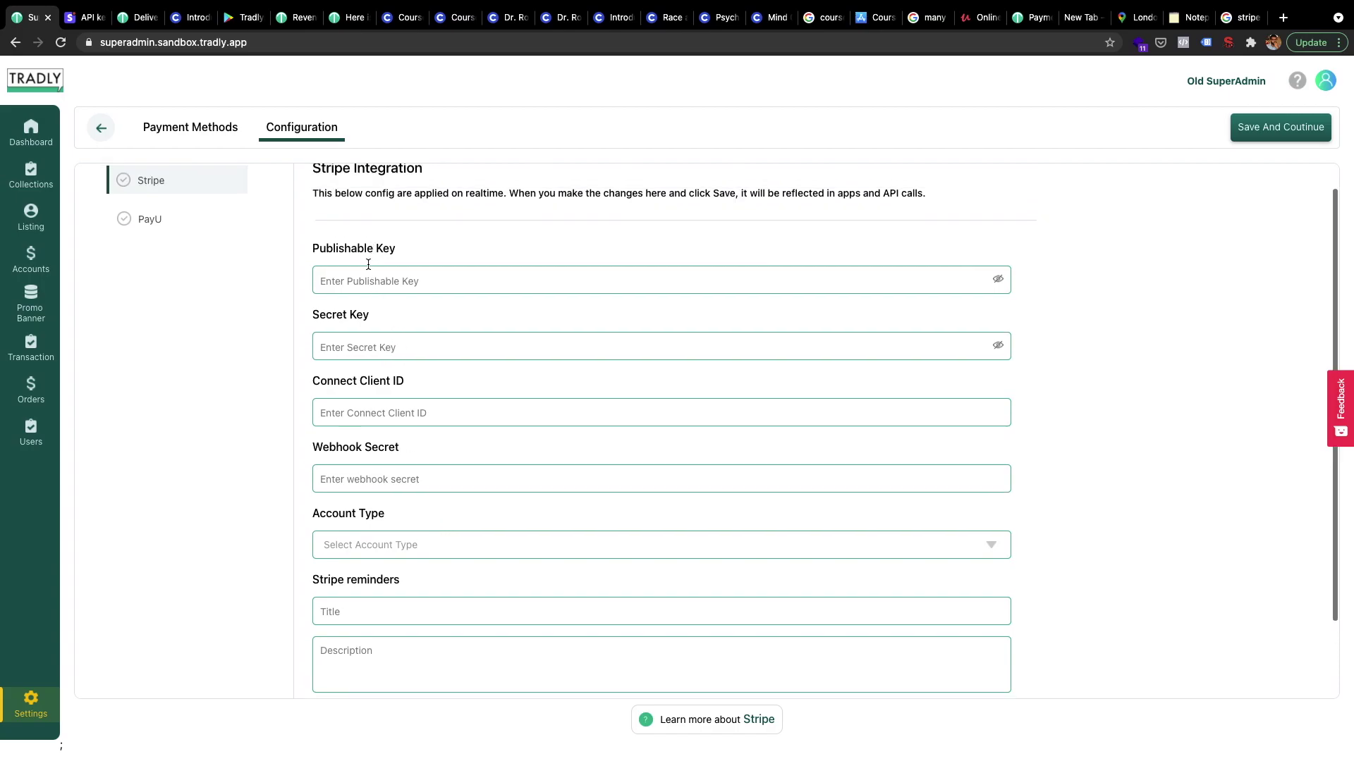
{"action": "left_click", "coordinate": [368, 287]}
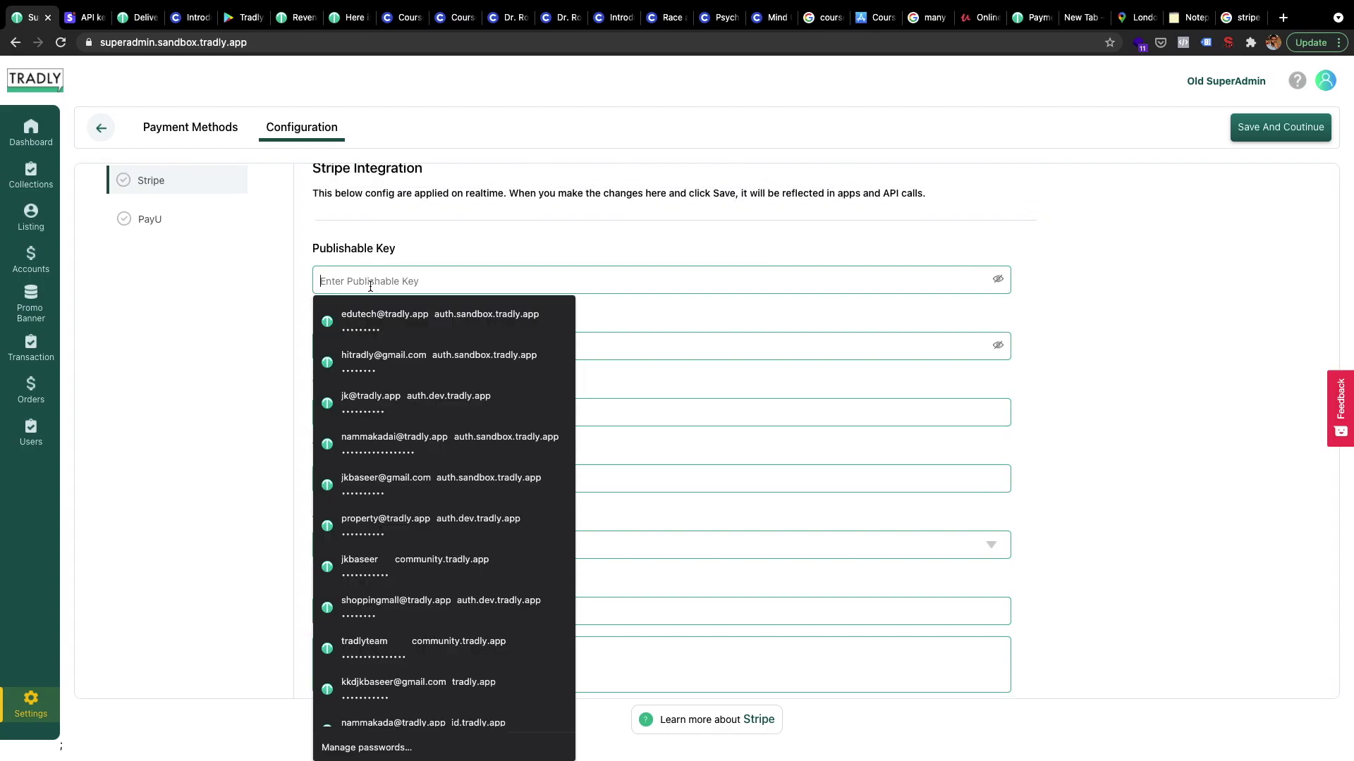
{"action": "left_click", "coordinate": [282, 299]}
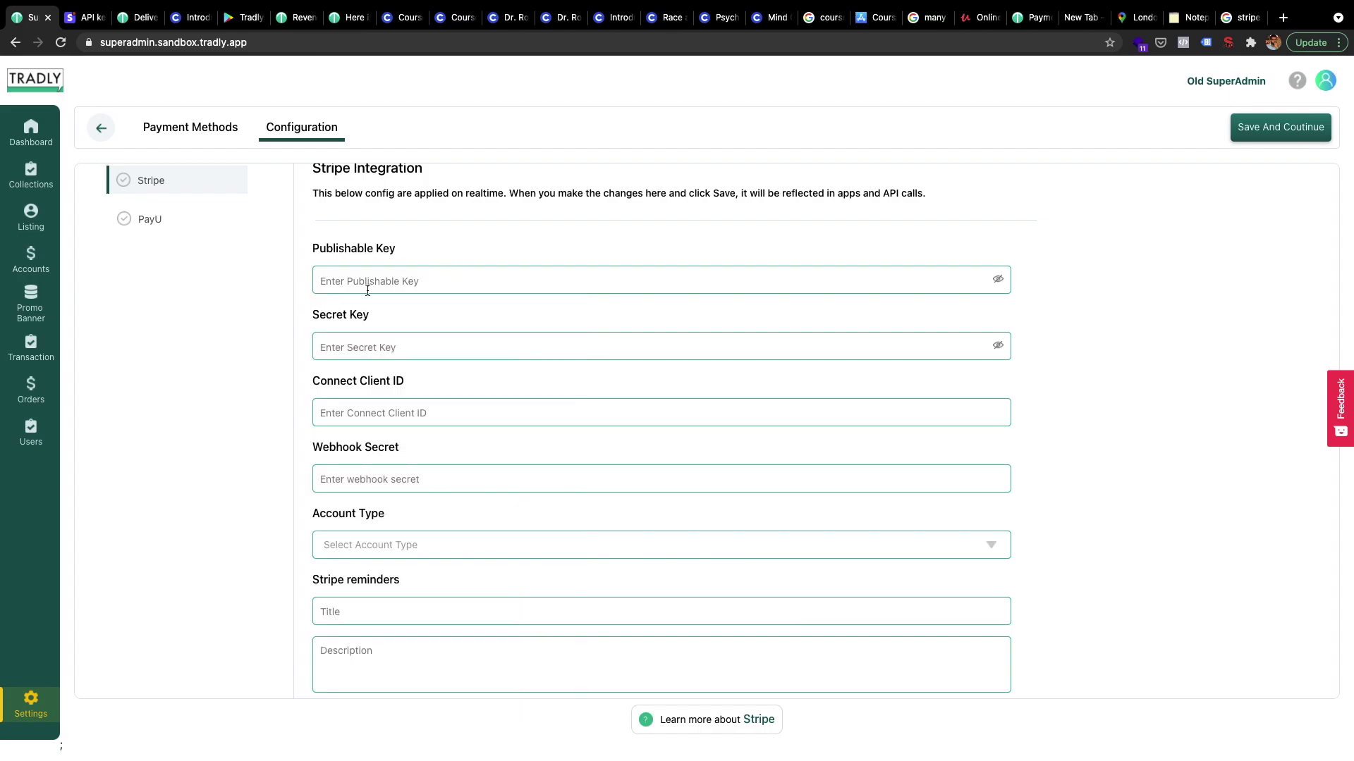
{"action": "scroll", "coordinate": [327, 277], "scroll_direction": "up", "scroll_amount": 1}
{"action": "left_click", "coordinate": [84, 17]}
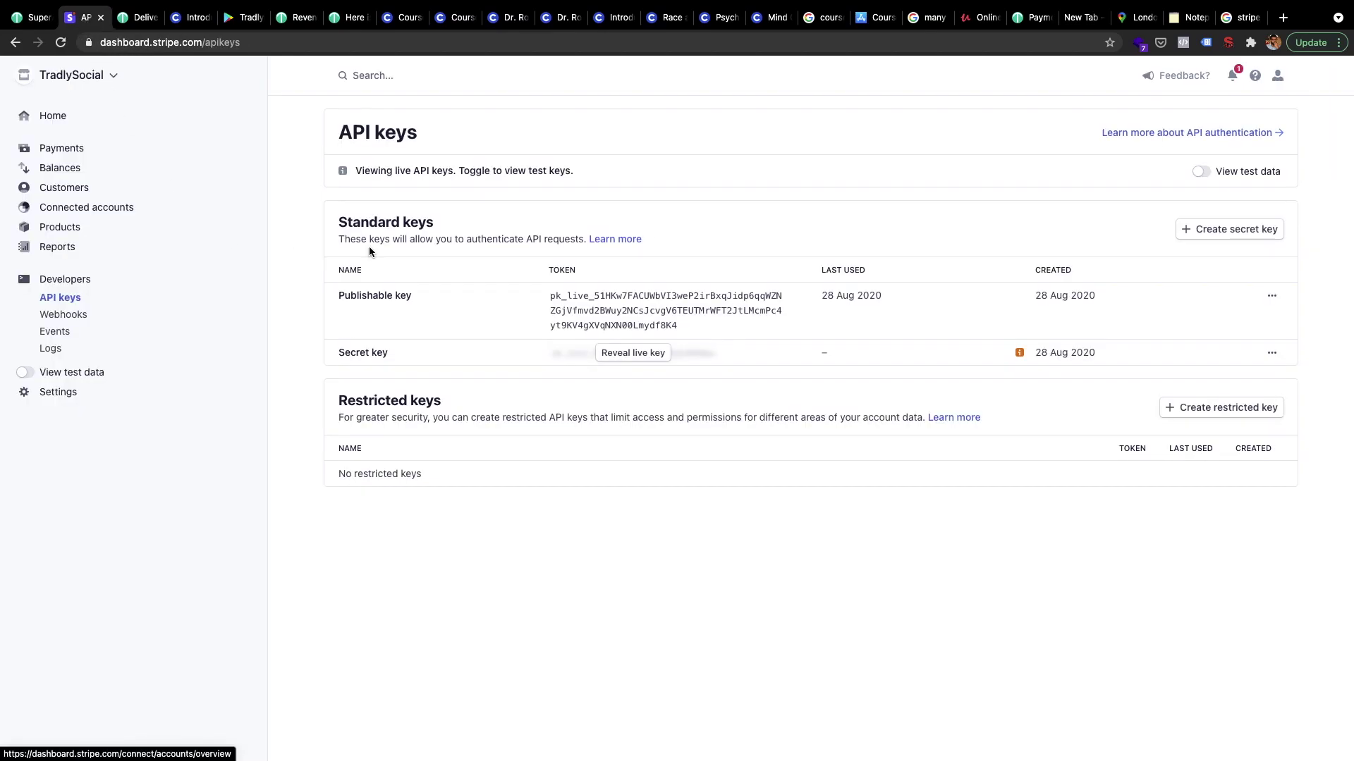
Go to Stripe's Developers > API keys, enable View test data, and copy the publishable test key
{"action": "left_click", "coordinate": [47, 122]}
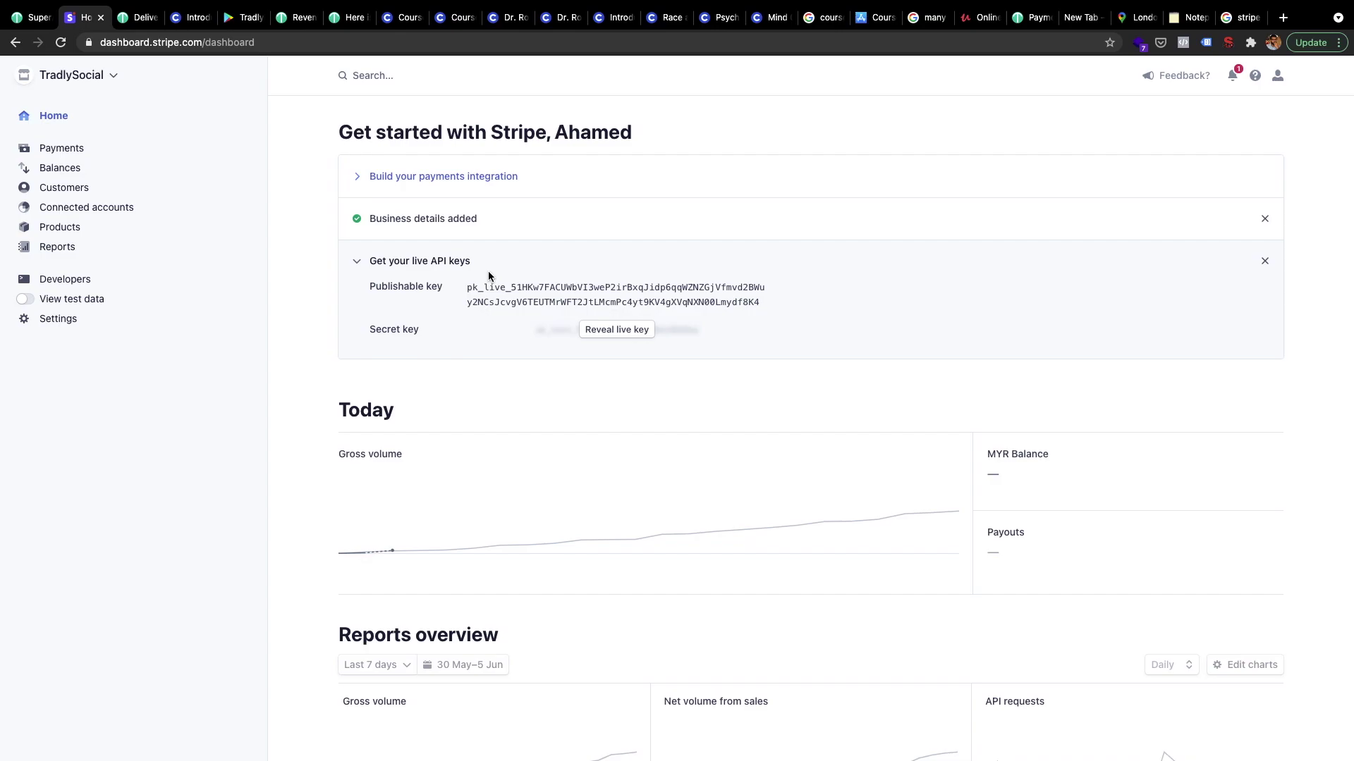
{"action": "left_click", "coordinate": [67, 280]}
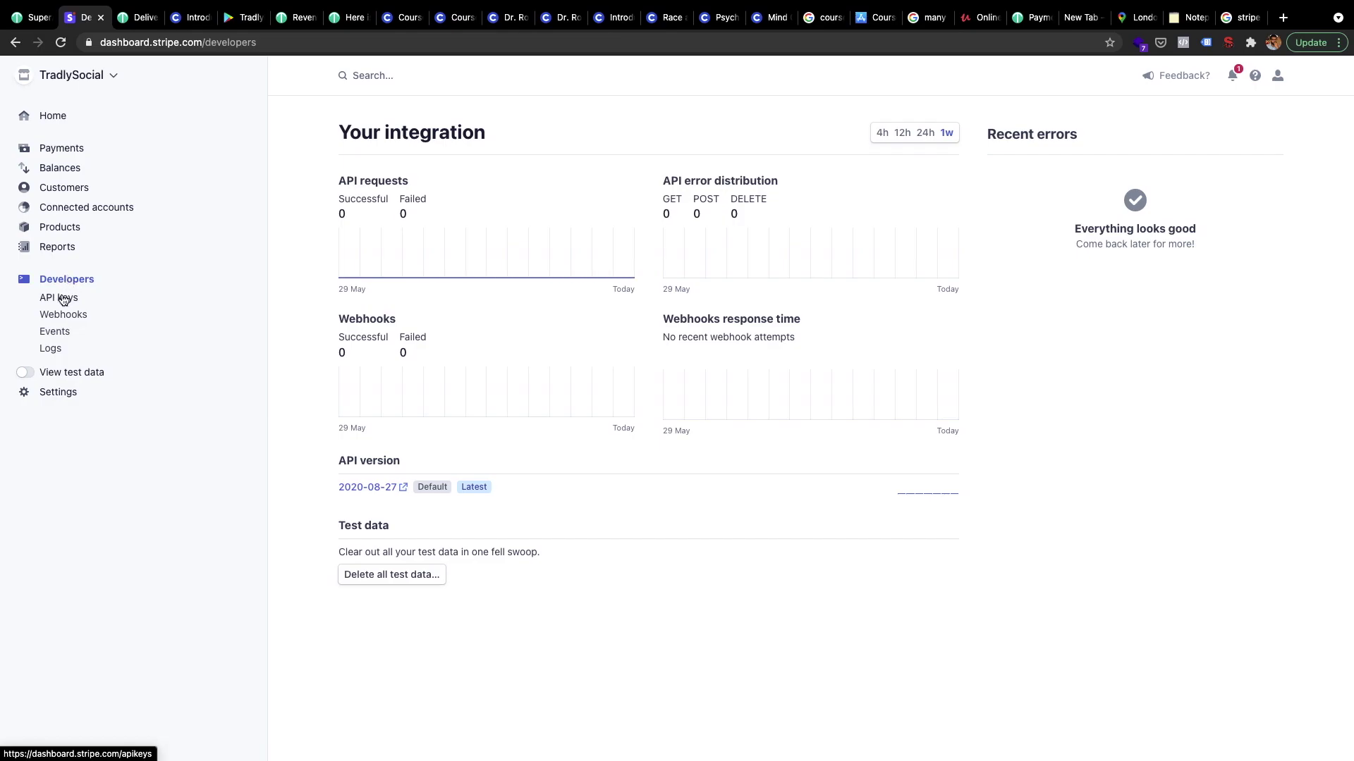
{"action": "left_click", "coordinate": [63, 299]}
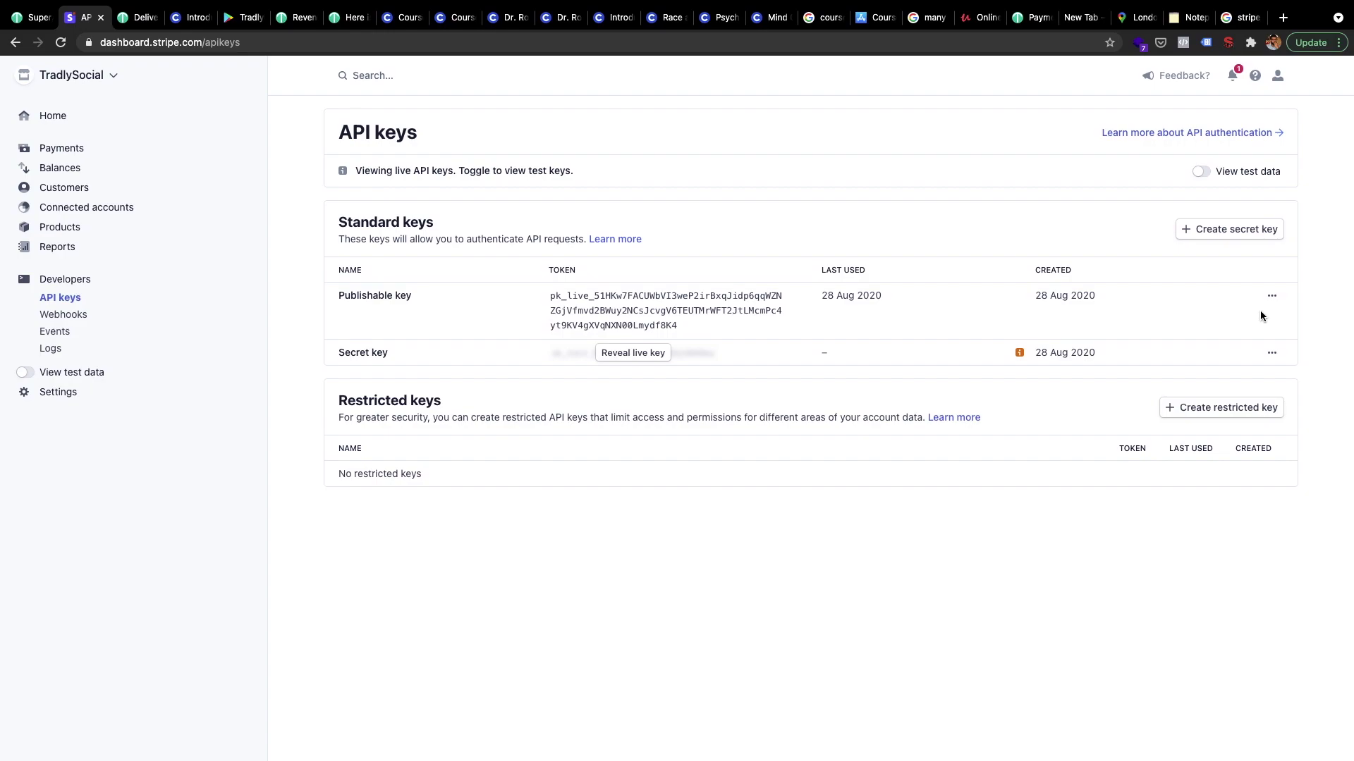
{"action": "left_click", "coordinate": [1201, 172]}
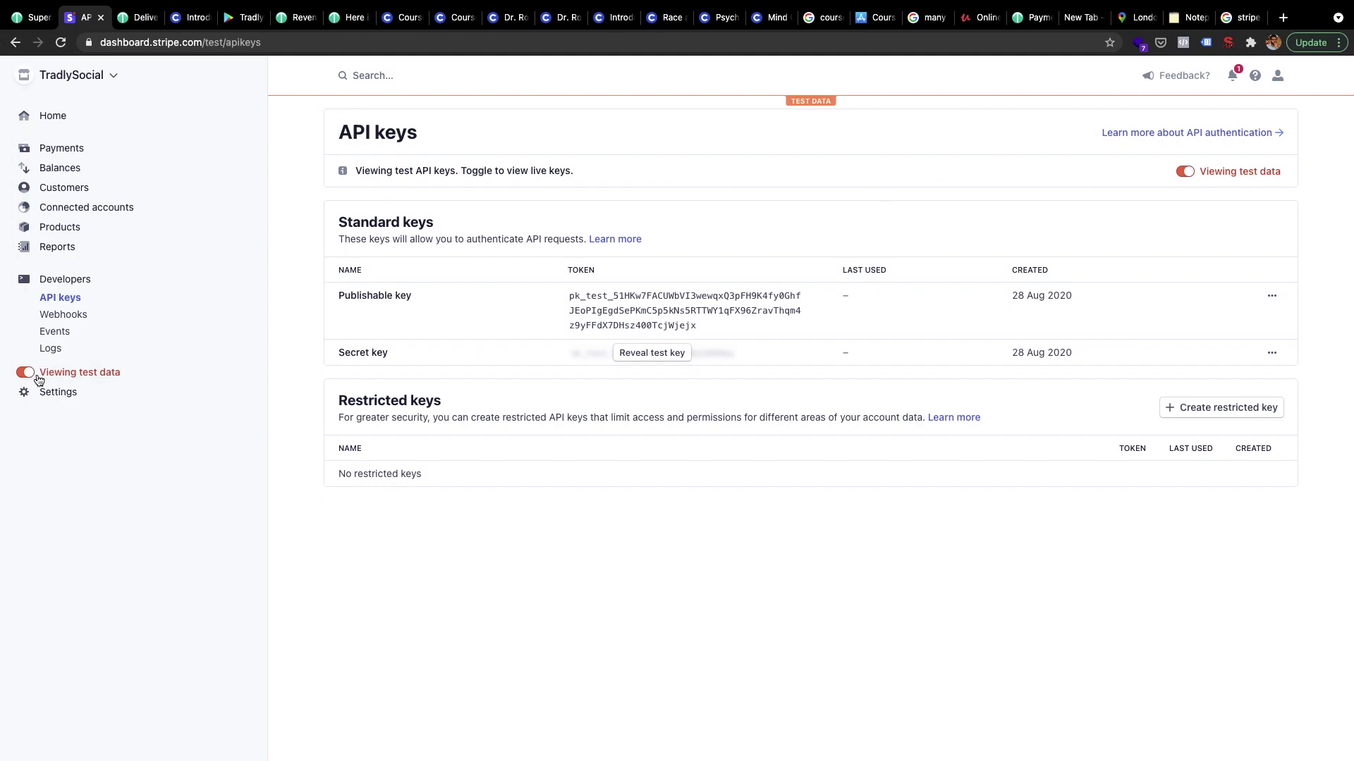
{"action": "left_click", "coordinate": [727, 312]}
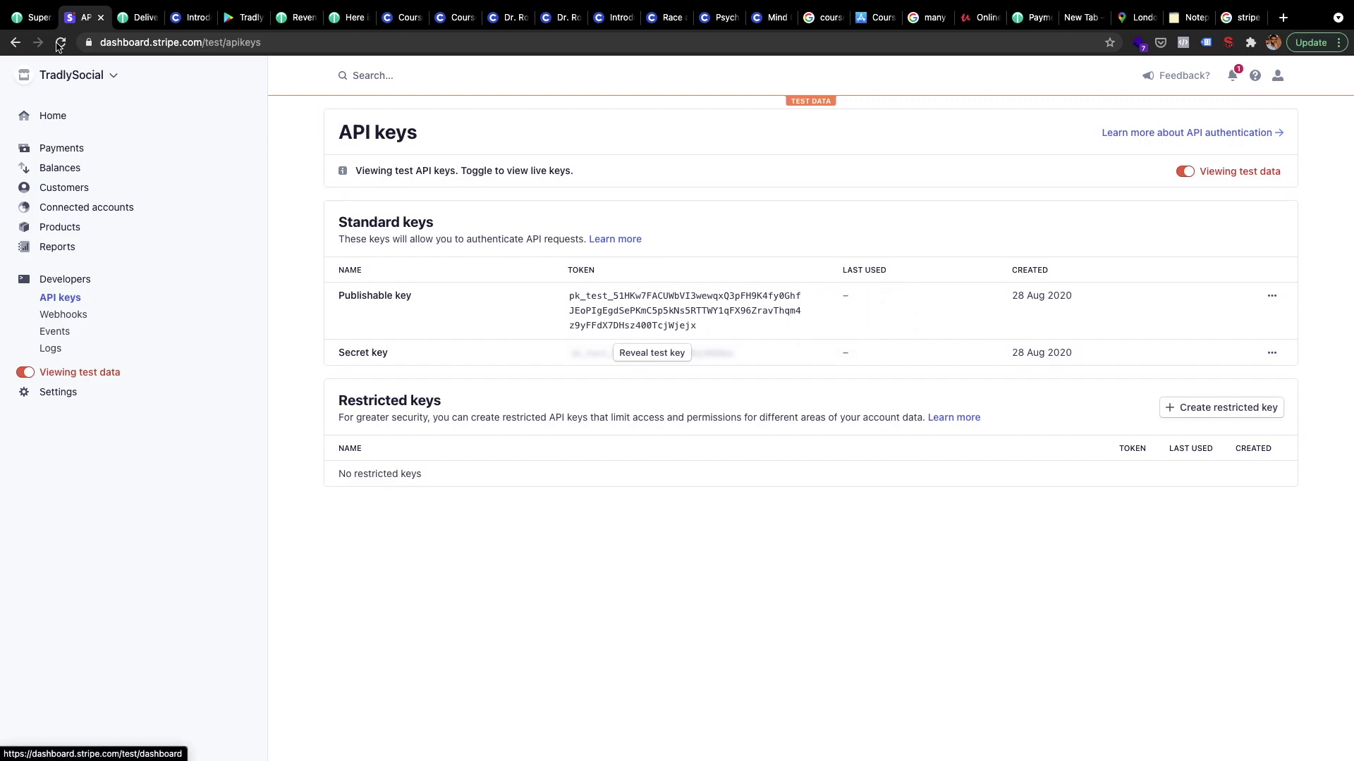
Paste the Stripe test publishable key into Tradly's Publishable Key field
{"action": "left_click", "coordinate": [30, 17]}
{"action": "left_click", "coordinate": [436, 307]}
{"action": "key", "text": "super+v"}
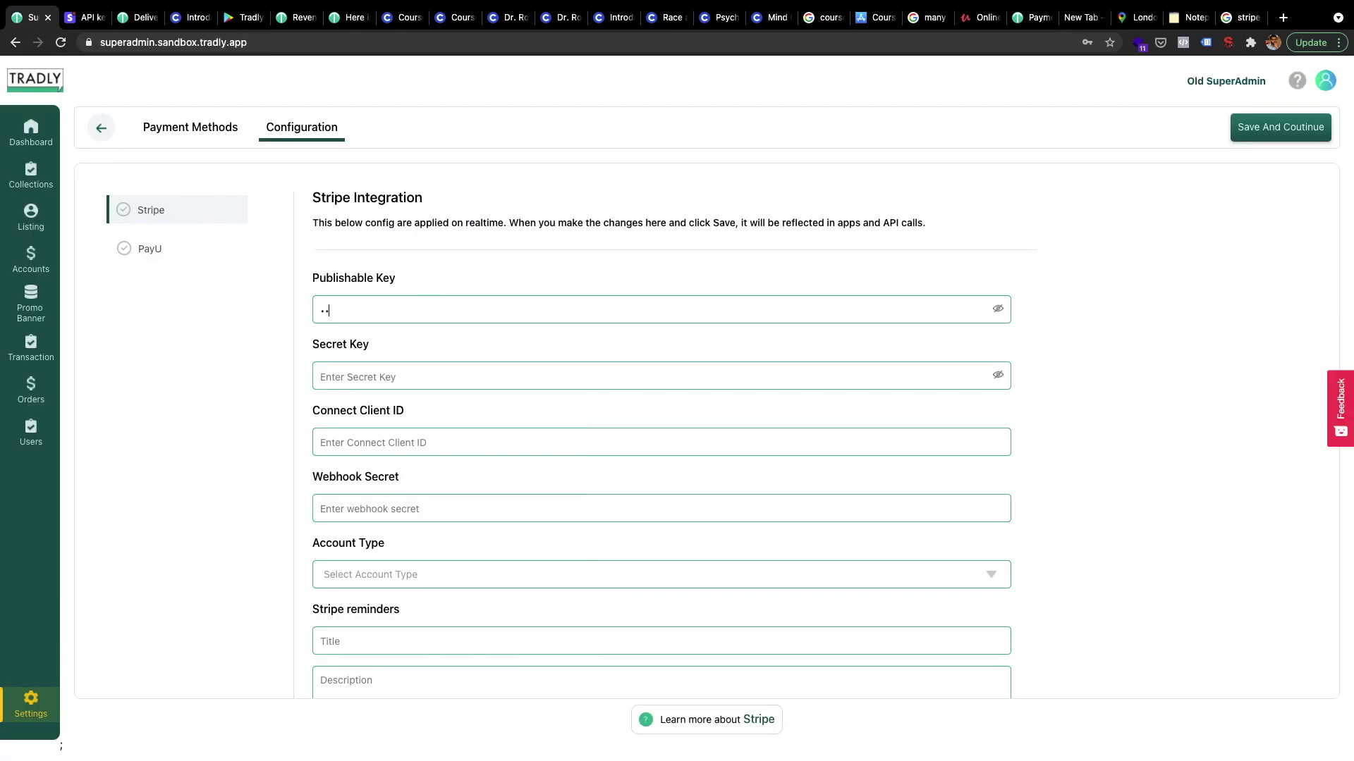
{"action": "key", "text": "BackSpace"}
{"action": "key", "text": "super+v"}
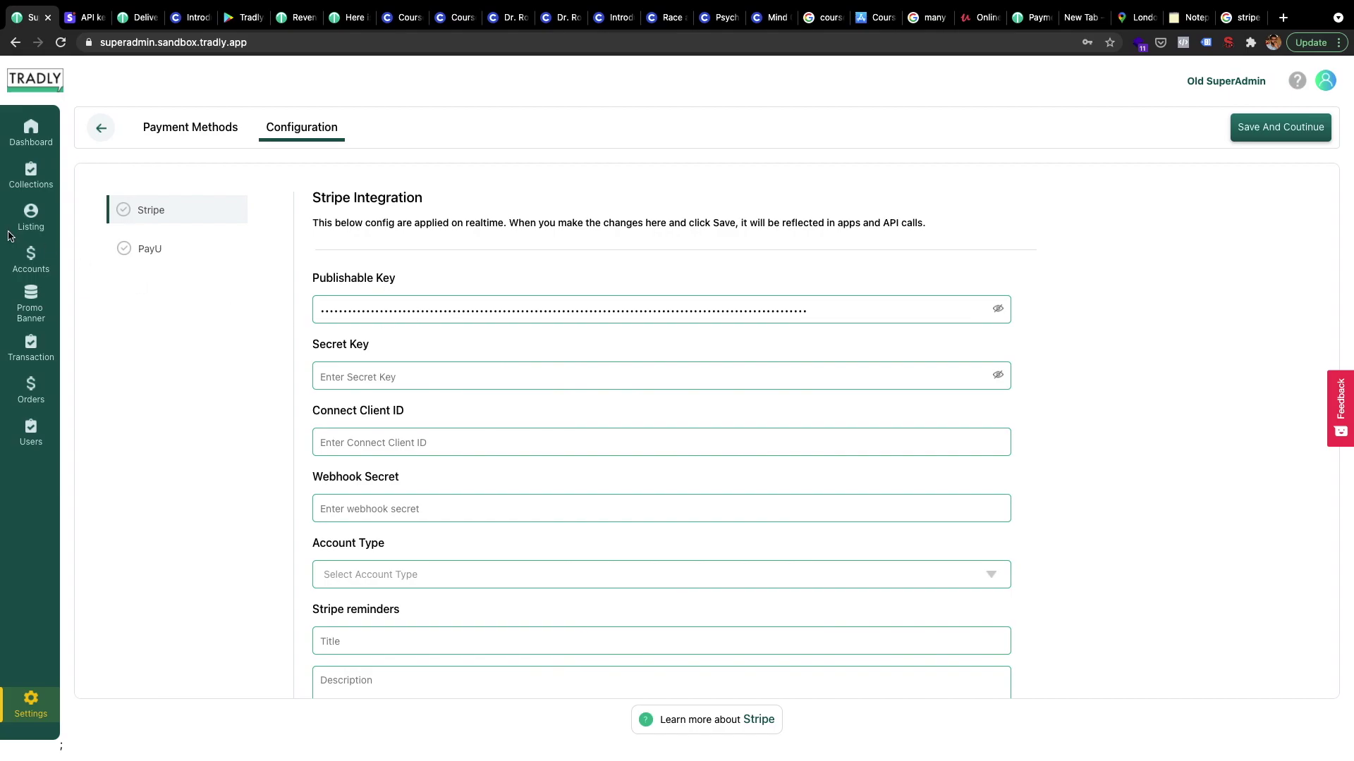
{"action": "left_click", "coordinate": [998, 310]}
{"action": "left_click", "coordinate": [999, 312]}
Reveal and copy Stripe's secret test key and paste it into Tradly's Secret Key field
{"action": "left_click", "coordinate": [84, 17]}
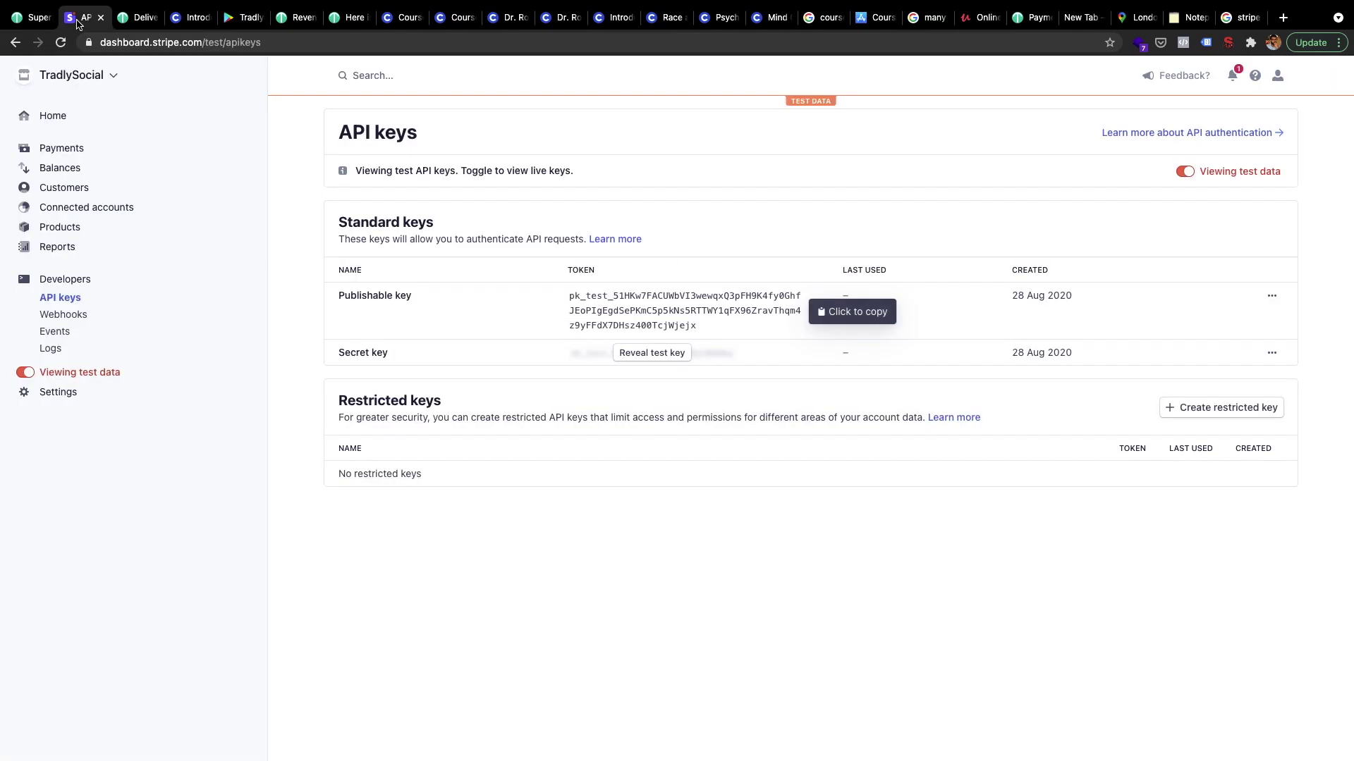
{"action": "left_click", "coordinate": [669, 353]}
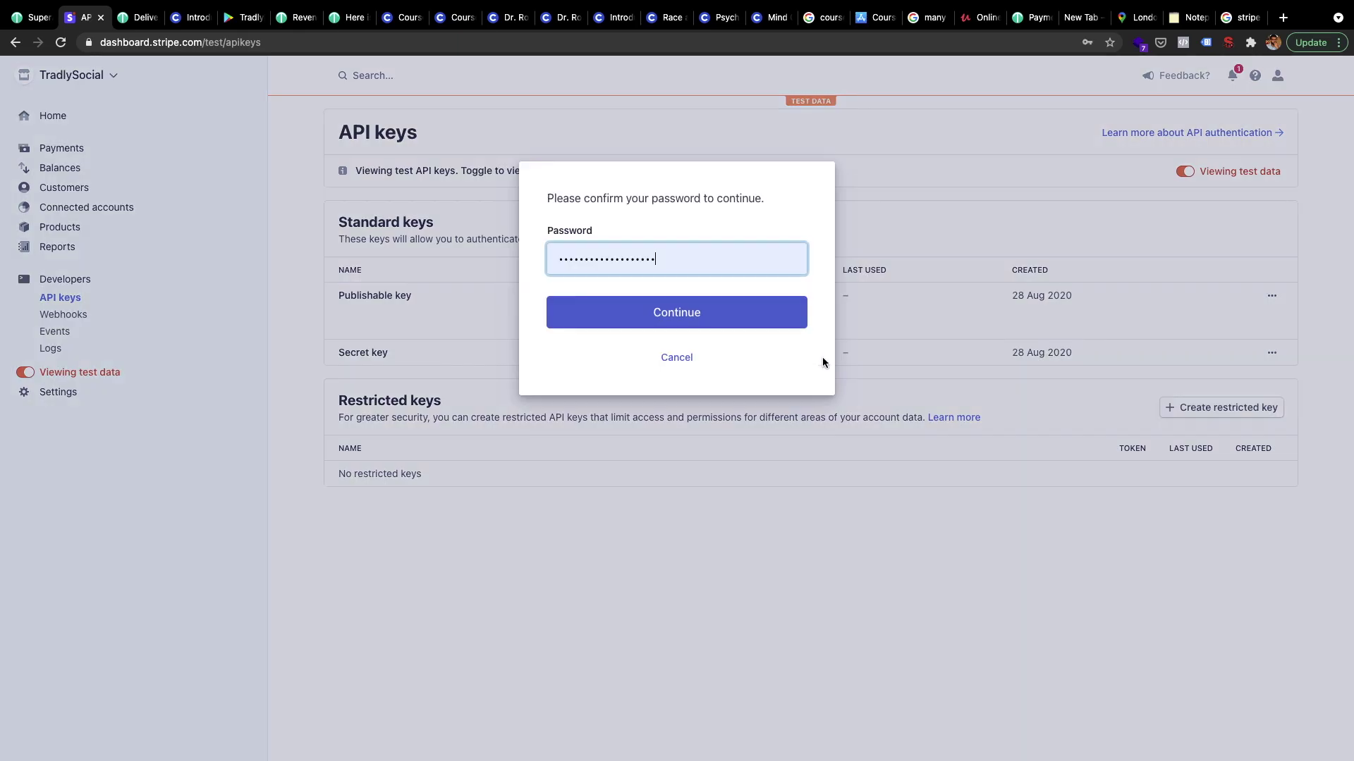
{"action": "left_click", "coordinate": [703, 311]}
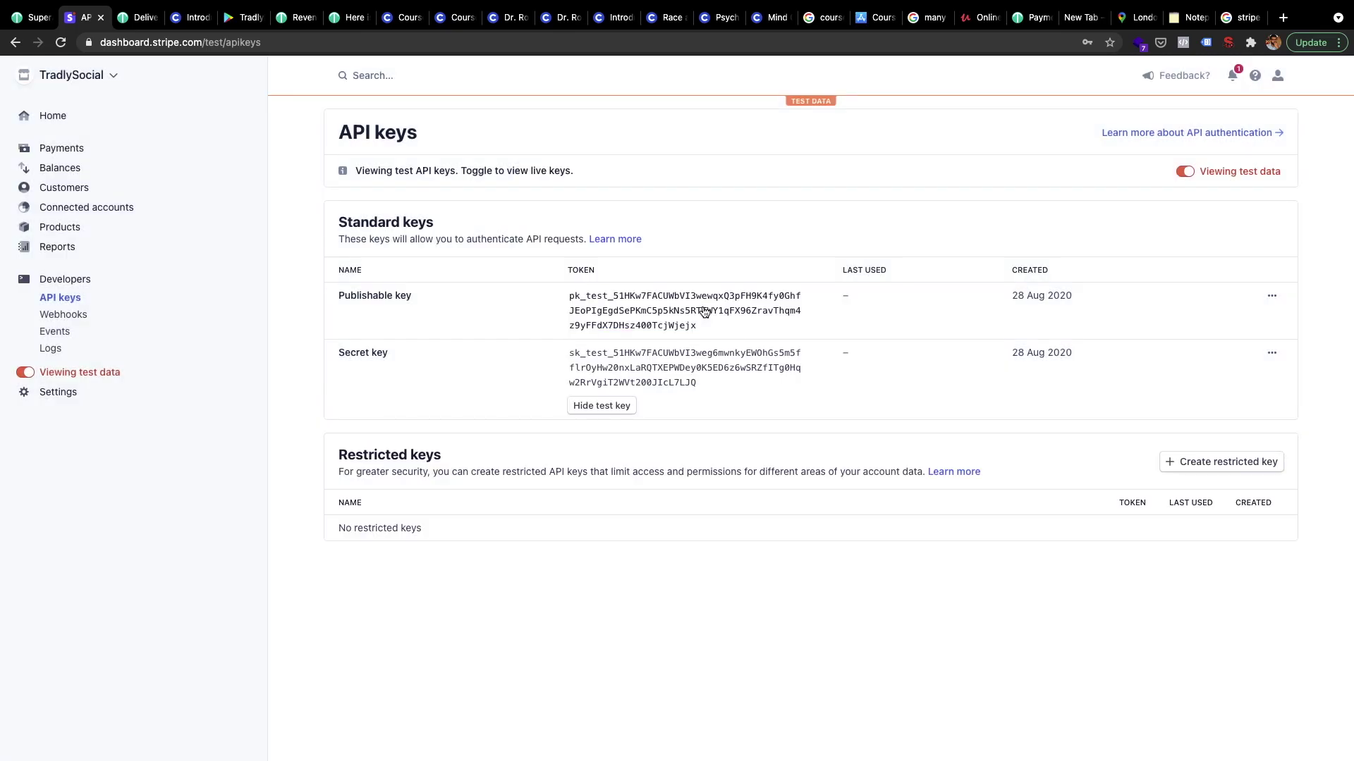
{"action": "left_click", "coordinate": [765, 375]}
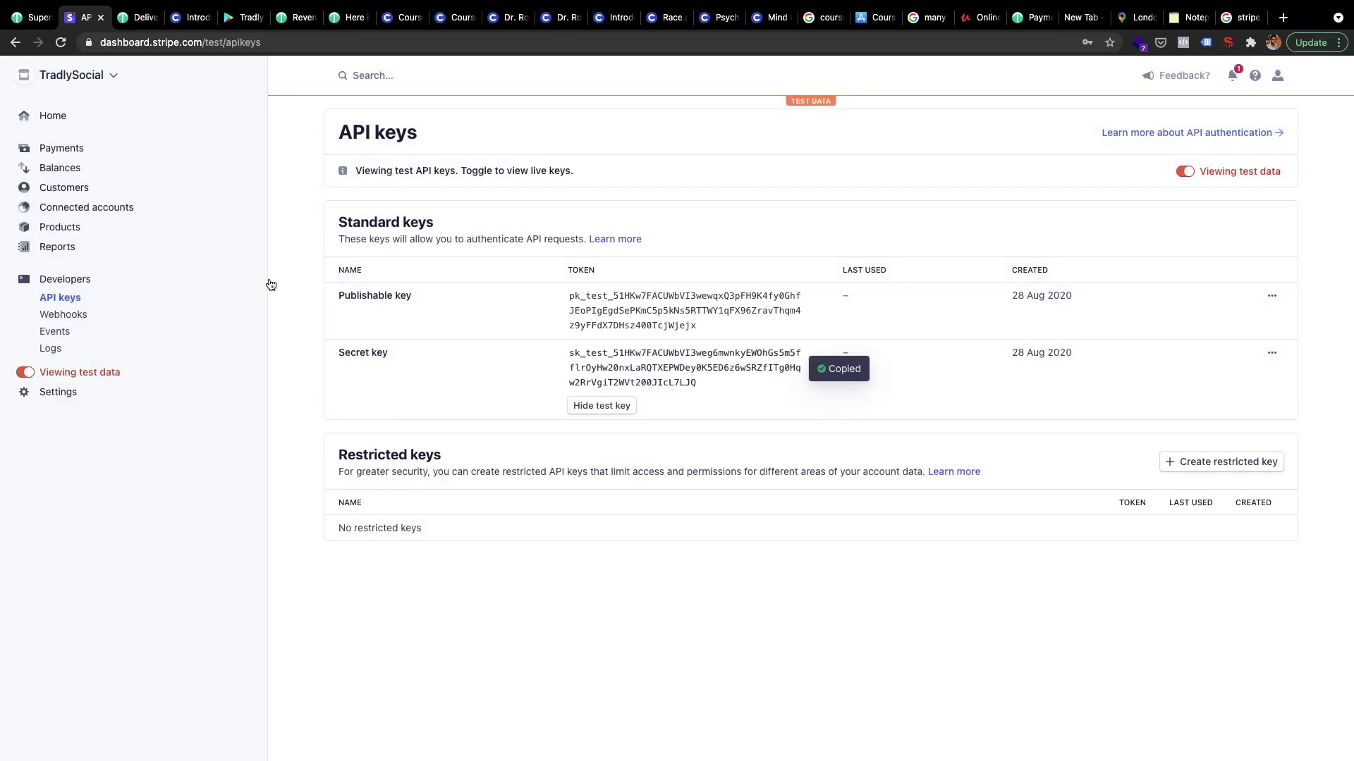
{"action": "left_click", "coordinate": [36, 17]}
{"action": "left_click", "coordinate": [431, 377]}
{"action": "key", "text": "ctrl+v"}
{"action": "left_click", "coordinate": [369, 442]}
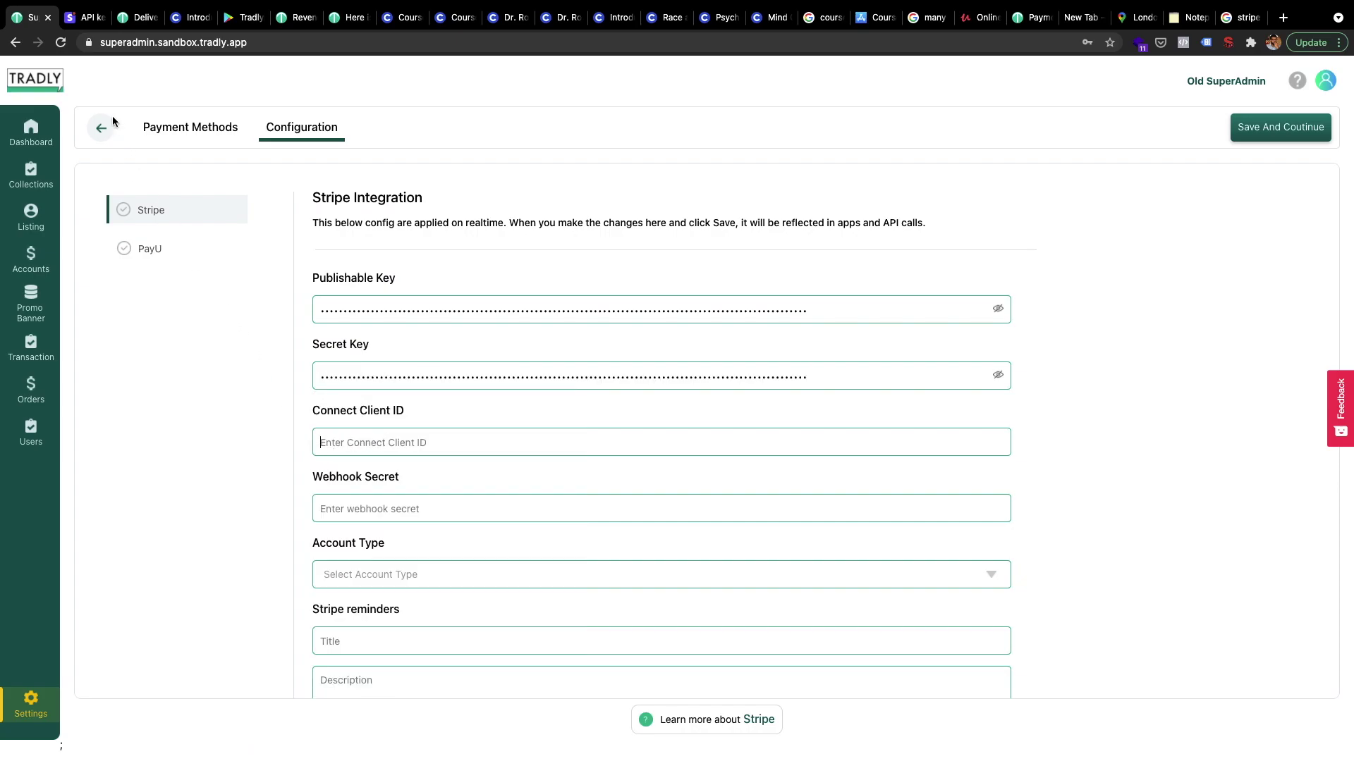
Copy the Test mode client ID from the Integration section of Stripe's Connect settings
{"action": "left_click", "coordinate": [77, 21]}
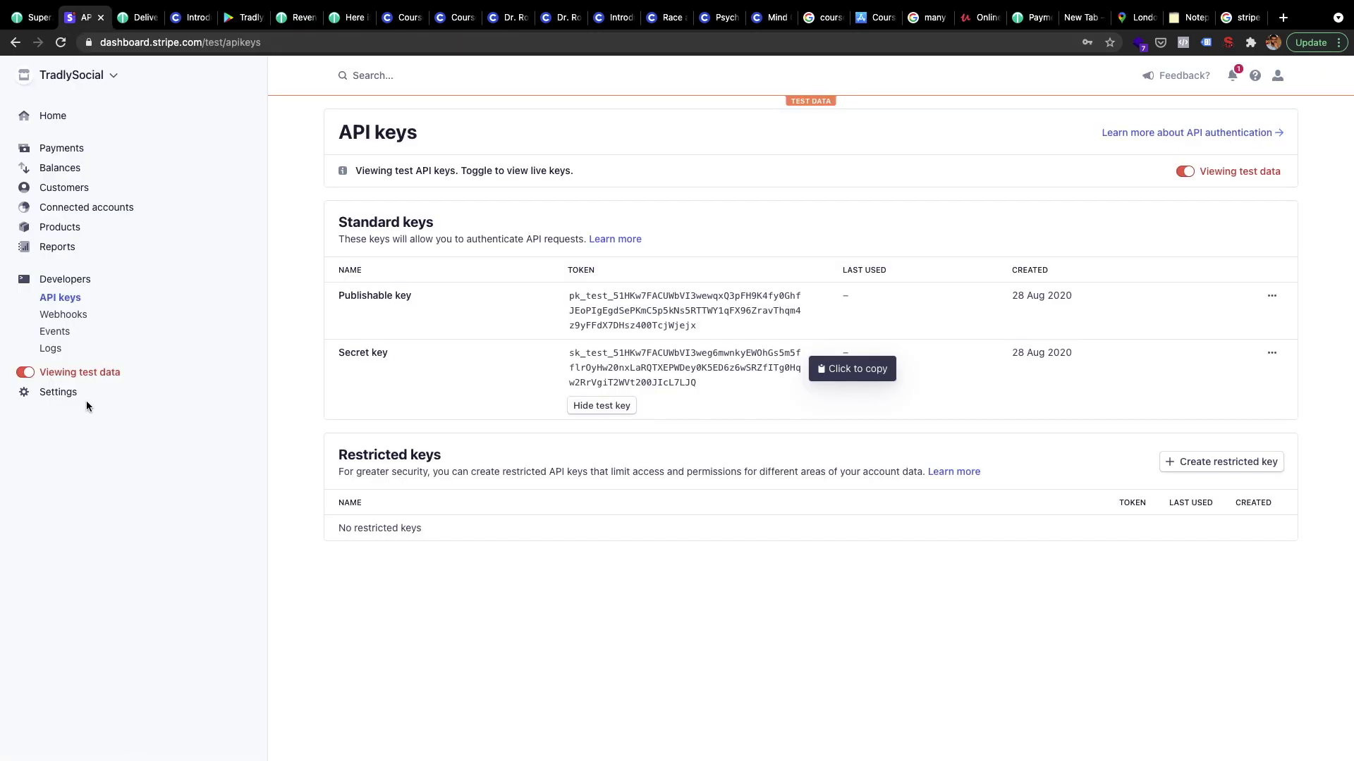
{"action": "left_click", "coordinate": [51, 392]}
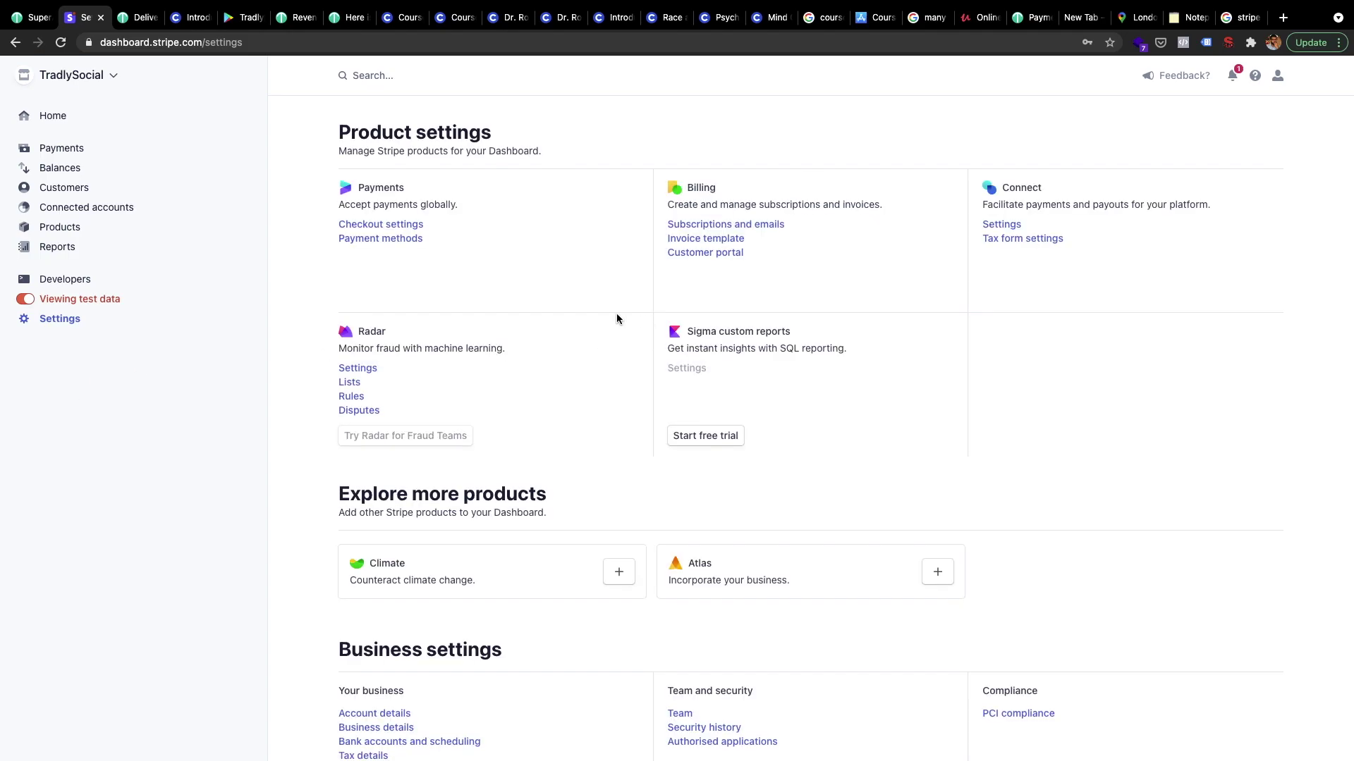
{"action": "scroll", "coordinate": [616, 317], "scroll_direction": "down", "scroll_amount": 1}
{"action": "left_click", "coordinate": [990, 218]}
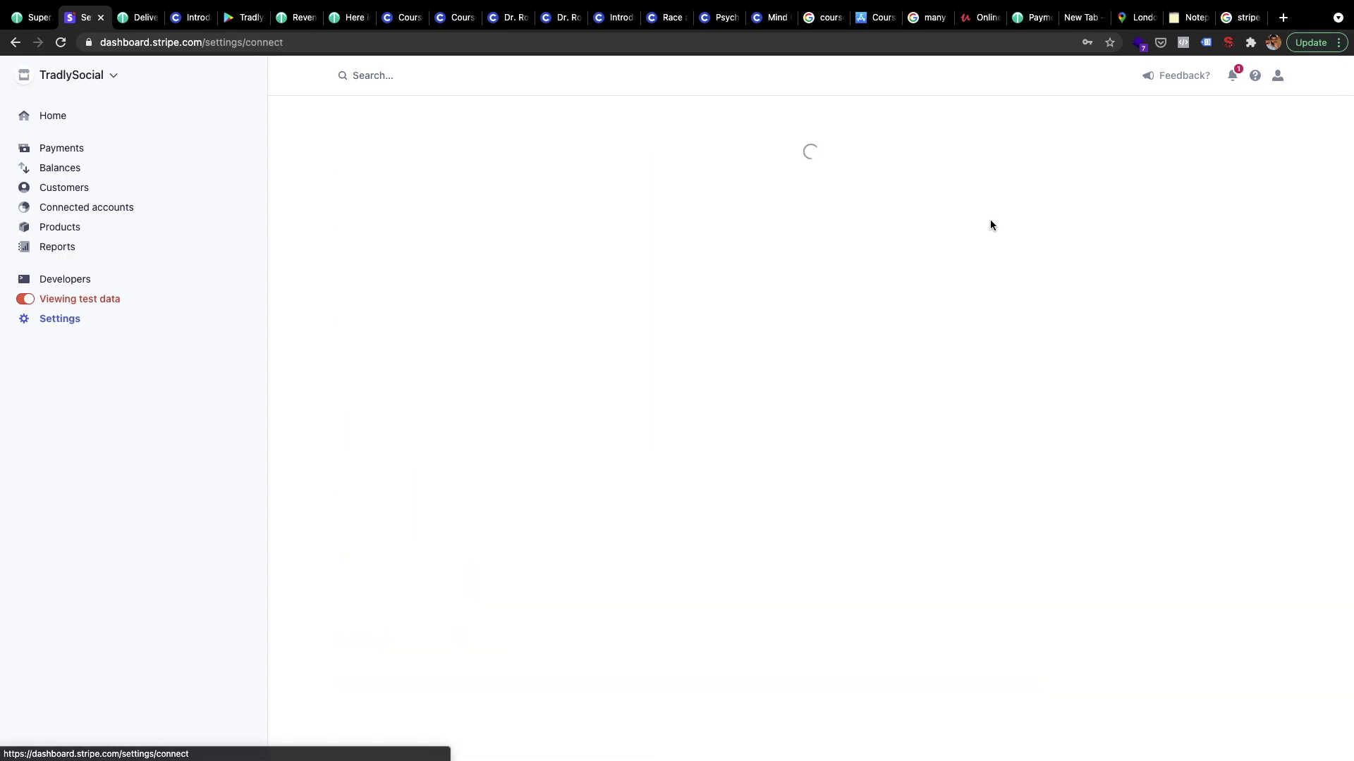
{"action": "scroll", "coordinate": [681, 492], "scroll_direction": "down", "scroll_amount": 3}
{"action": "scroll", "coordinate": [681, 492], "scroll_direction": "down", "scroll_amount": 10}
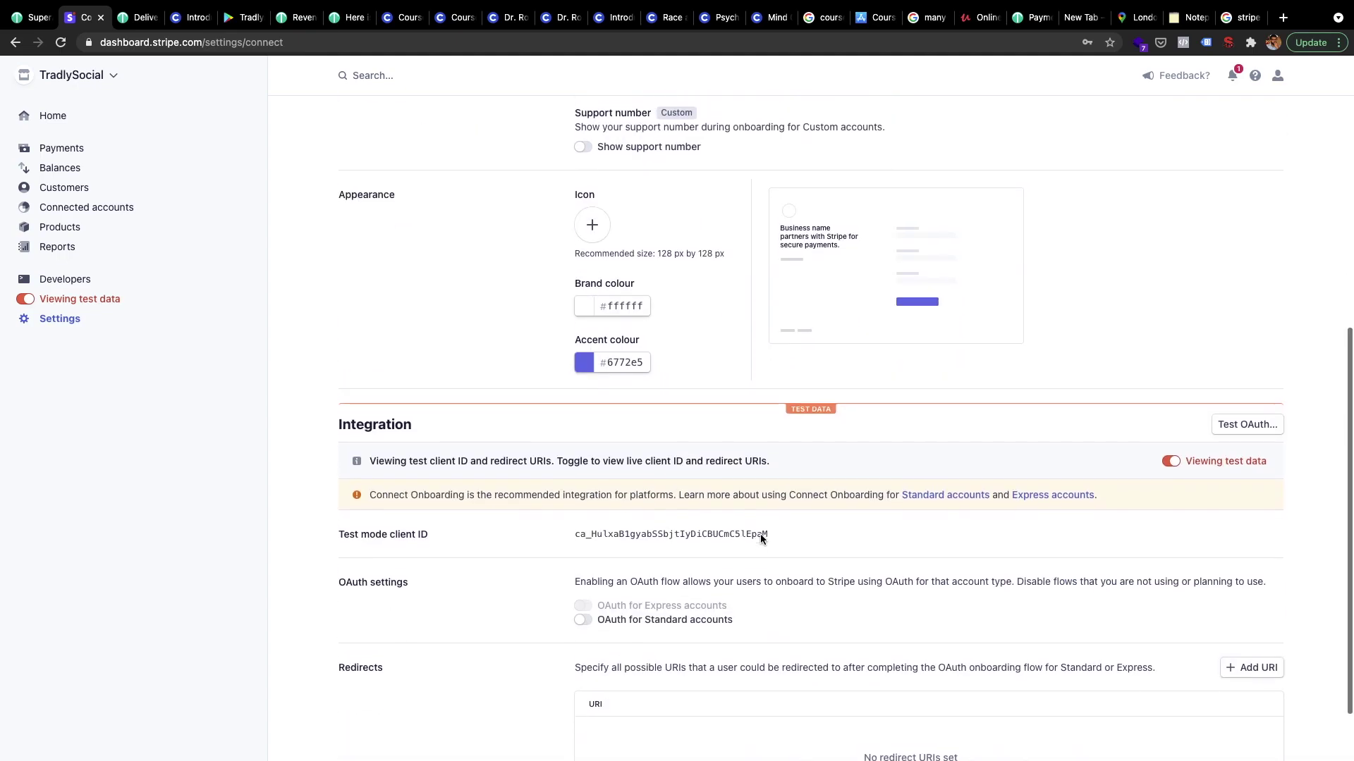
{"action": "scroll", "coordinate": [760, 539], "scroll_direction": "down", "scroll_amount": 2}
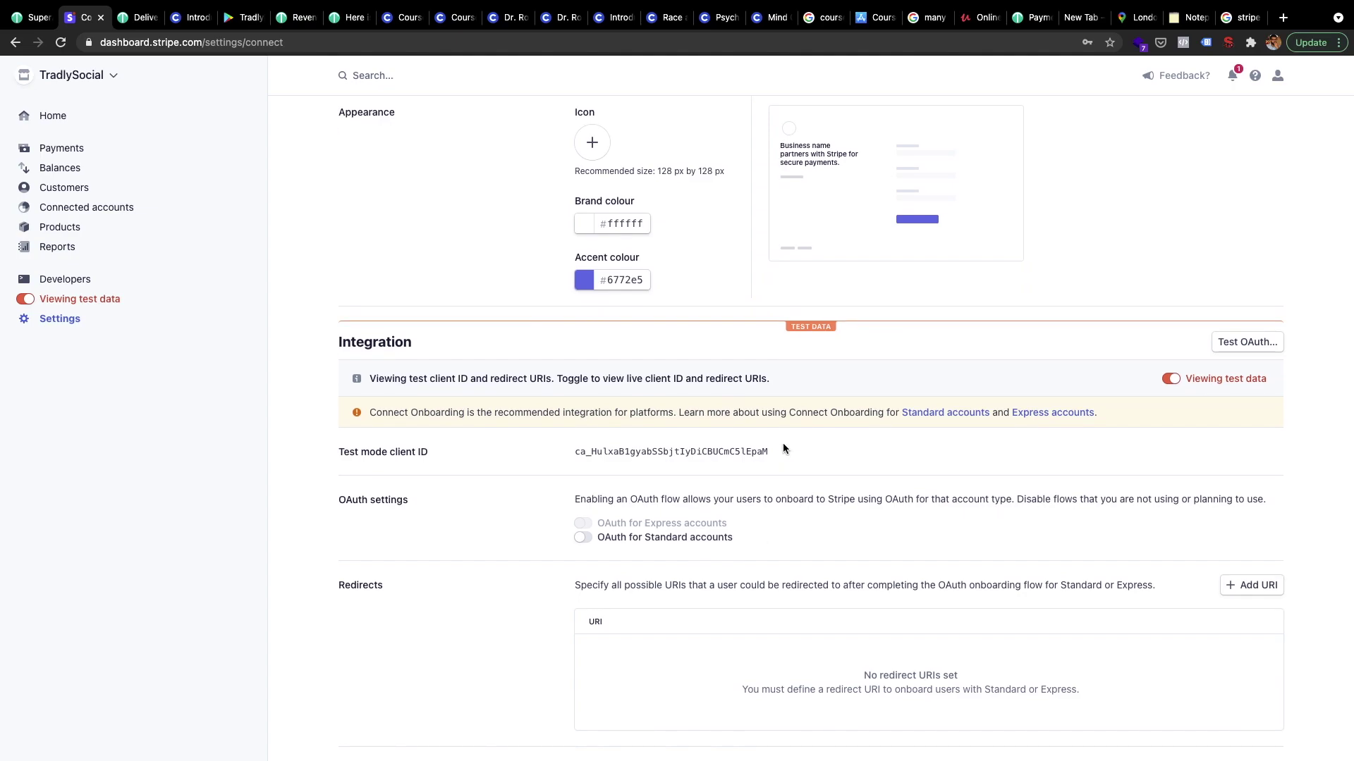
{"action": "left_click_drag", "start_coordinate": [778, 451], "coordinate": [572, 457]}
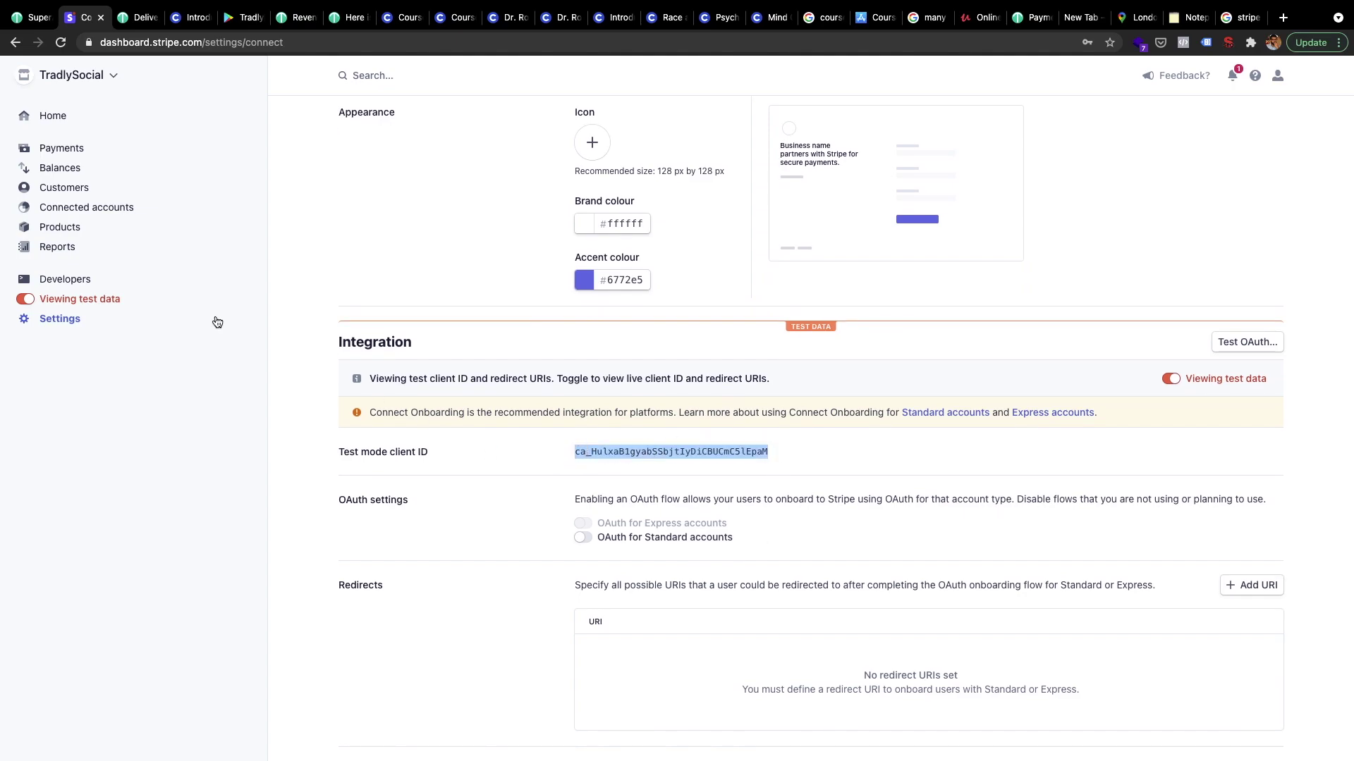
{"action": "left_click", "coordinate": [31, 20]}
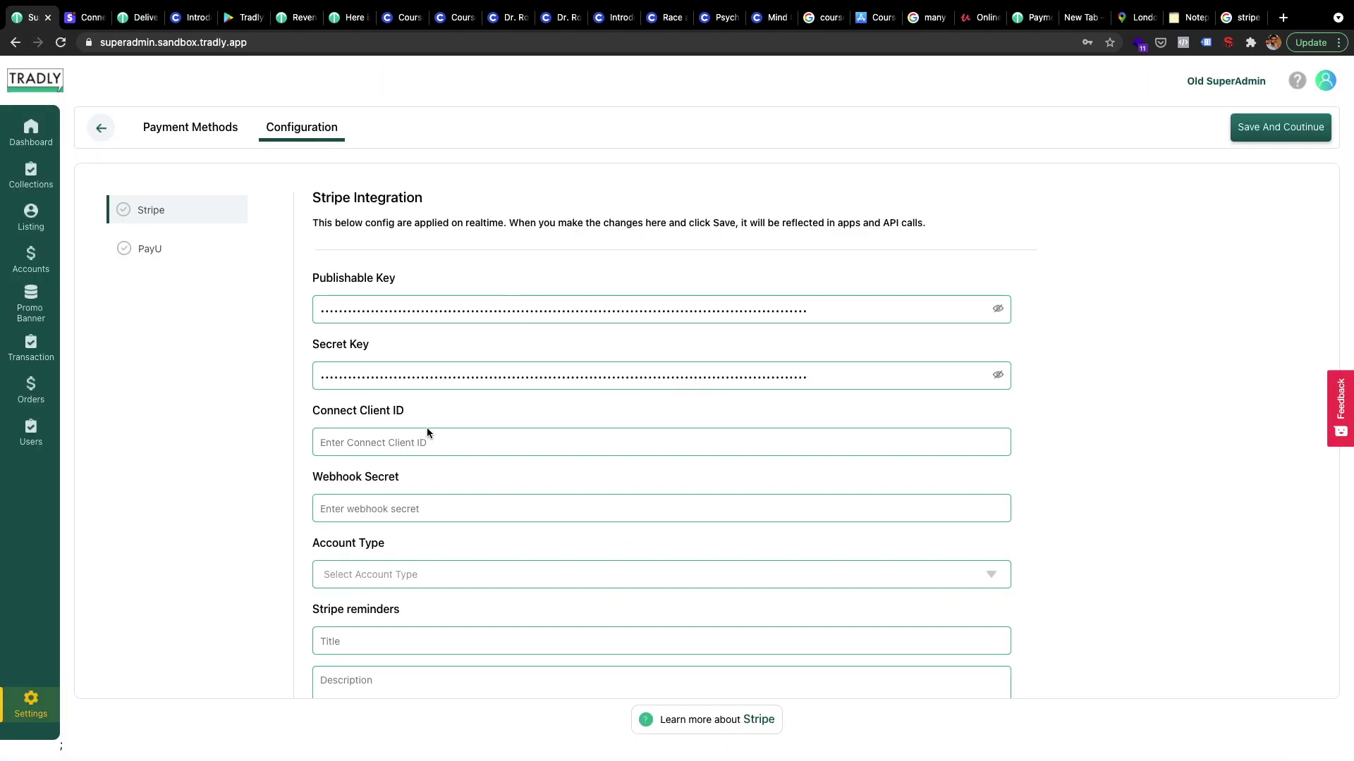
Paste the Stripe test client ID into Tradly's Connect Client ID field
{"action": "left_click", "coordinate": [402, 444]}
{"action": "key", "text": "super+v"}
{"action": "left_click", "coordinate": [343, 501]}
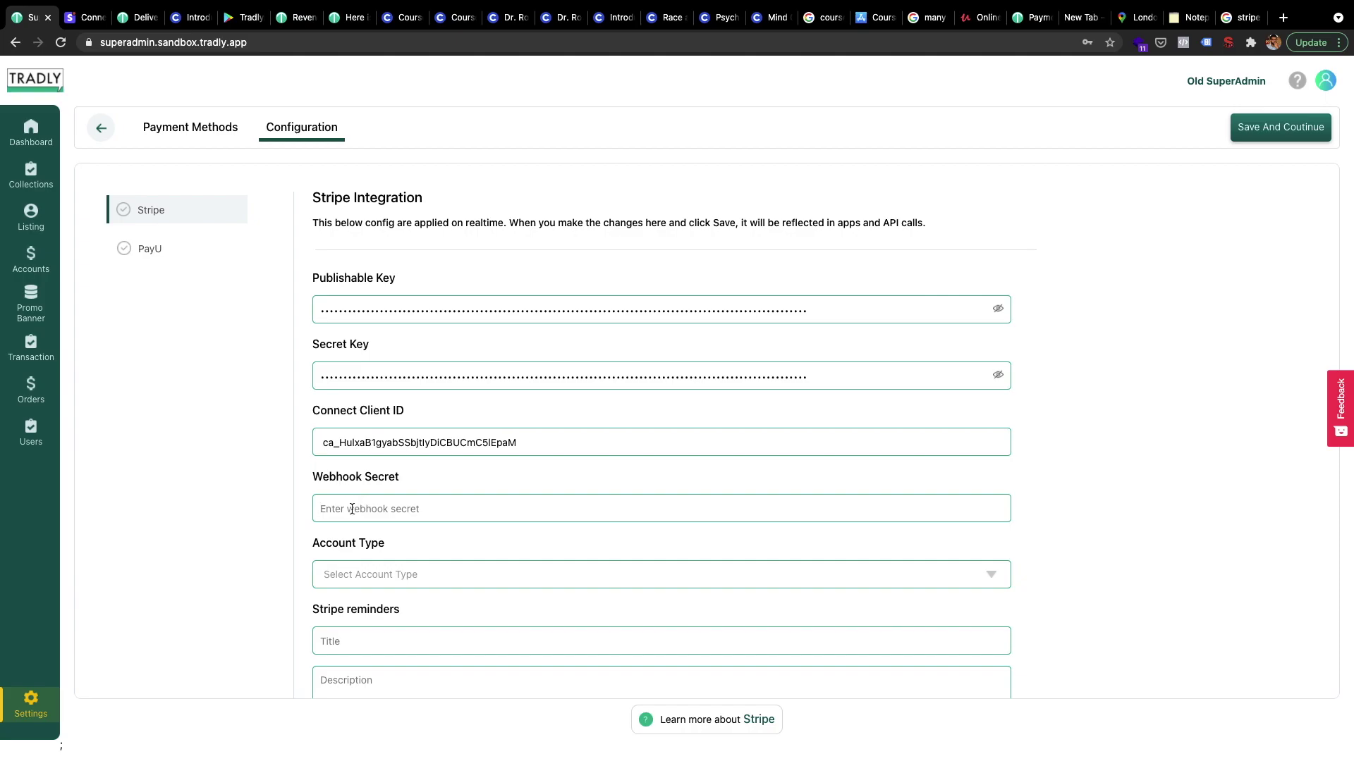
{"action": "left_click", "coordinate": [84, 20]}
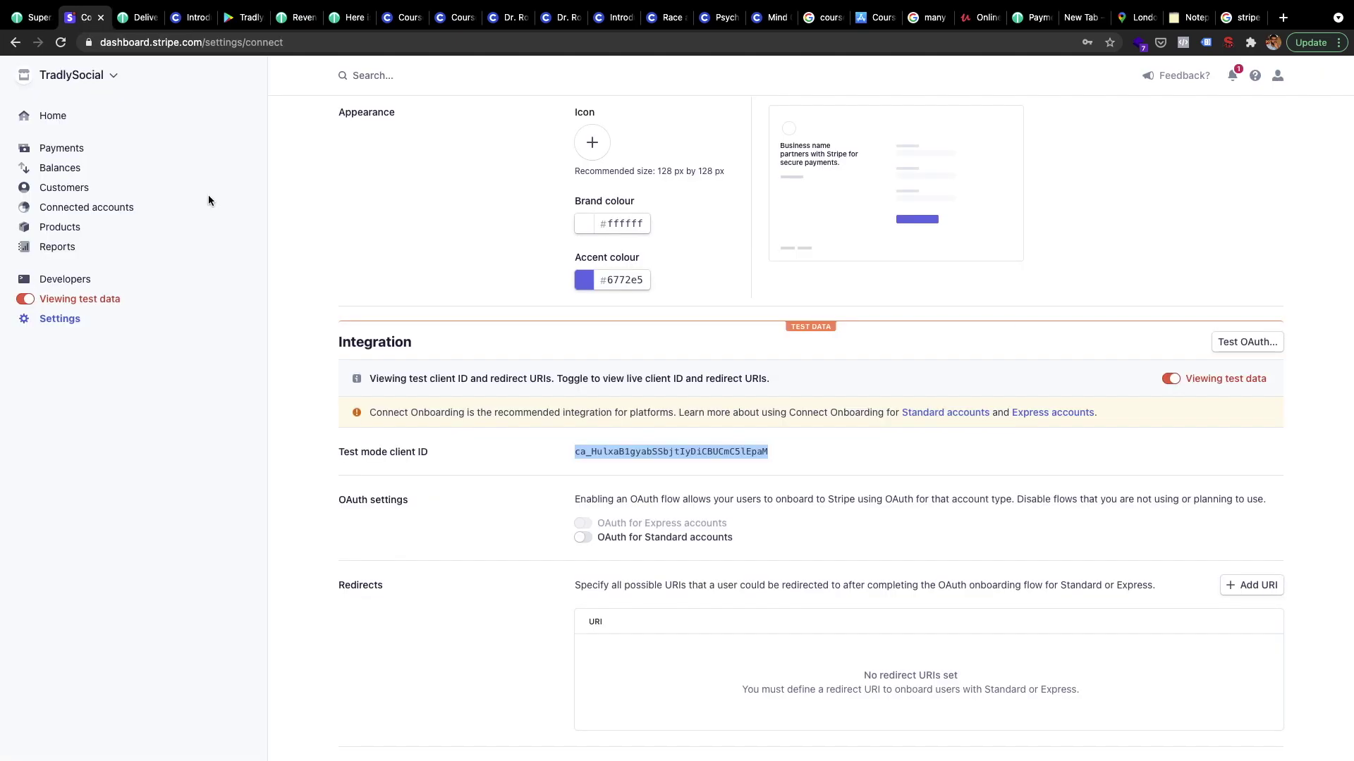
{"action": "left_click", "coordinate": [464, 565]}
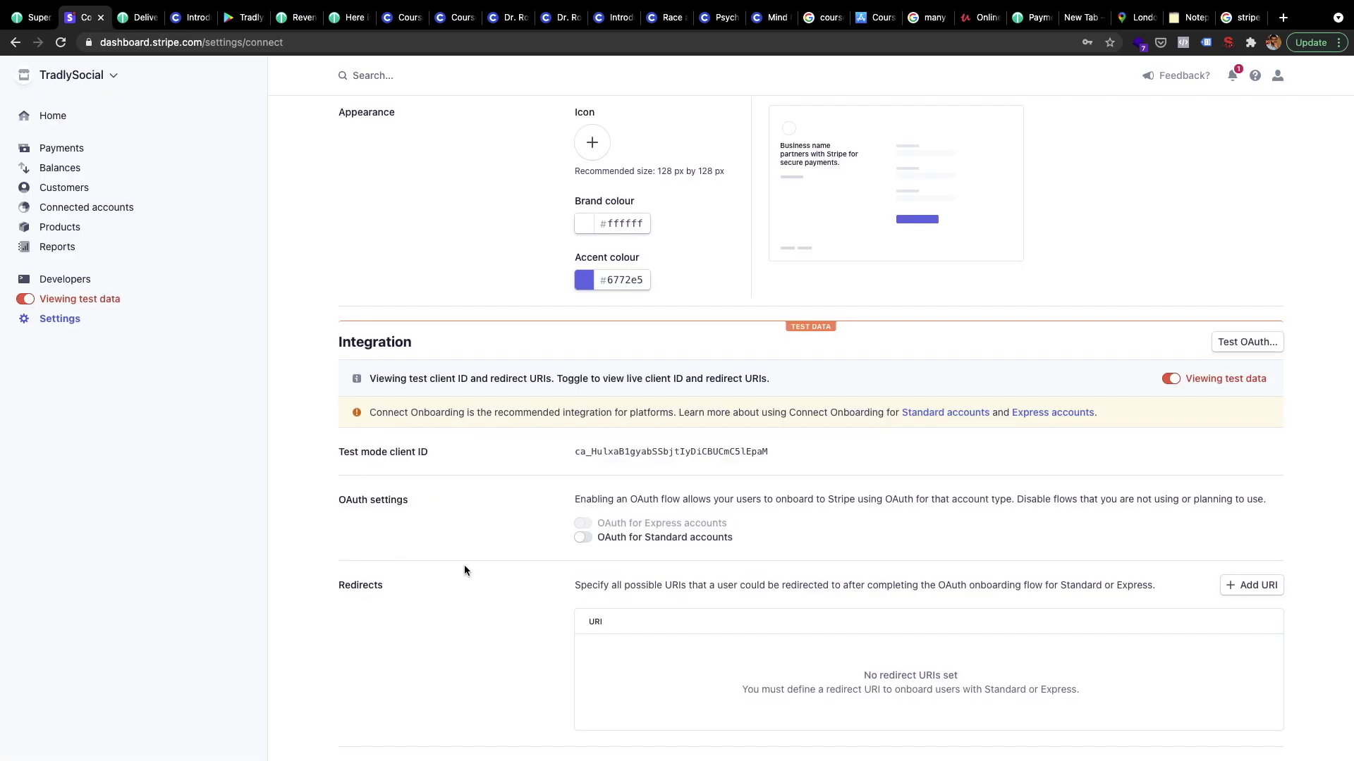
{"action": "left_click", "coordinate": [32, 23]}
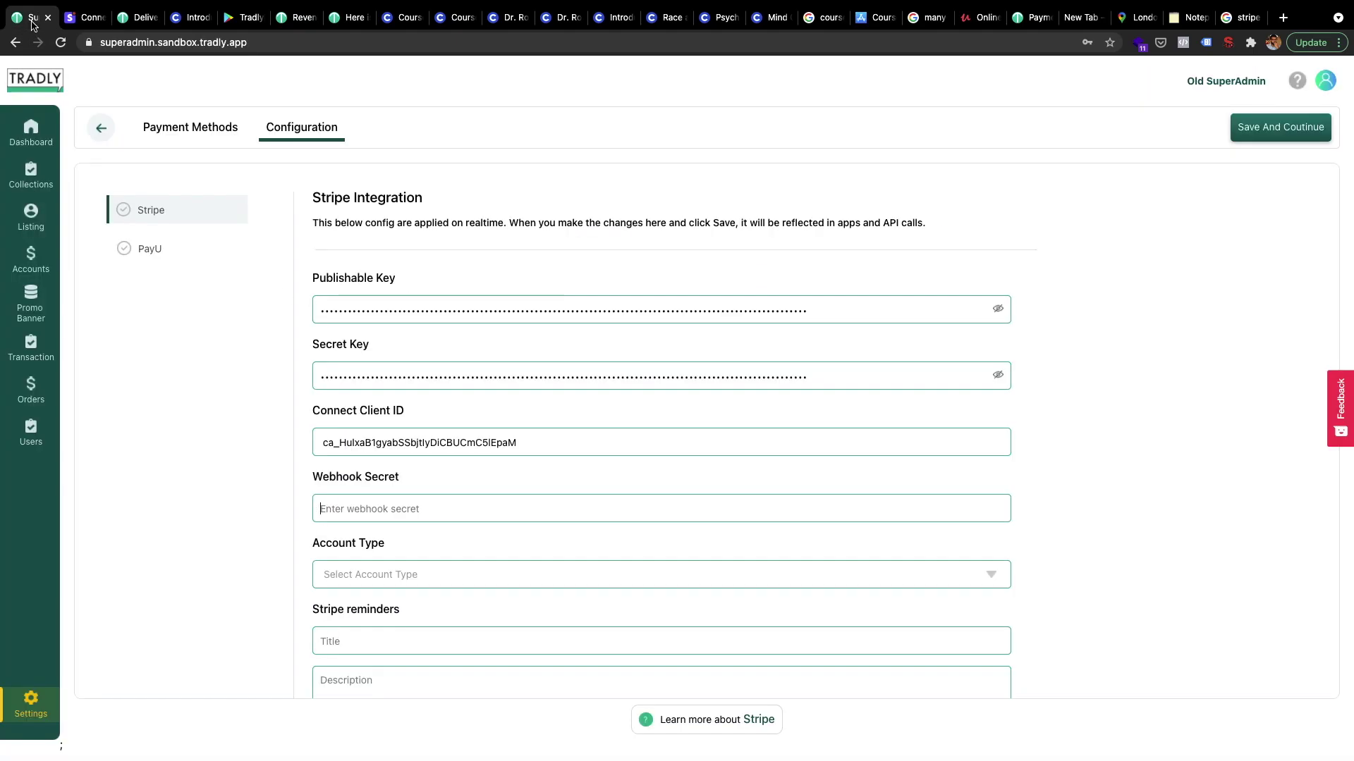
Open the Developers overview in the Stripe Dashboard
{"action": "left_click", "coordinate": [92, 24]}
{"action": "scroll", "coordinate": [308, 240], "scroll_direction": "up", "scroll_amount": 5}
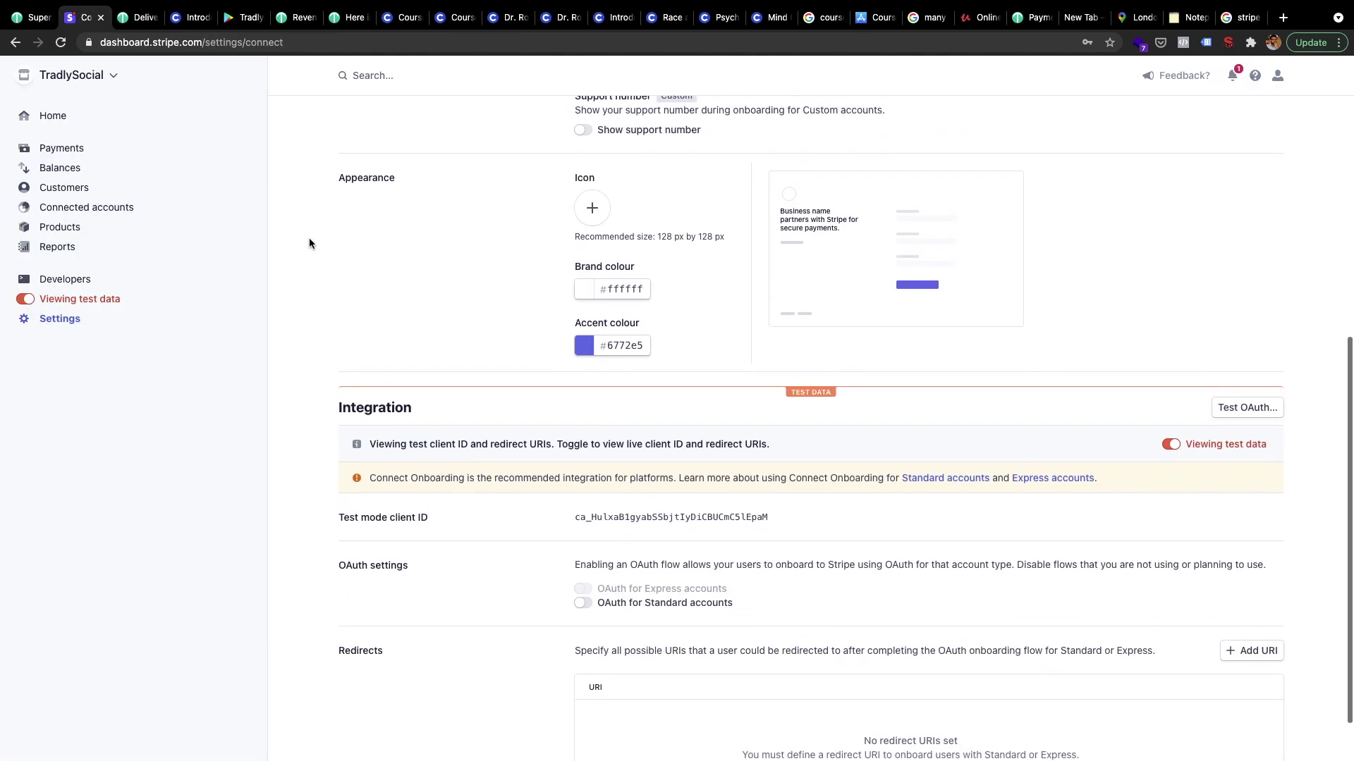
{"action": "scroll", "coordinate": [281, 321], "scroll_direction": "up", "scroll_amount": 3}
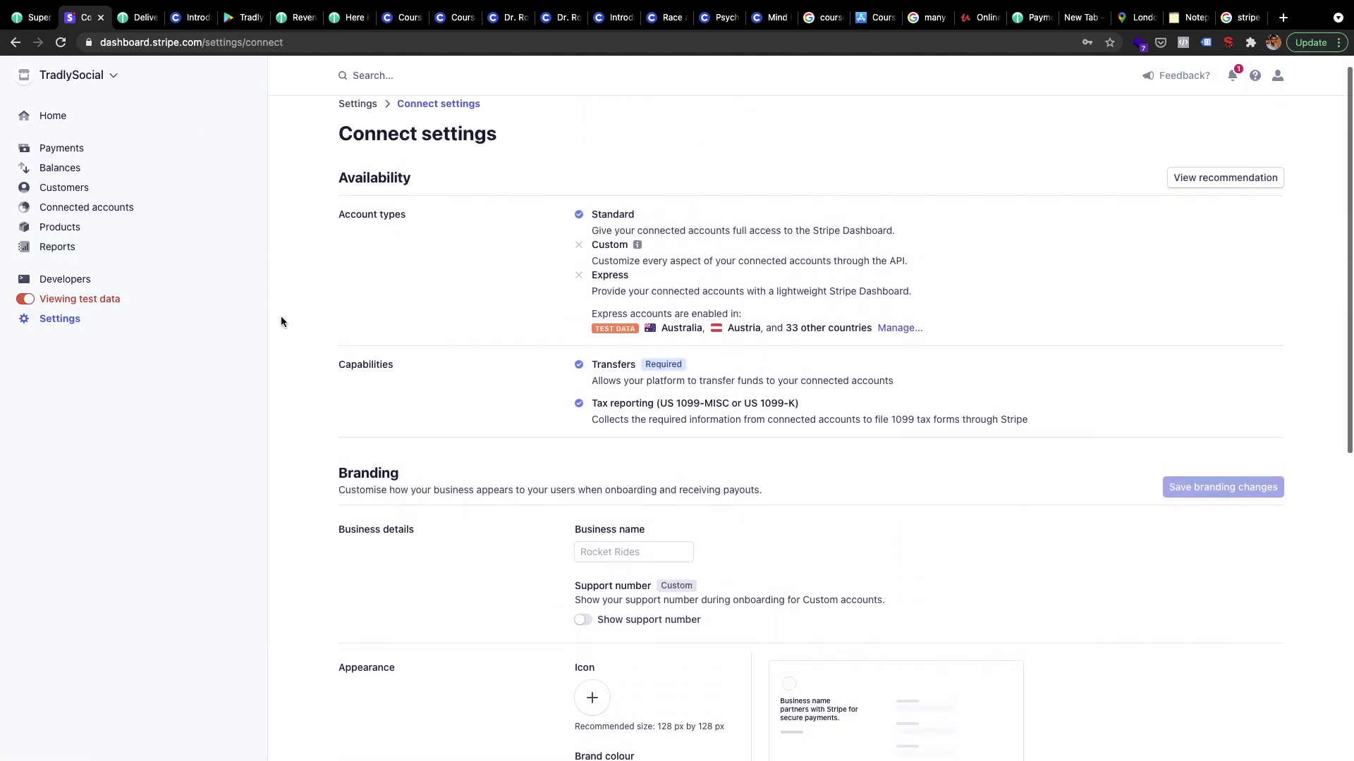
{"action": "left_click", "coordinate": [81, 280]}
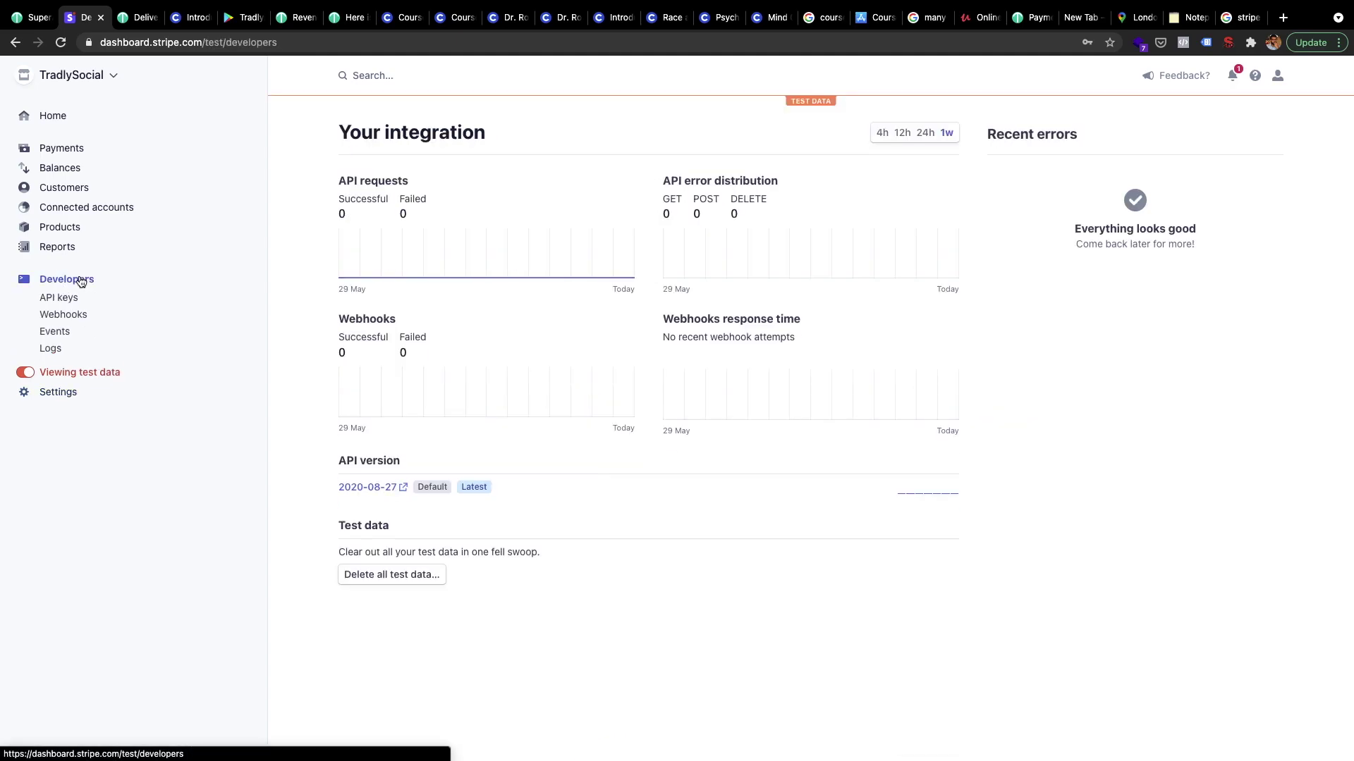
Open Stripe's Webhooks page and start adding an endpoint
{"action": "left_click", "coordinate": [77, 317]}
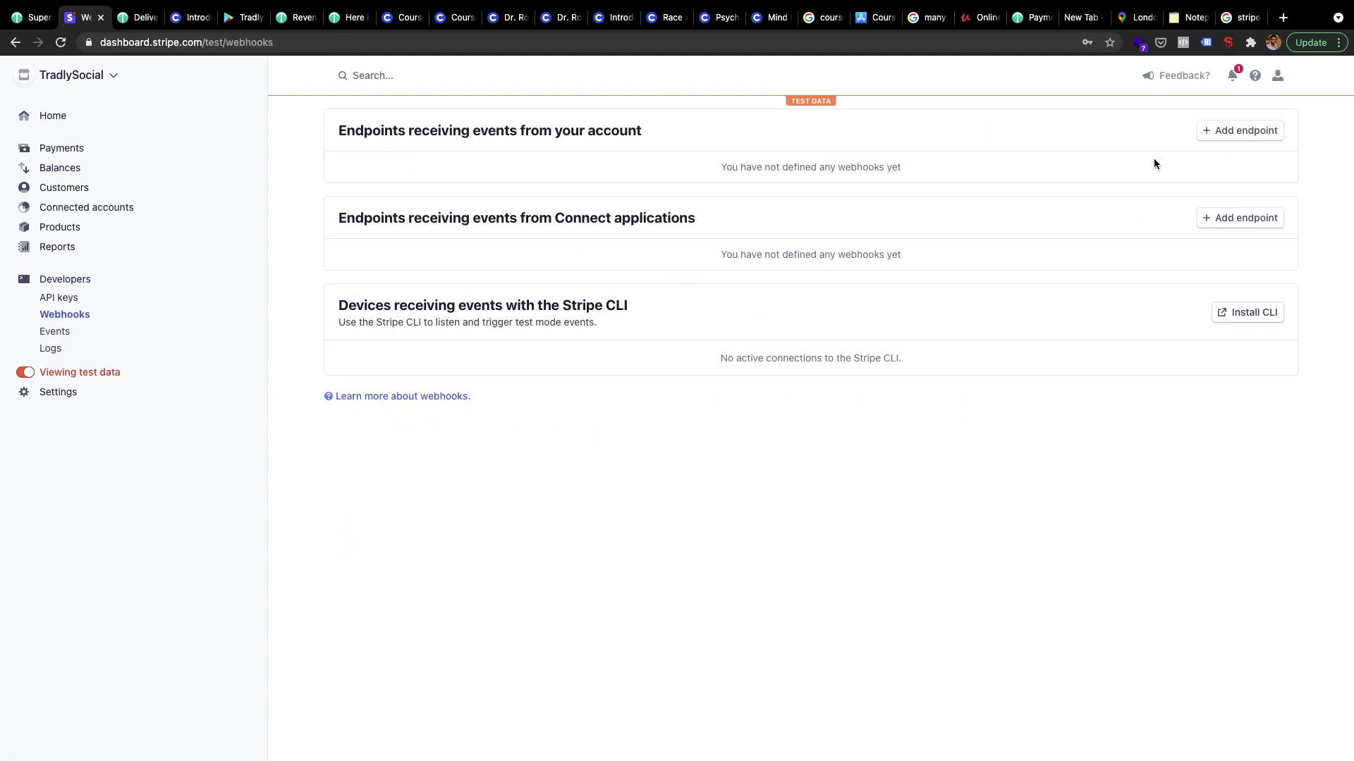
{"action": "left_click", "coordinate": [1256, 134]}
{"action": "left_click", "coordinate": [549, 204]}
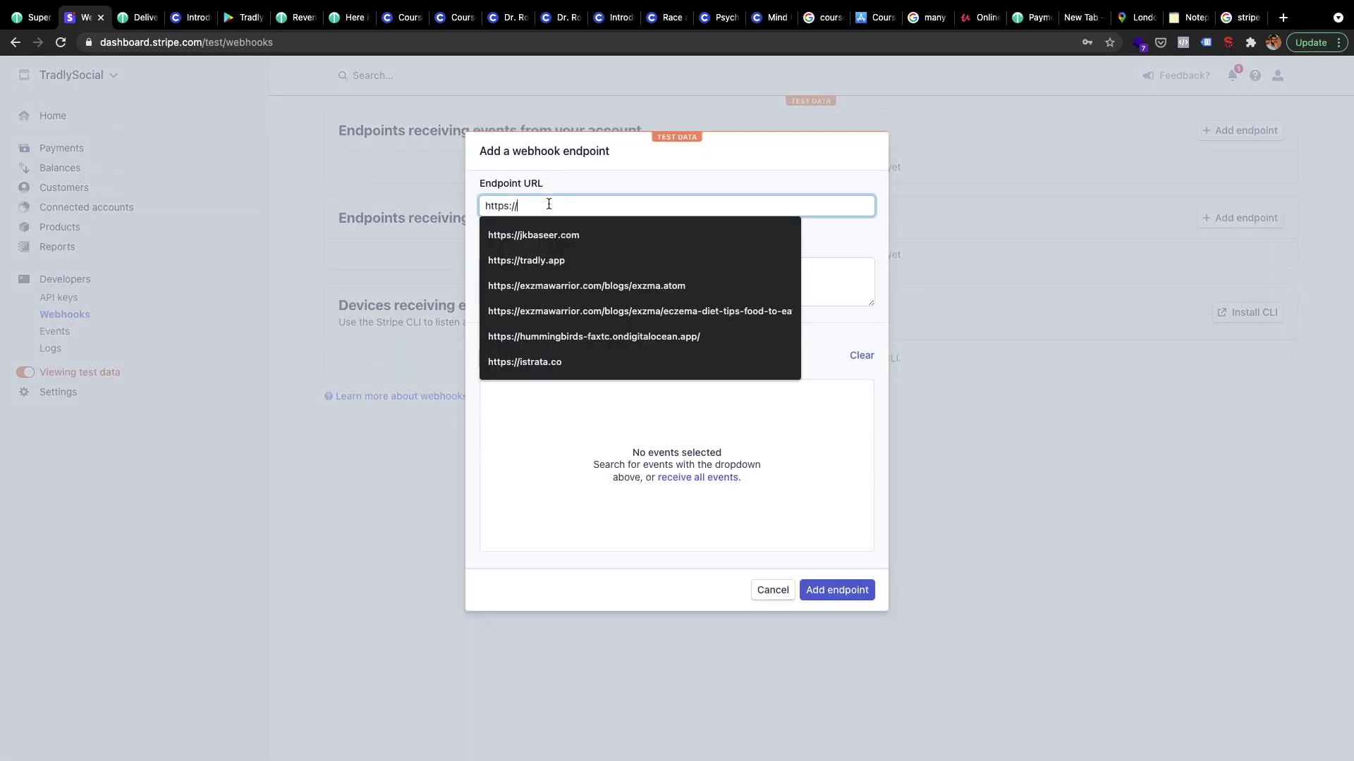
{"action": "left_click", "coordinate": [578, 185]}
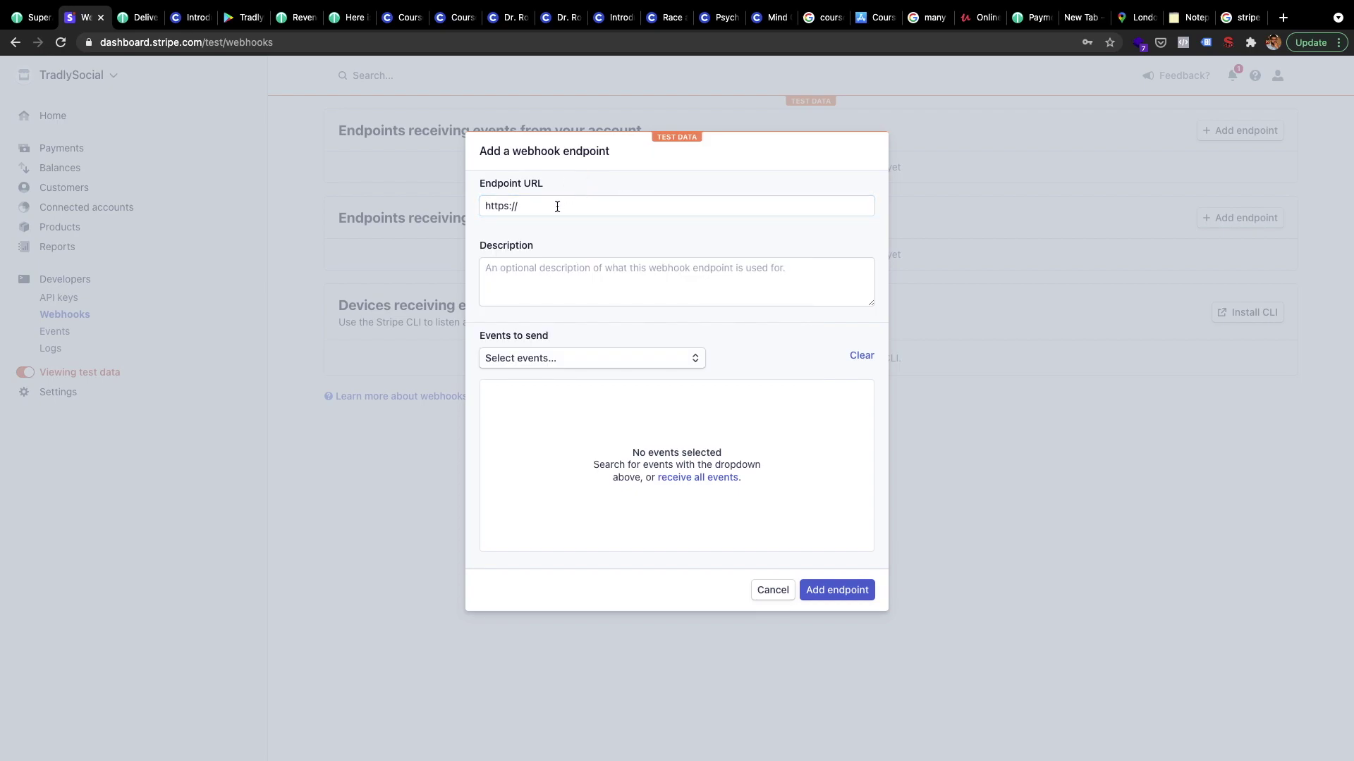
{"action": "left_click", "coordinate": [557, 206]}
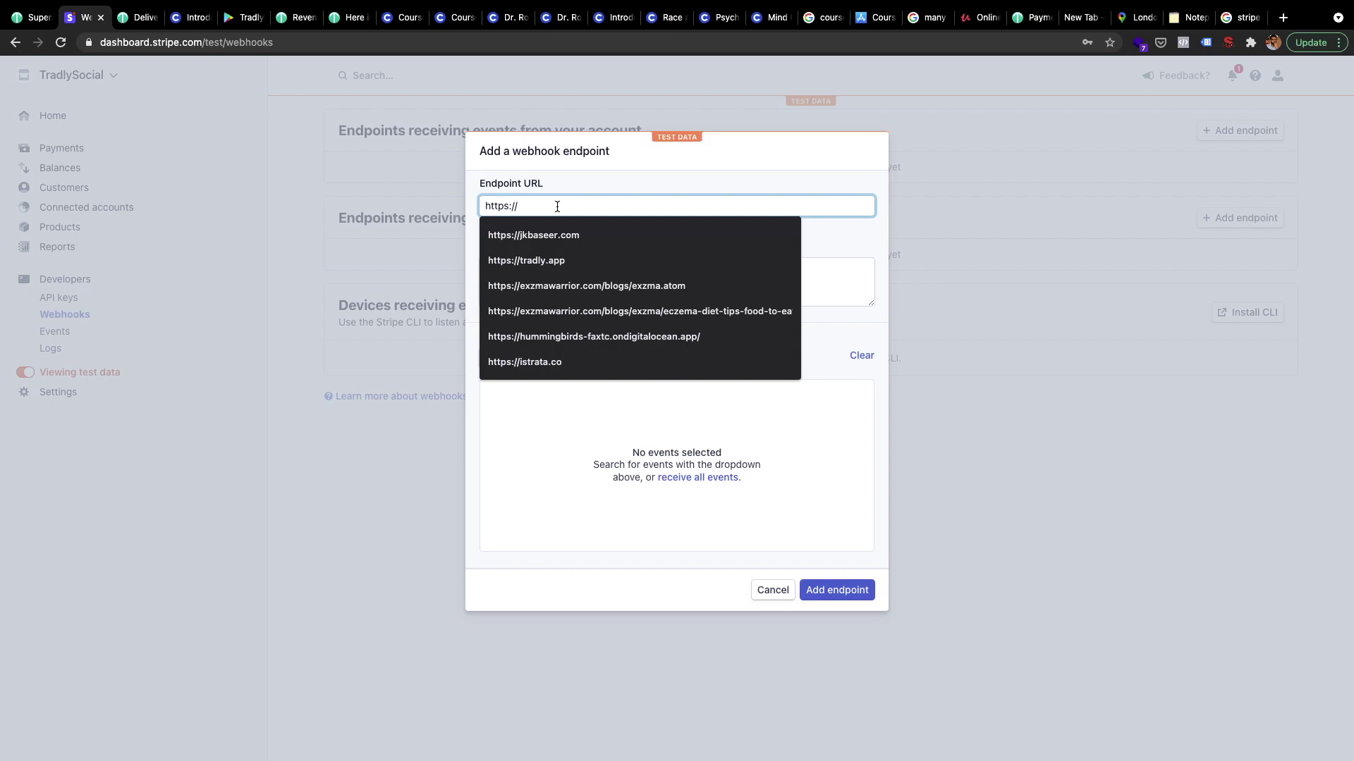
{"action": "left_click", "coordinate": [834, 285]}
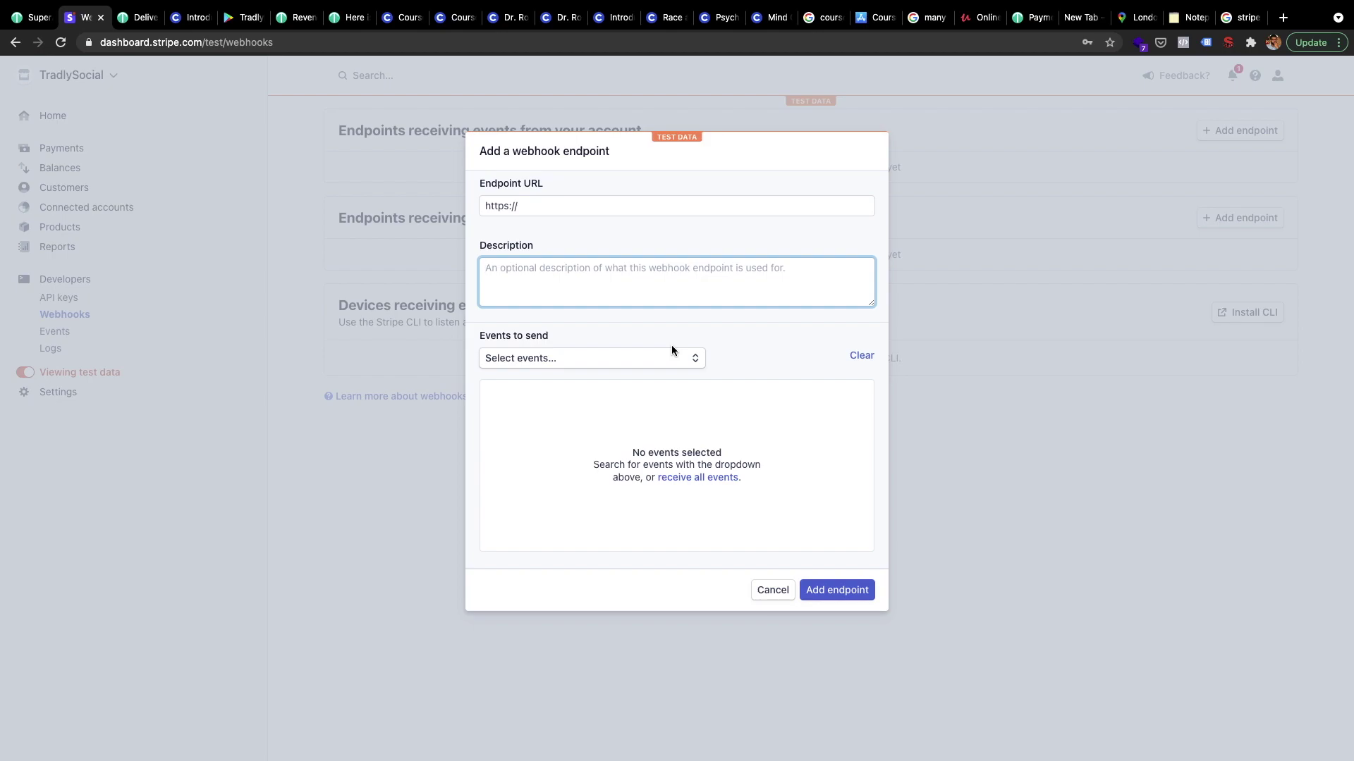
Search 'payment' in Select events and choose payment_intent.succeeded
{"action": "left_click", "coordinate": [557, 359]}
{"action": "type", "text": "payment"}
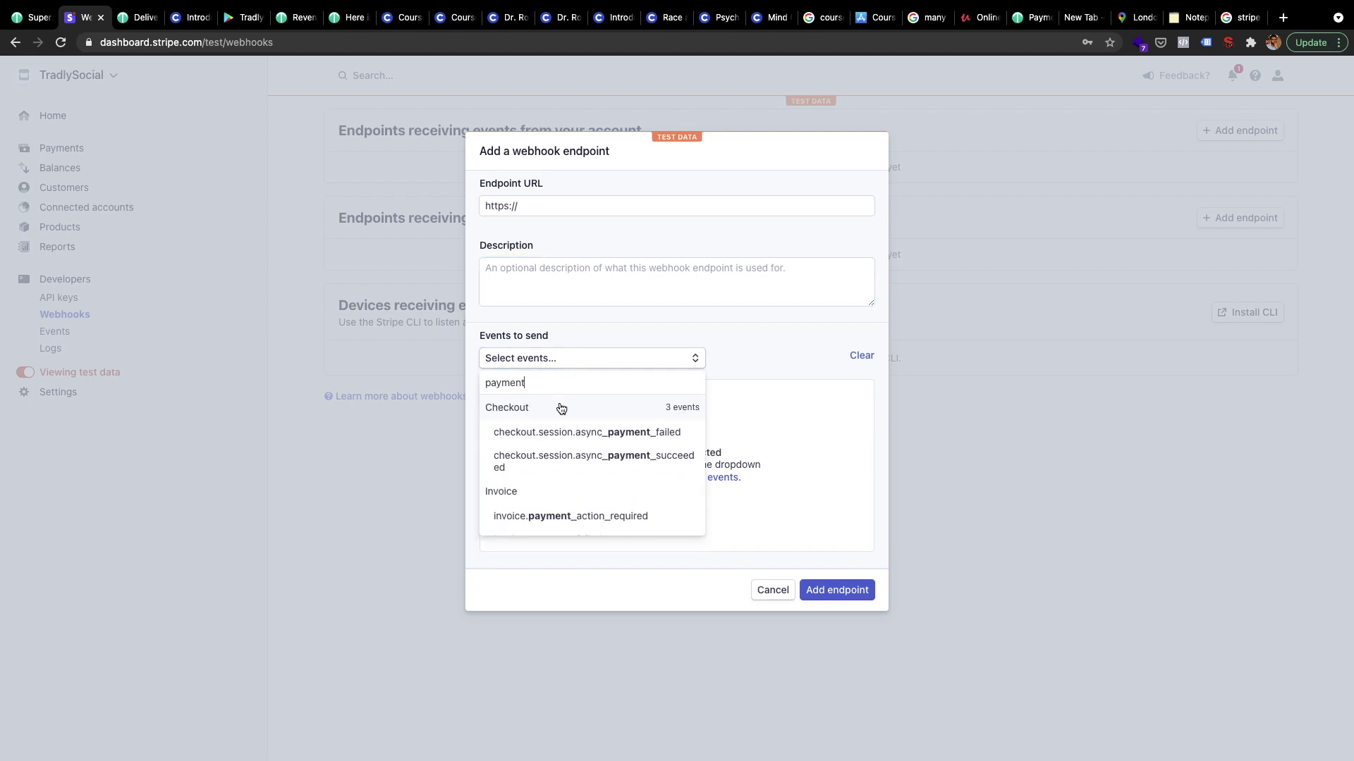
{"action": "scroll", "coordinate": [587, 469], "scroll_direction": "down", "scroll_amount": 5}
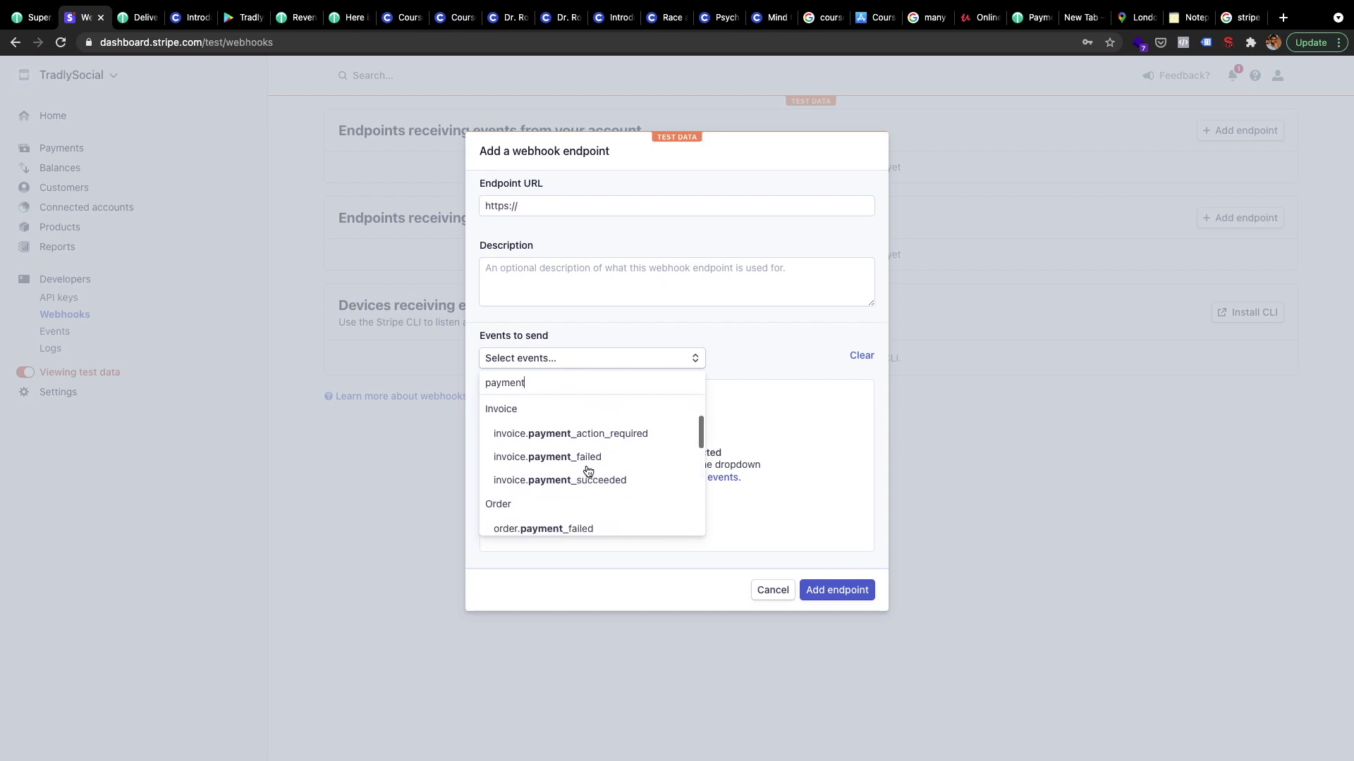
{"action": "scroll", "coordinate": [586, 471], "scroll_direction": "down", "scroll_amount": 3}
{"action": "scroll", "coordinate": [587, 470], "scroll_direction": "up", "scroll_amount": 2}
{"action": "scroll", "coordinate": [587, 471], "scroll_direction": "down", "scroll_amount": 3}
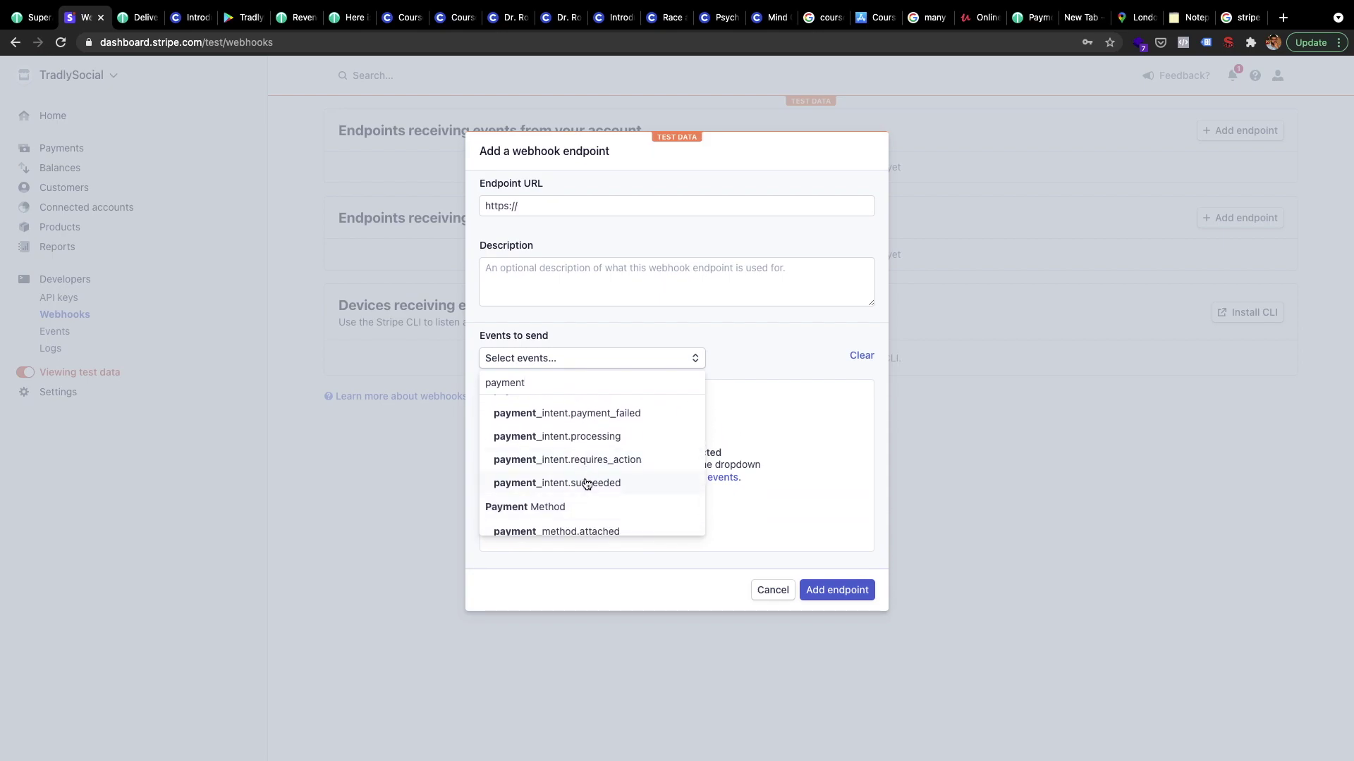
{"action": "left_click", "coordinate": [586, 483]}
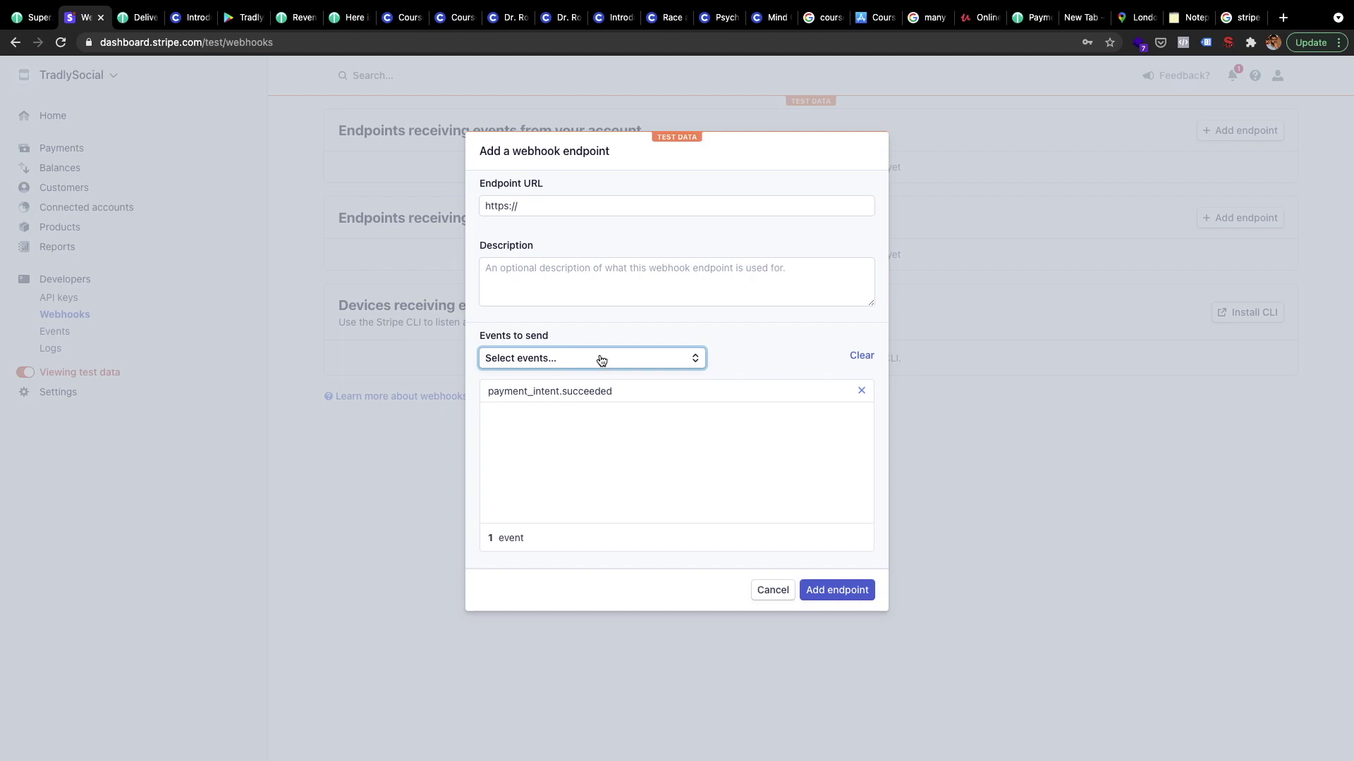
{"action": "left_click", "coordinate": [539, 281]}
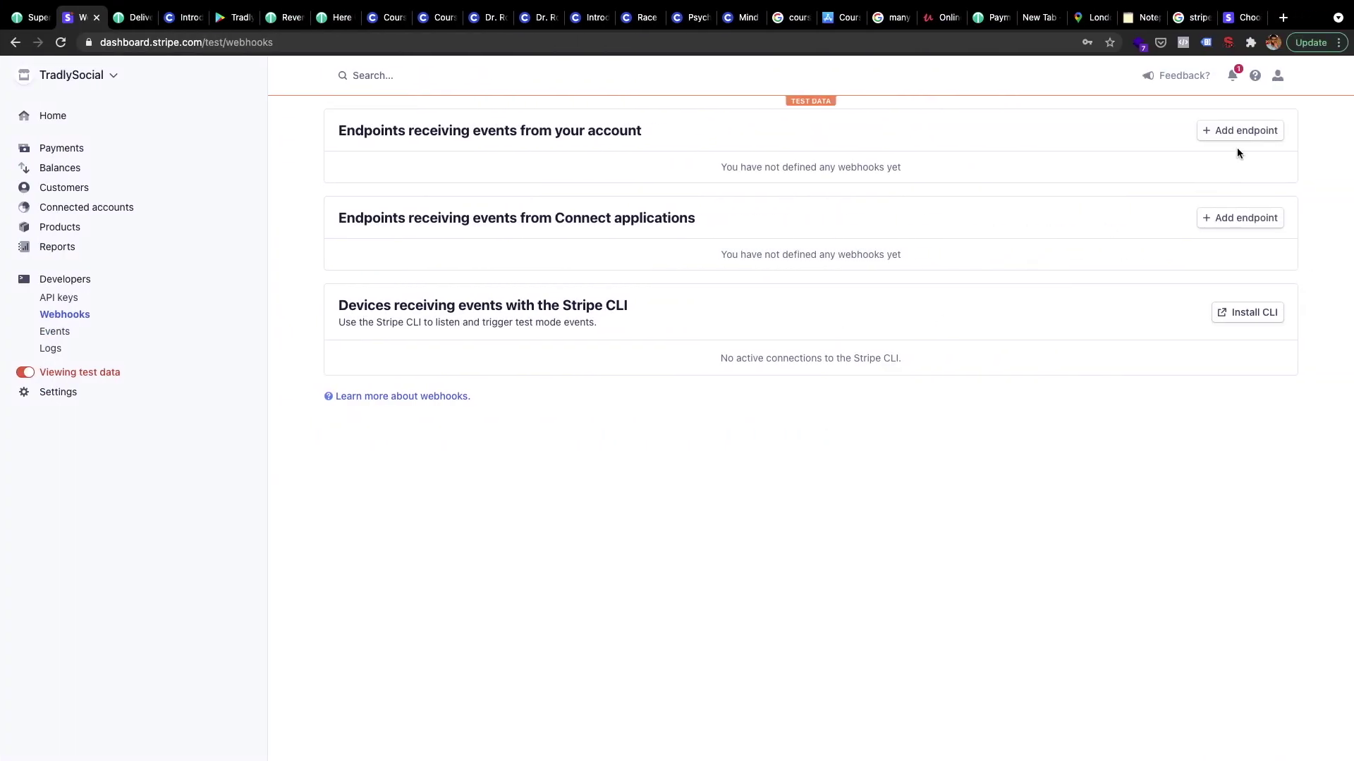
Start a new webhook endpoint with the pasted Tradly payment-intent URL, edited to include 'edutech'
{"action": "left_click", "coordinate": [1241, 132]}
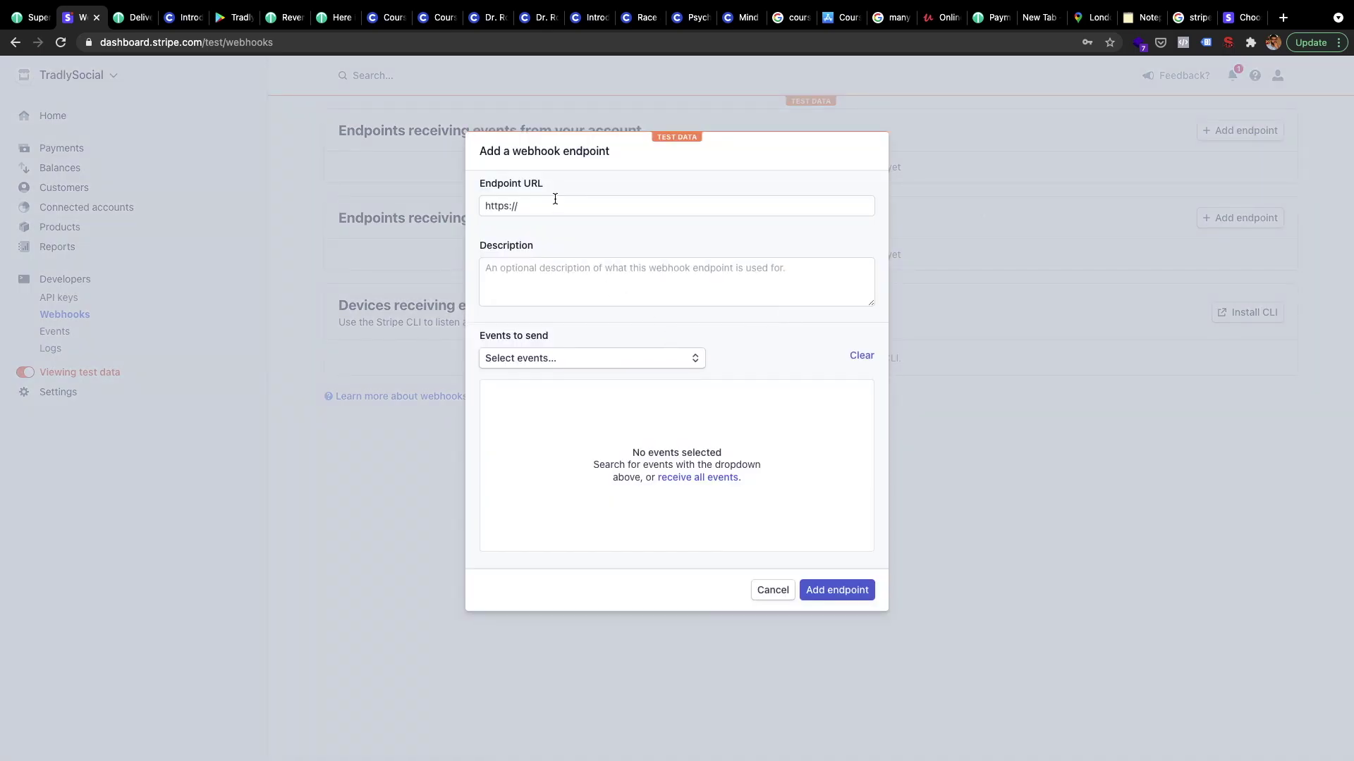
{"action": "left_click", "coordinate": [543, 199]}
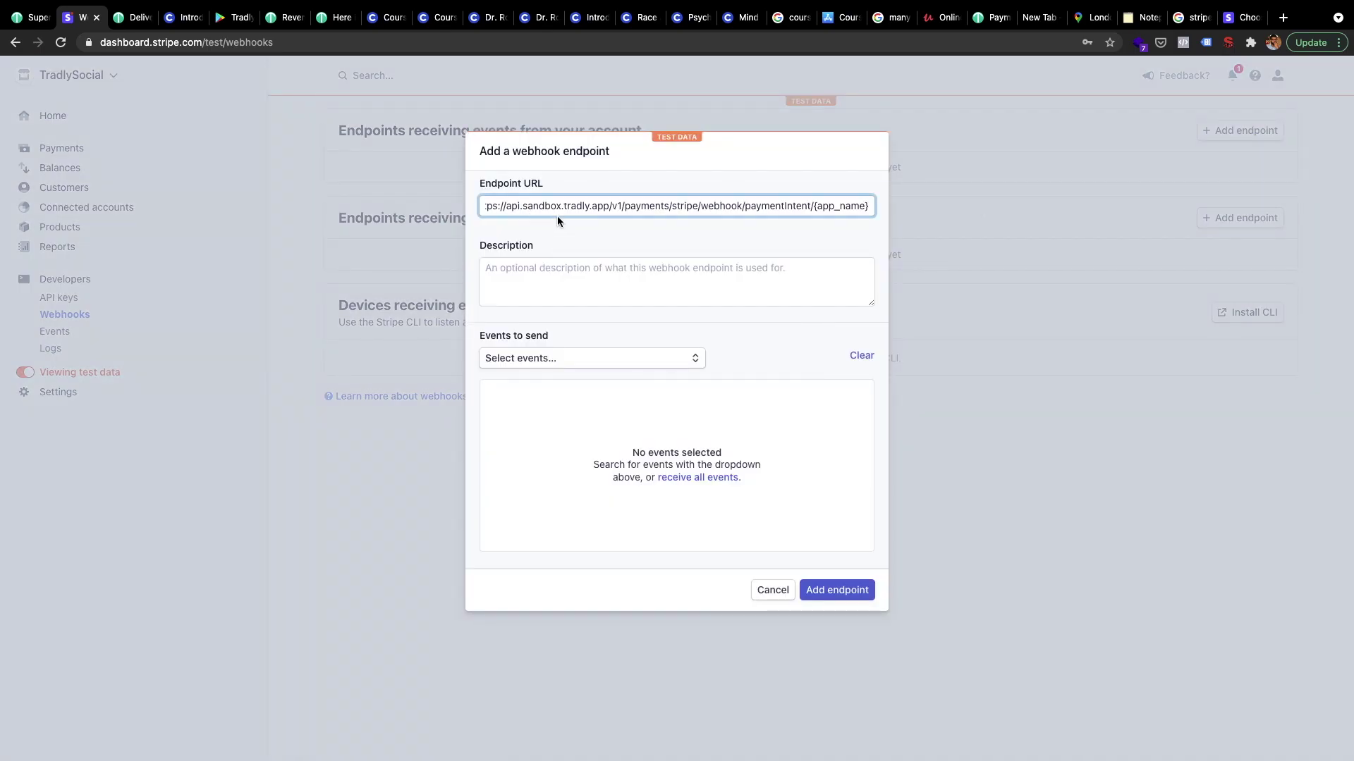
{"action": "key", "text": "super+Left"}
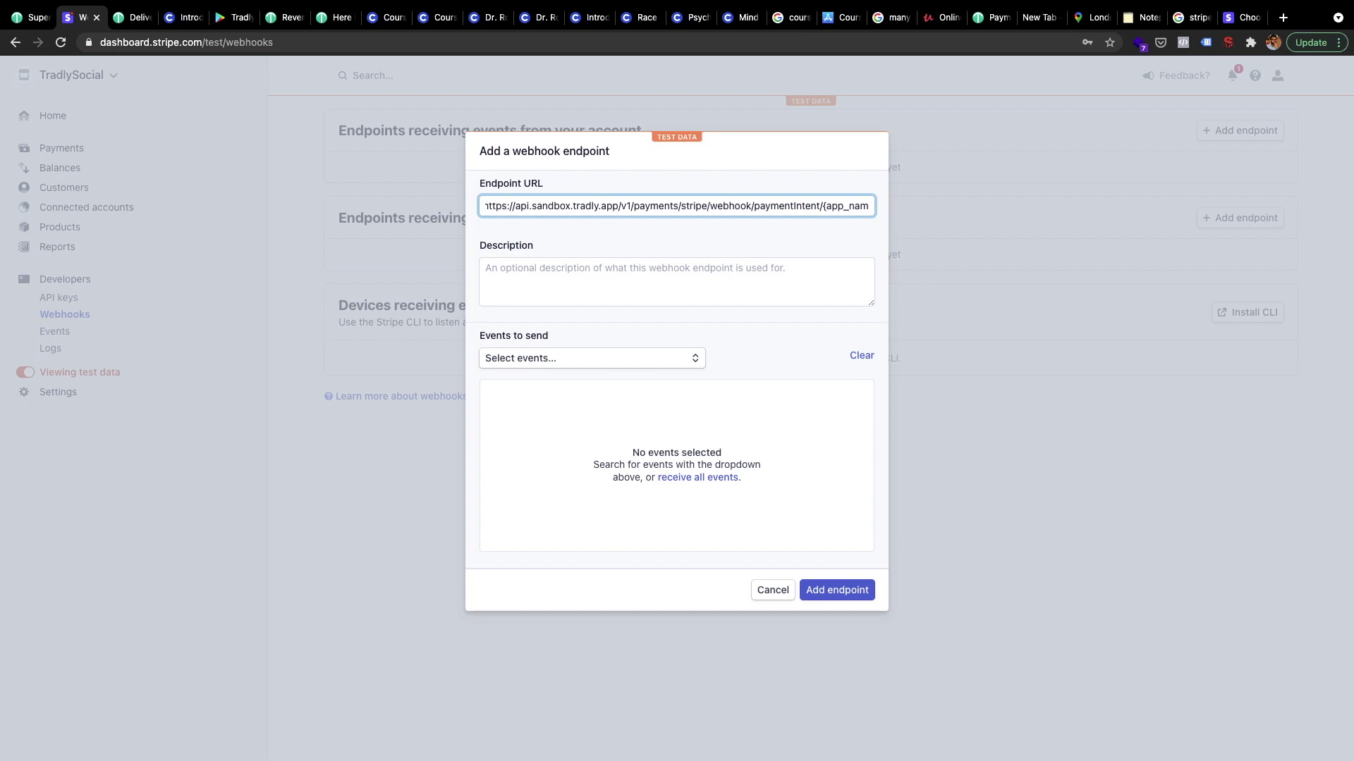
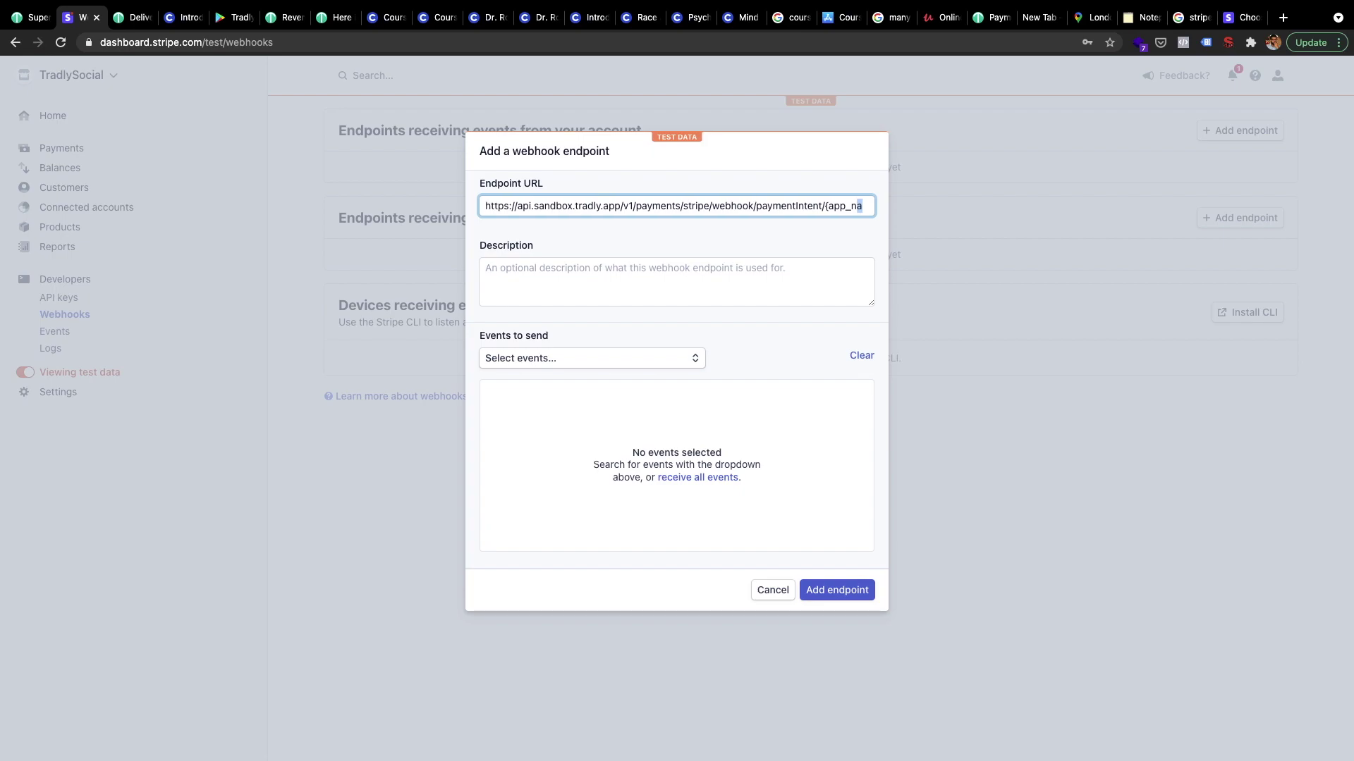
{"action": "key", "text": "BackSpace"}
{"action": "key", "text": "BackSpace"}
{"action": "key", "text": "BackSpace"}
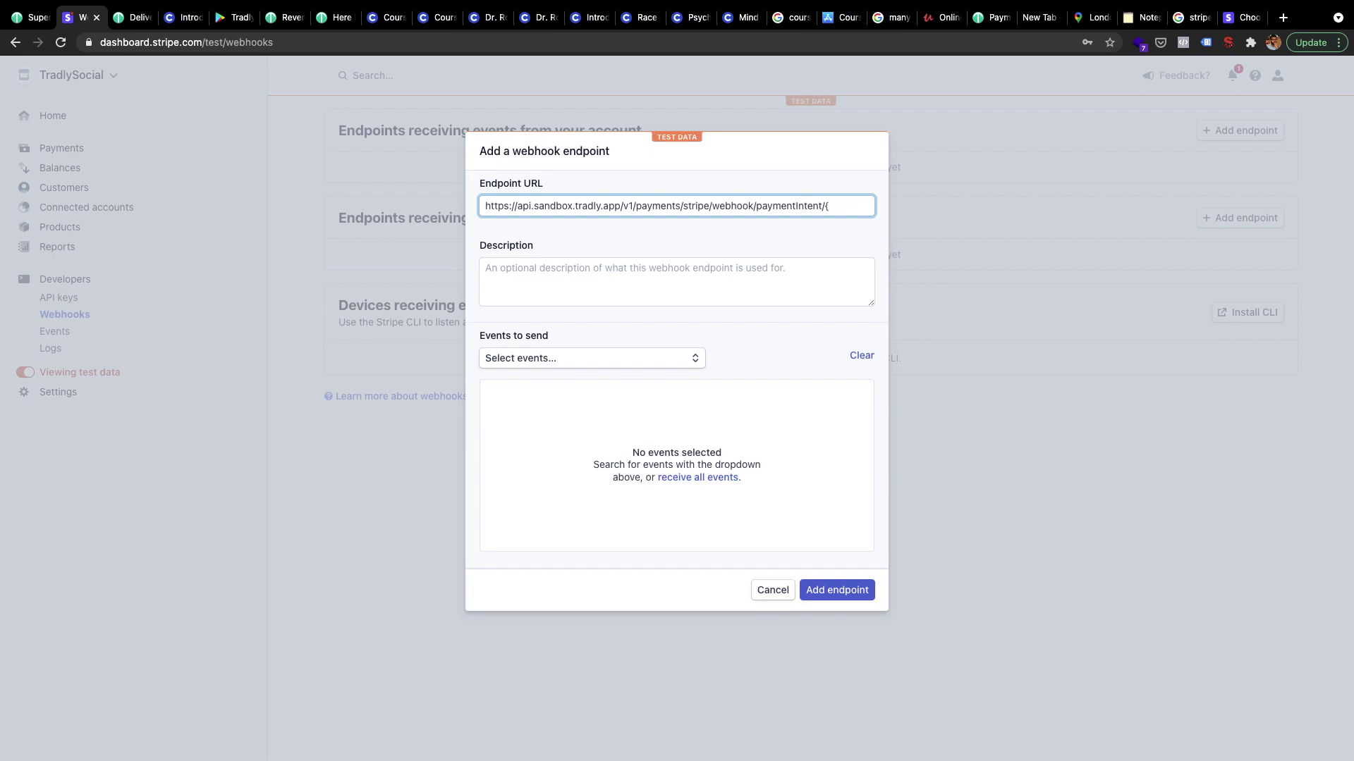
{"action": "left_click", "coordinate": [832, 205]}
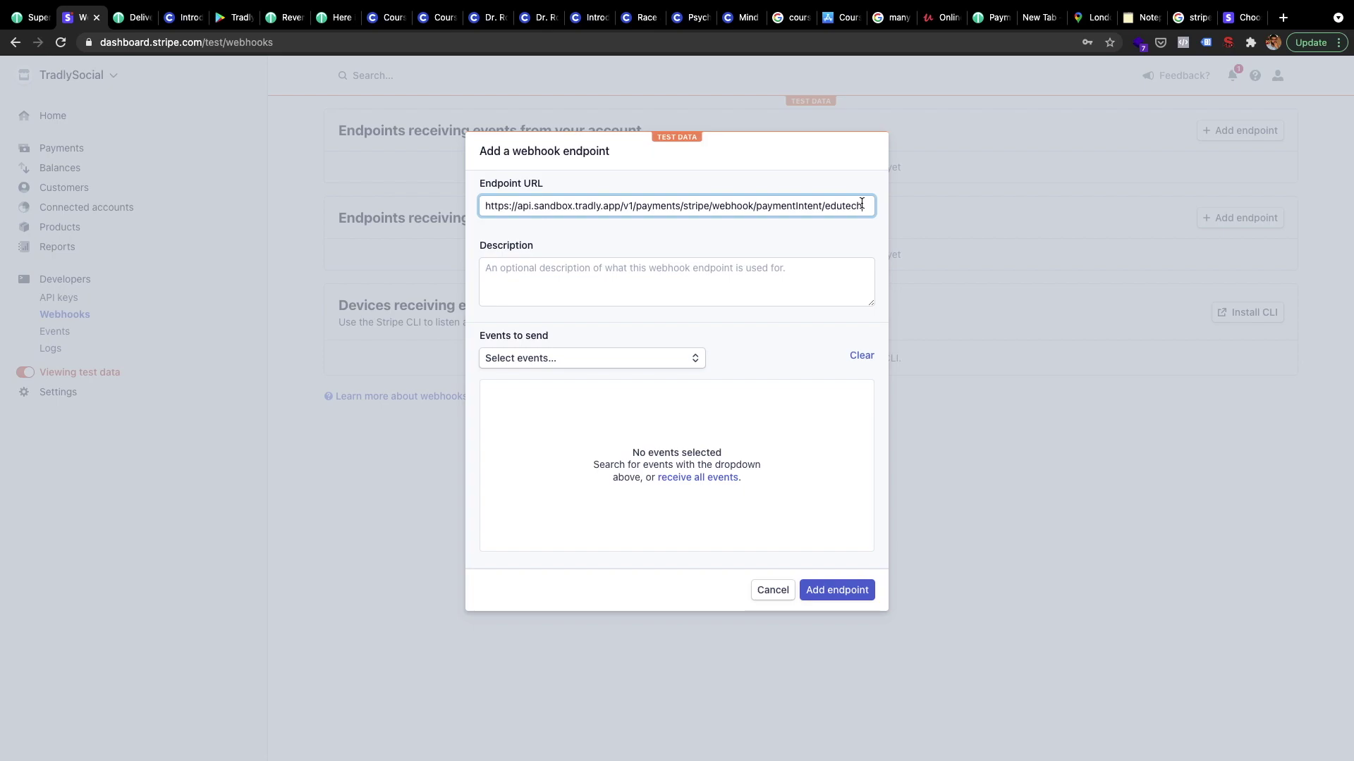
Search 'payment' in the events list and tick payment_intent.succeeded
{"action": "left_click", "coordinate": [585, 366]}
{"action": "type", "text": "pa"}
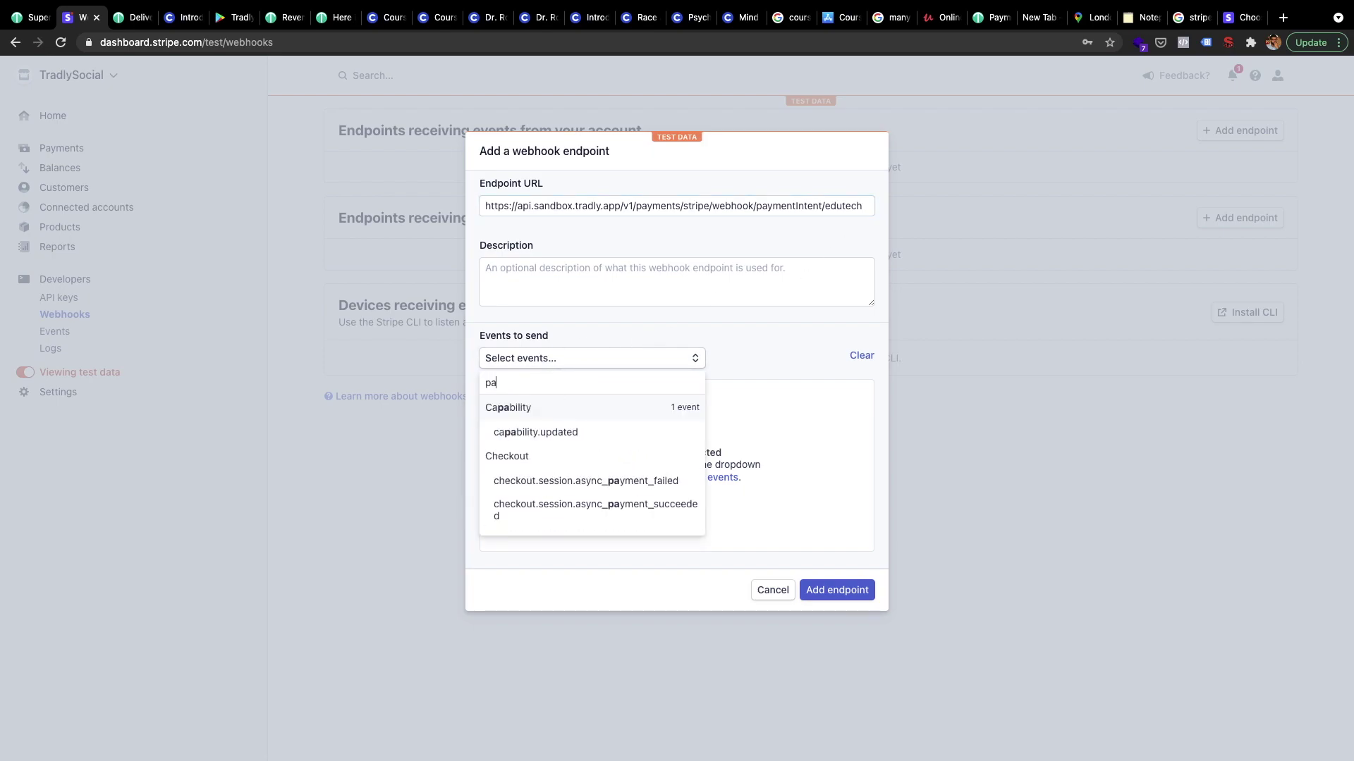
{"action": "type", "text": "yment.t"}
{"action": "key", "text": "BackSpace"}
{"action": "key", "text": "BackSpace"}
{"action": "scroll", "coordinate": [593, 485], "scroll_direction": "down", "scroll_amount": 10}
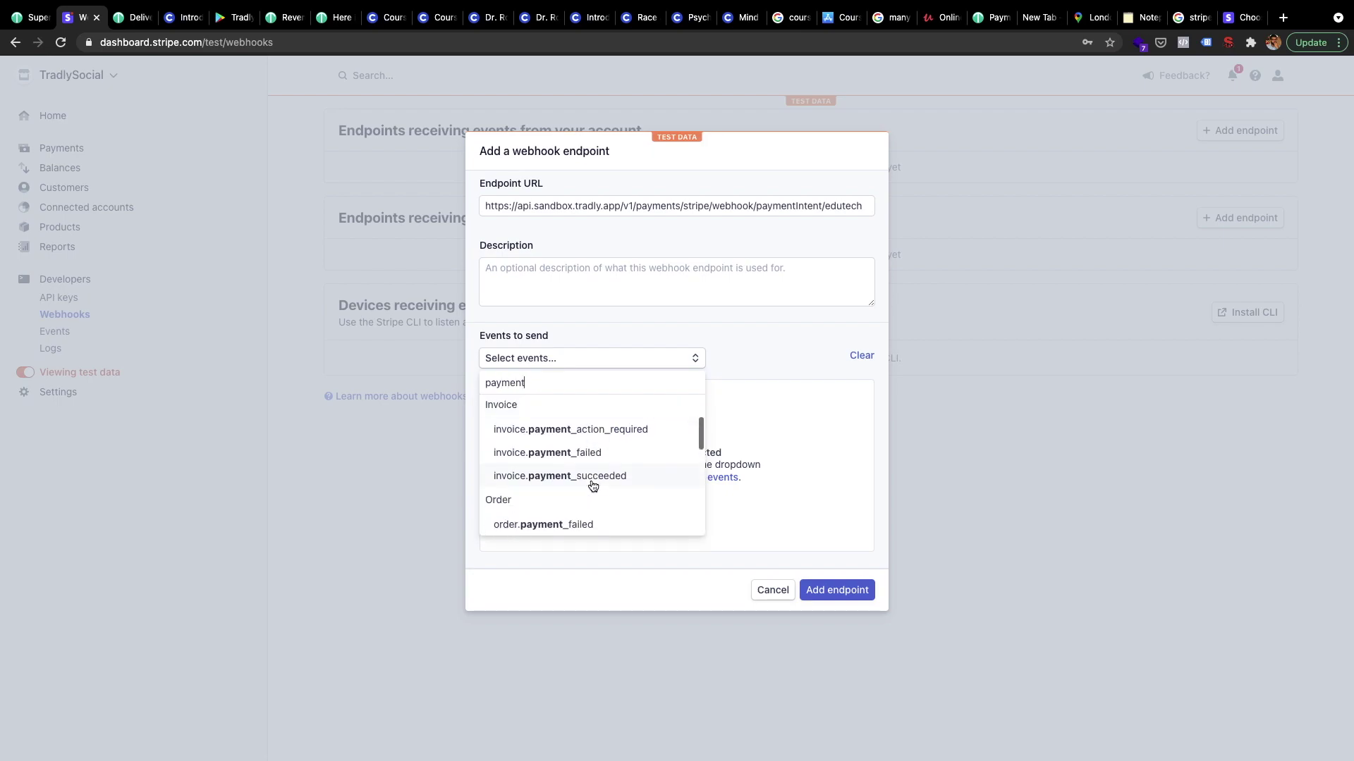
{"action": "scroll", "coordinate": [592, 486], "scroll_direction": "down", "scroll_amount": 3}
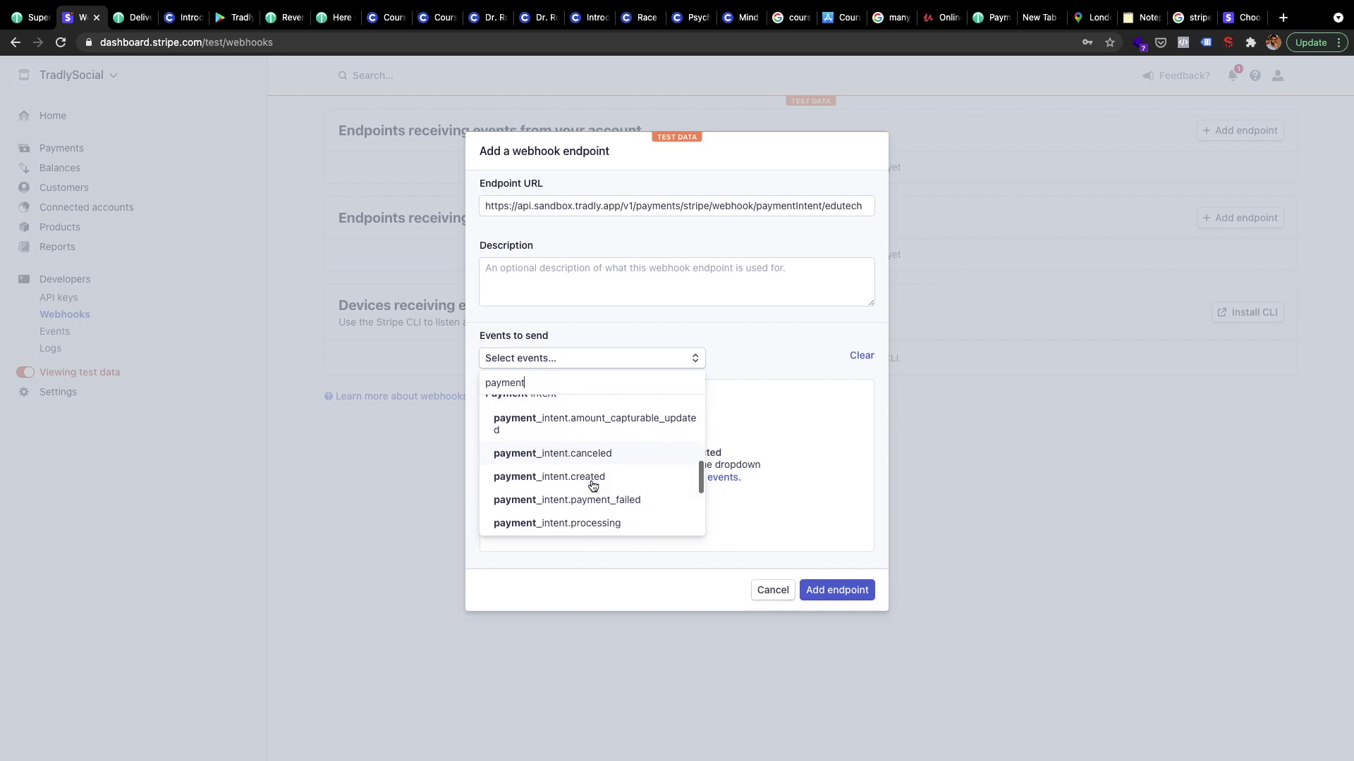
{"action": "left_click", "coordinate": [586, 509]}
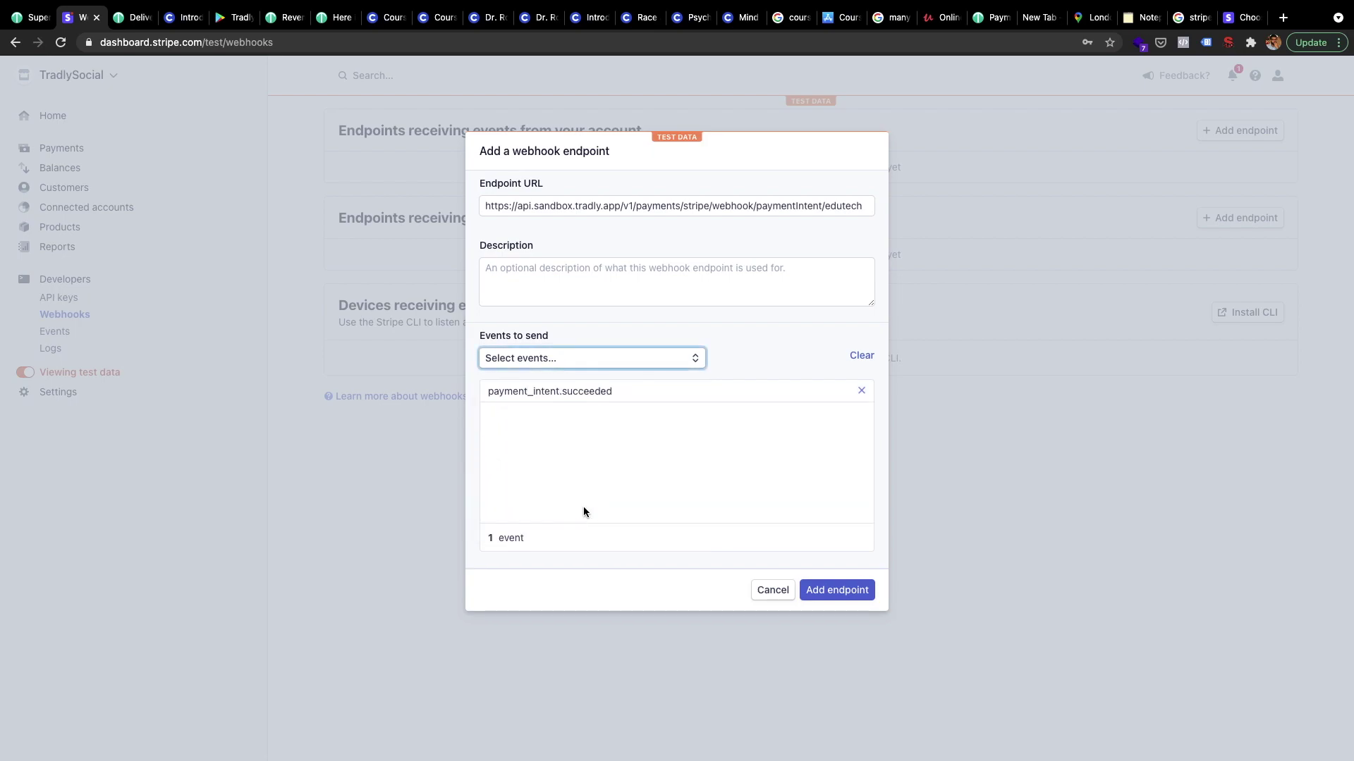
Create the webhook endpoint and save Tradly's Stripe configuration
{"action": "left_click", "coordinate": [818, 589]}
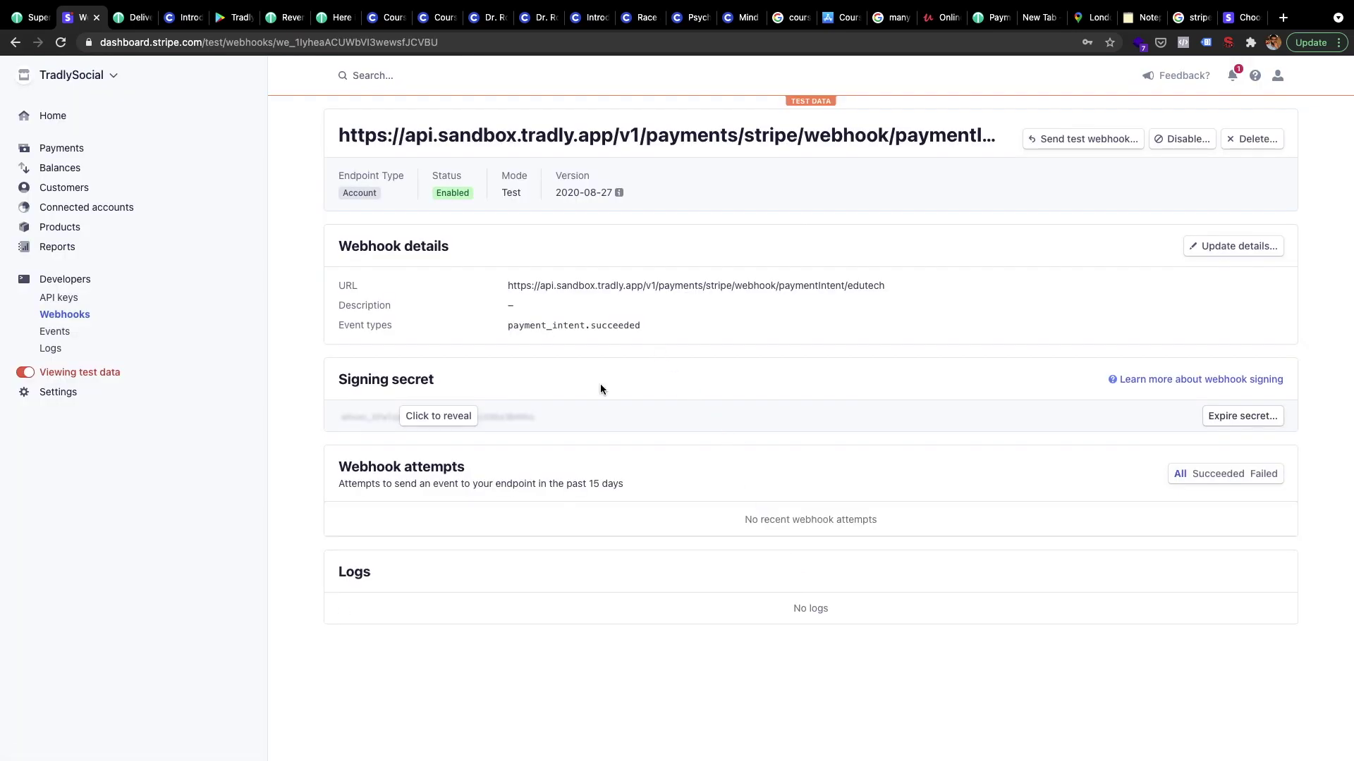
{"action": "left_click", "coordinate": [29, 17]}
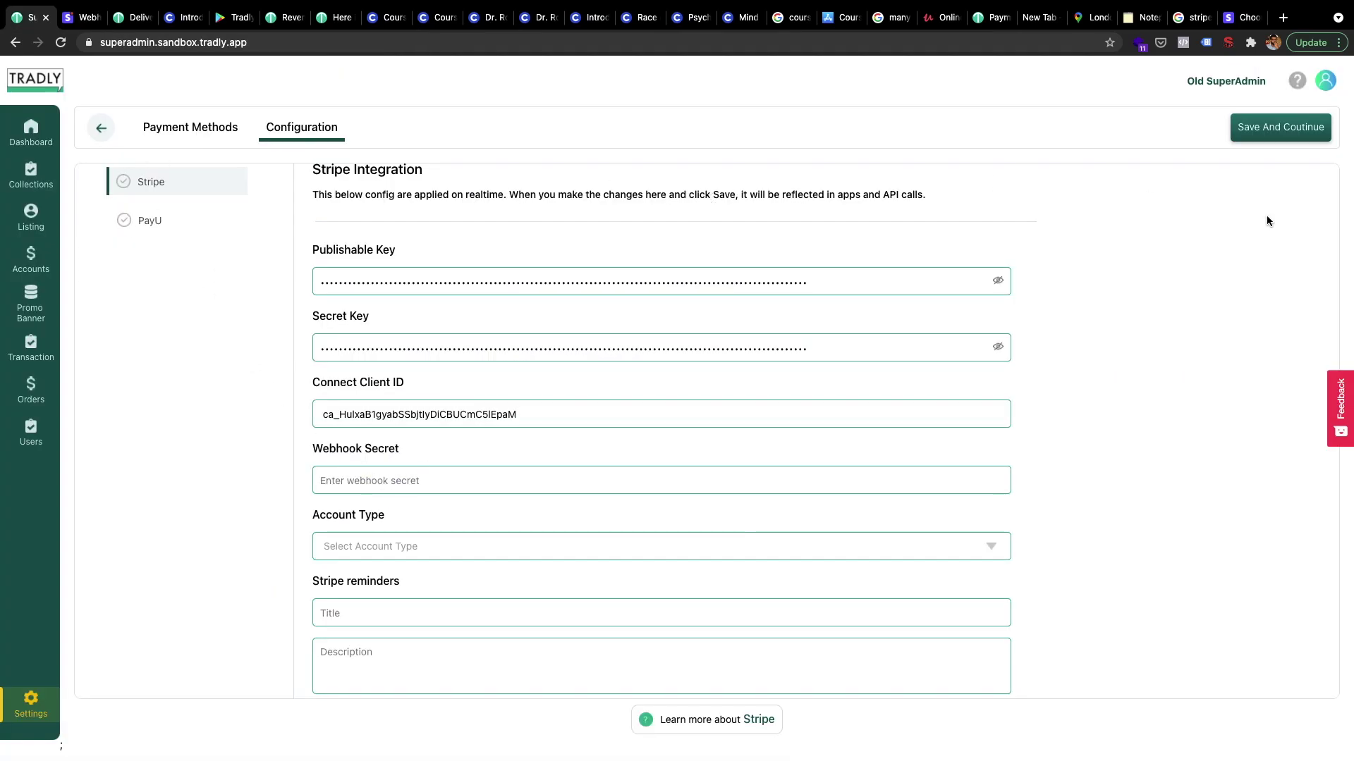
{"action": "left_click", "coordinate": [1279, 133]}
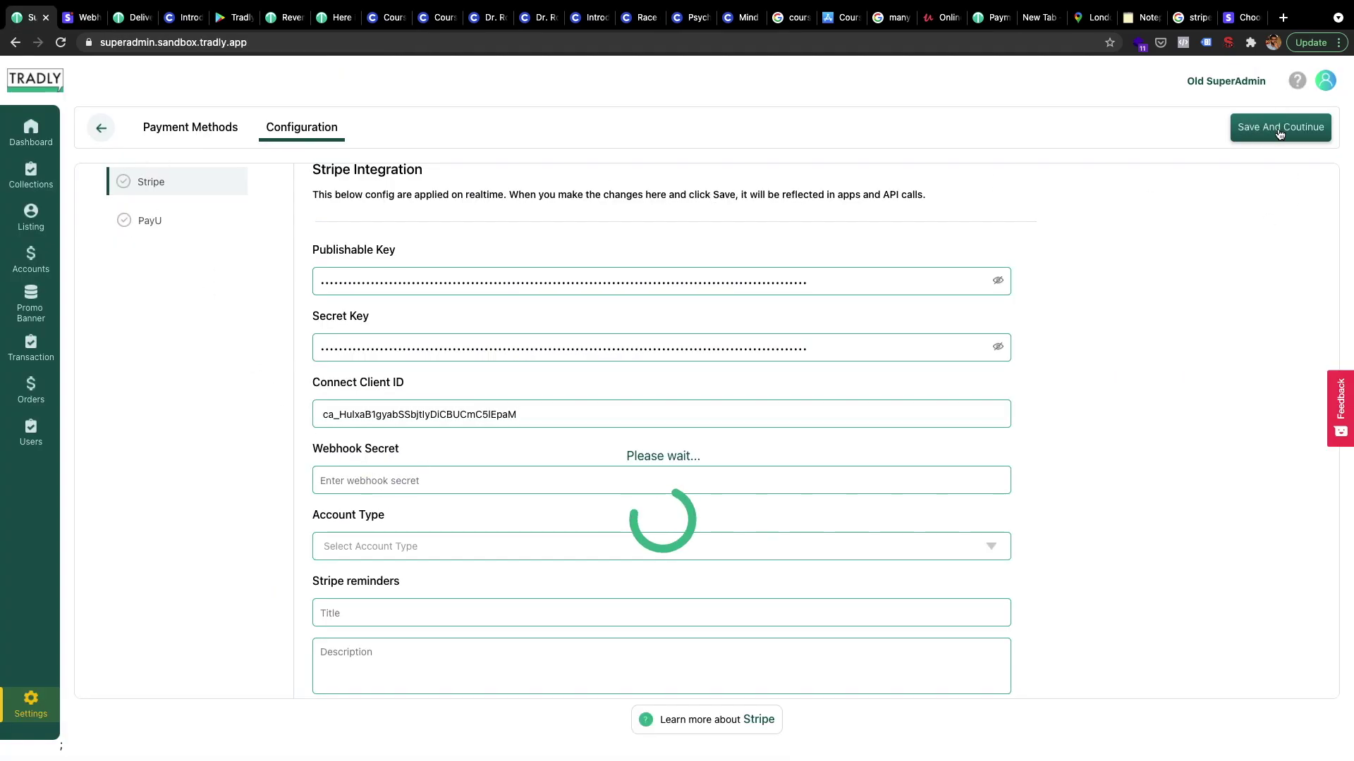
Reveal and select the new webhook endpoint's signing secret
{"action": "left_click", "coordinate": [83, 27]}
{"action": "left_click", "coordinate": [423, 416]}
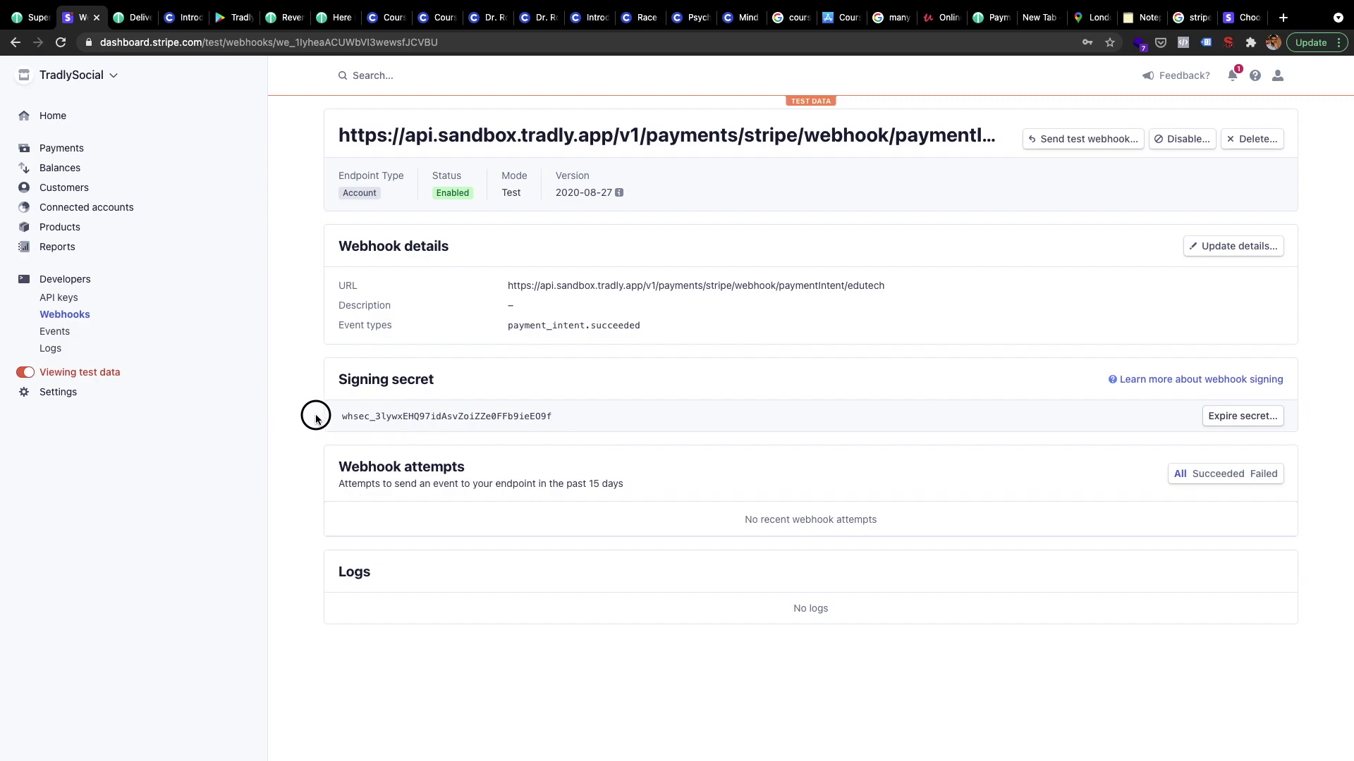
{"action": "double_click", "coordinate": [342, 417]}
{"action": "key", "text": "super+c"}
{"action": "double_click", "coordinate": [344, 416]}
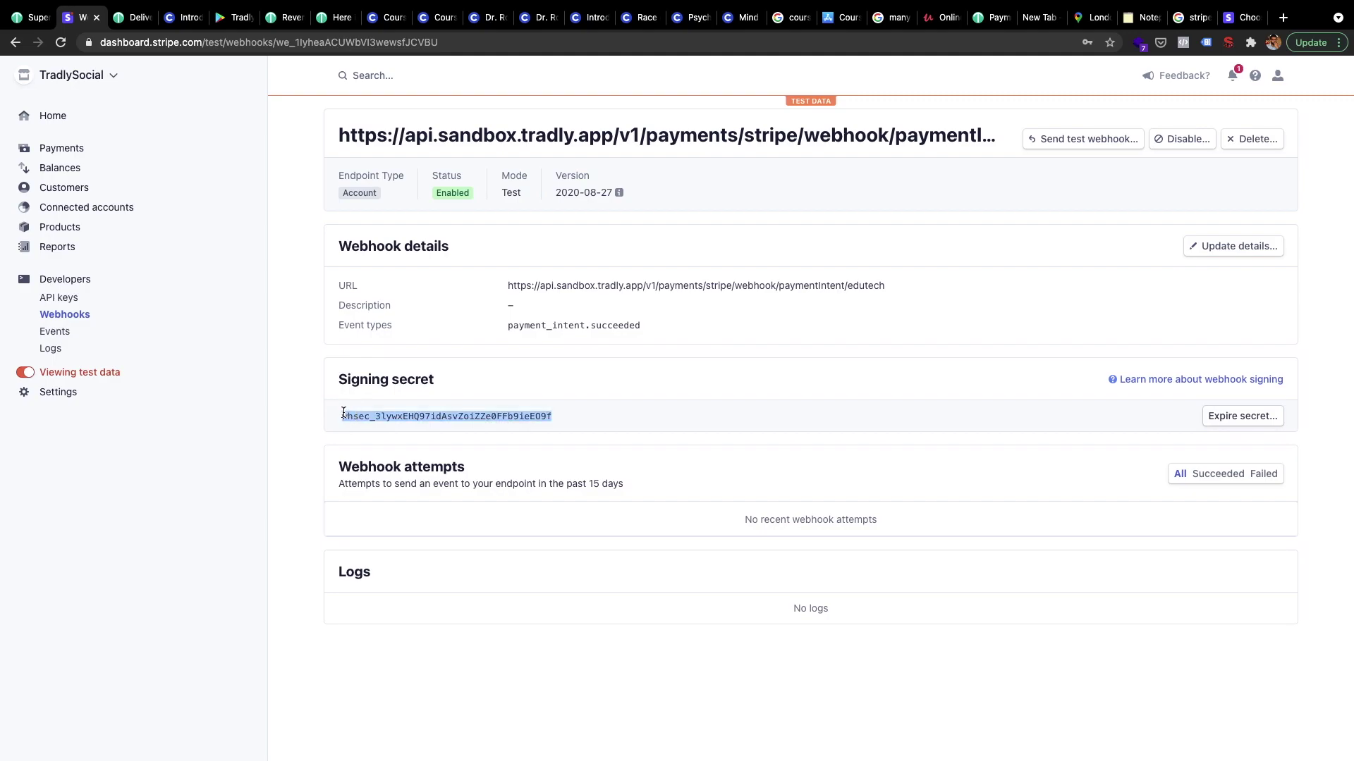
Paste the Stripe signing secret into Tradly's Webhook Secret field
{"action": "left_click", "coordinate": [28, 27]}
{"action": "left_click", "coordinate": [374, 481]}
{"action": "key", "text": "super+v"}
Open the Account Type list and consult Stripe's guide on Connect account types
{"action": "scroll", "coordinate": [523, 556], "scroll_direction": "down", "scroll_amount": 2}
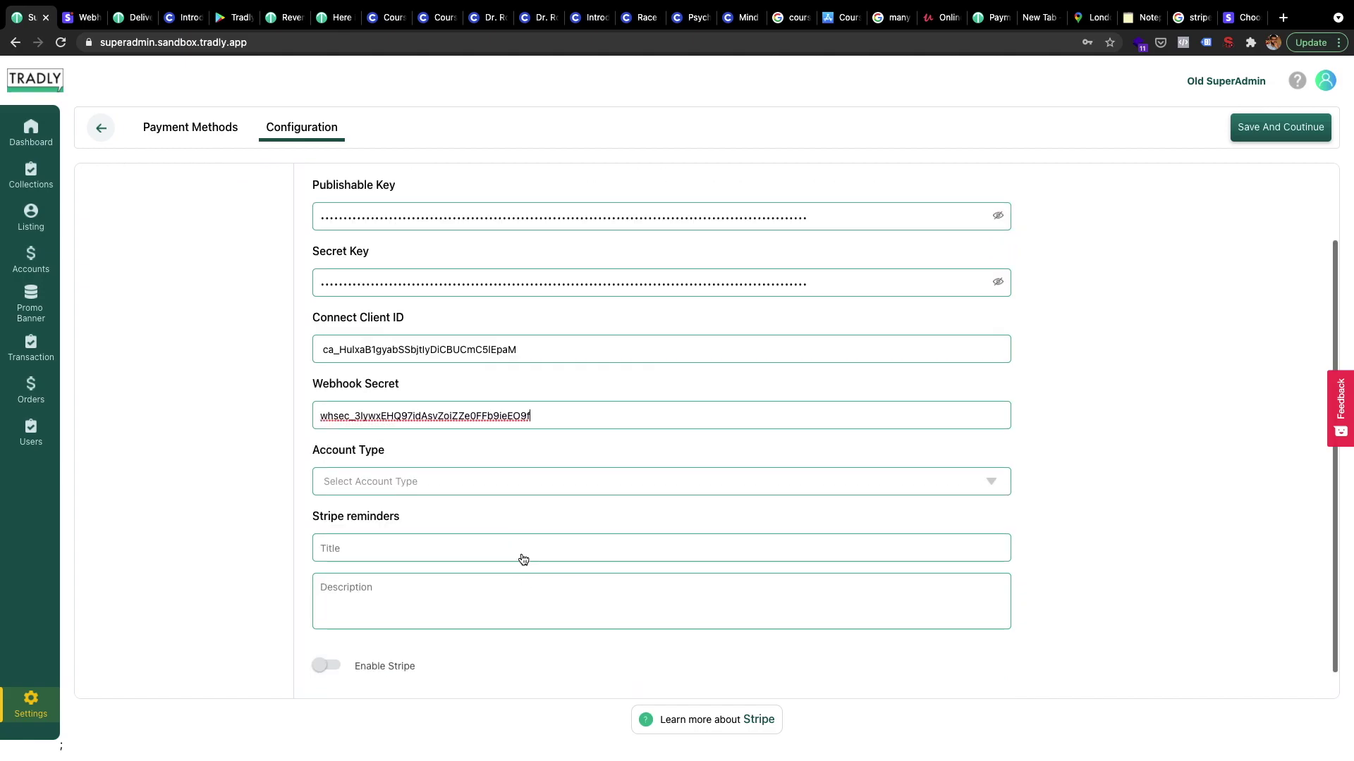
{"action": "left_click", "coordinate": [536, 484]}
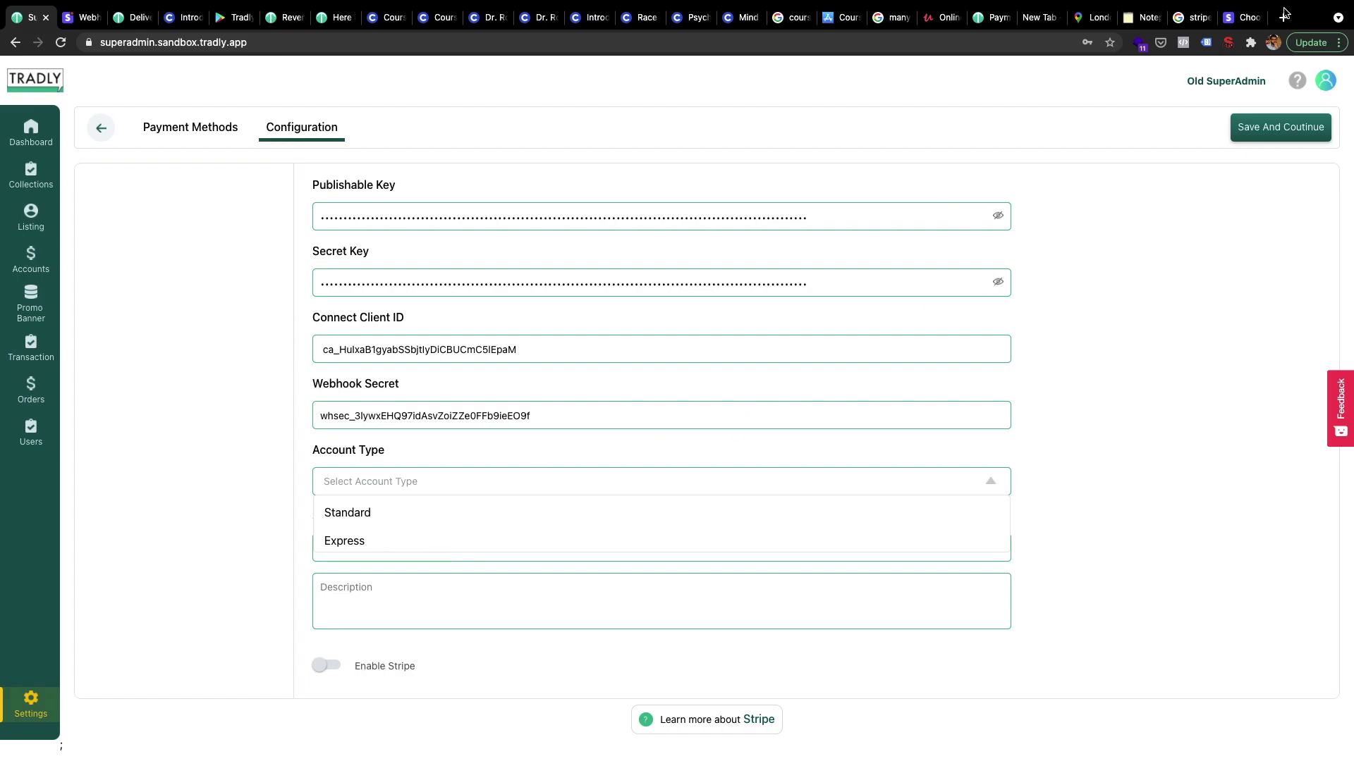
{"action": "left_click", "coordinate": [1244, 19]}
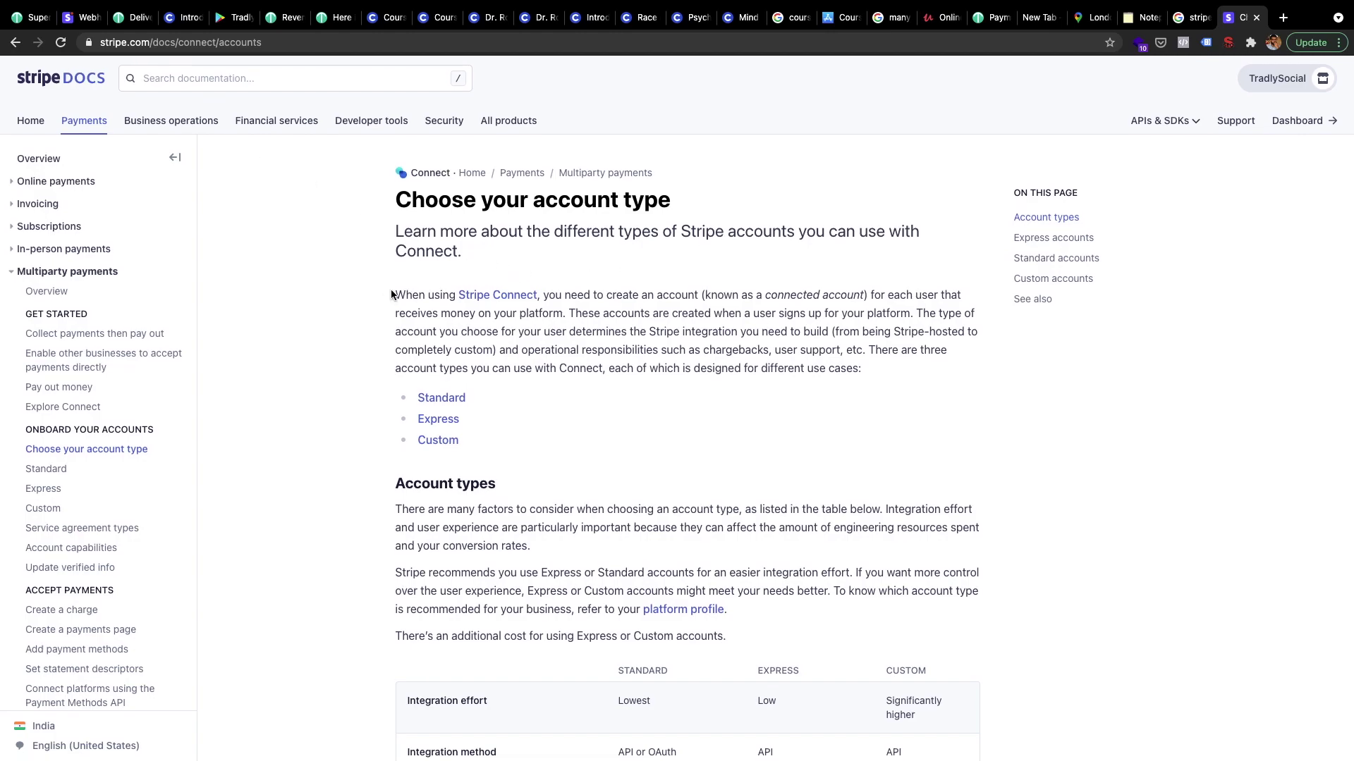
Read through Stripe's comparison of Standard, Express and Custom account types
{"action": "scroll", "coordinate": [405, 423], "scroll_direction": "down", "scroll_amount": 6}
{"action": "scroll", "coordinate": [678, 528], "scroll_direction": "down", "scroll_amount": 2}
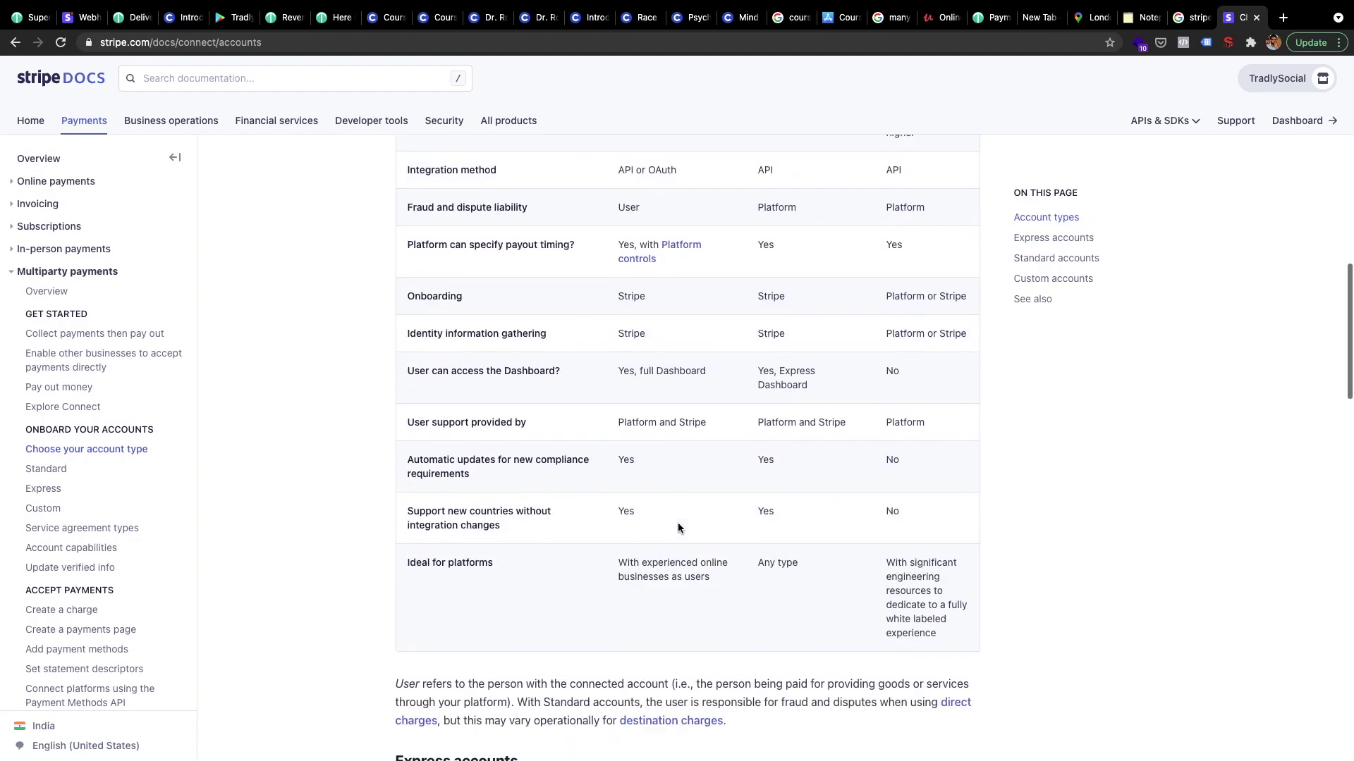
{"action": "scroll", "coordinate": [678, 528], "scroll_direction": "down", "scroll_amount": 12}
{"action": "scroll", "coordinate": [855, 352], "scroll_direction": "down", "scroll_amount": 4}
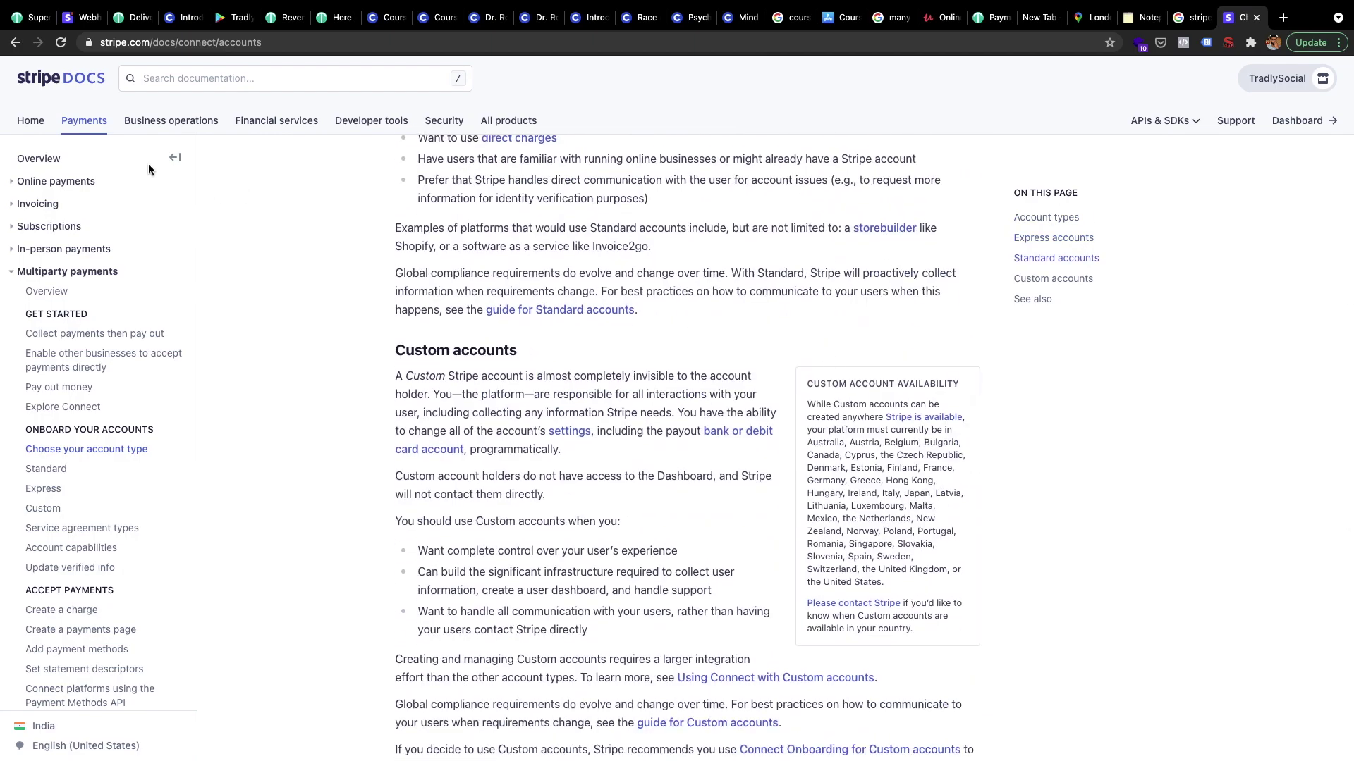
{"action": "left_click", "coordinate": [78, 17]}
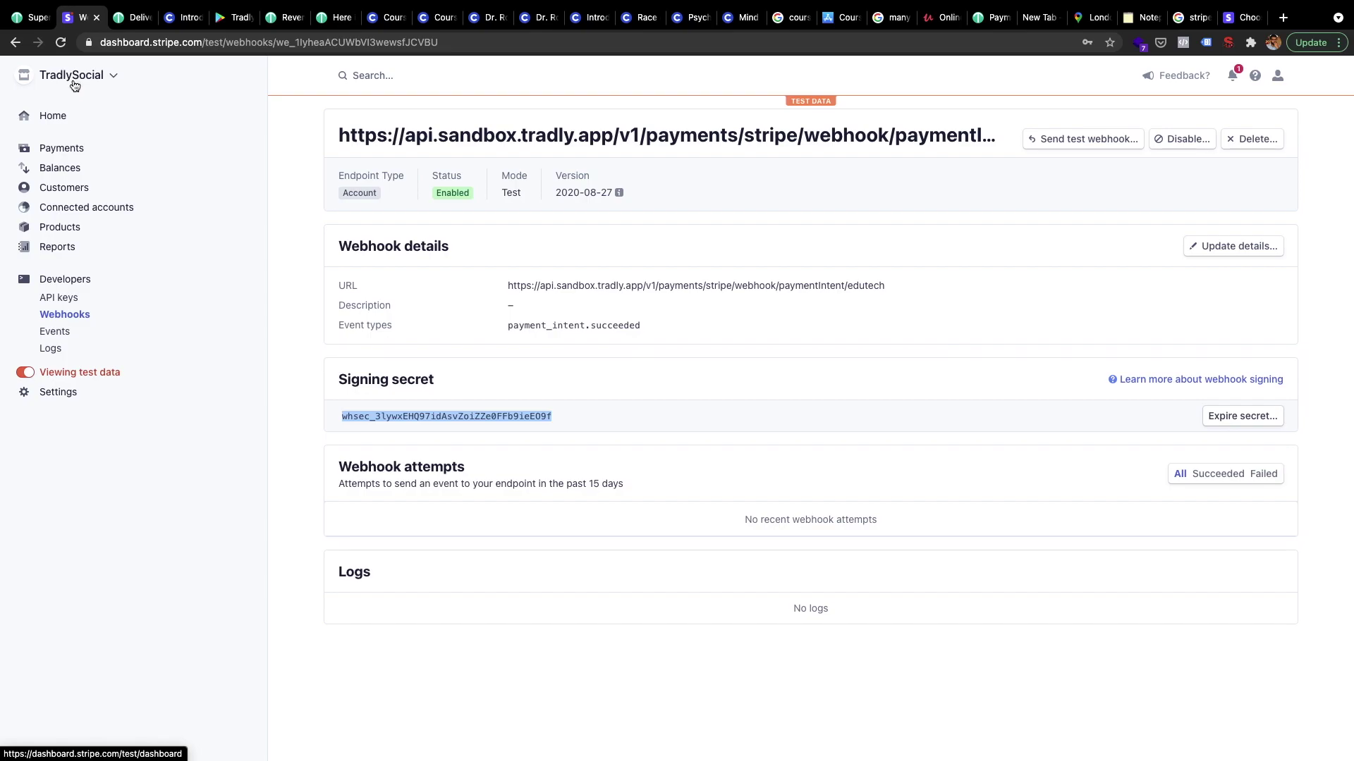
Set Tradly's Stripe Account Type to Express
{"action": "left_click", "coordinate": [28, 16]}
{"action": "left_click", "coordinate": [390, 541]}
{"action": "scroll", "coordinate": [537, 569], "scroll_direction": "down", "scroll_amount": 2}
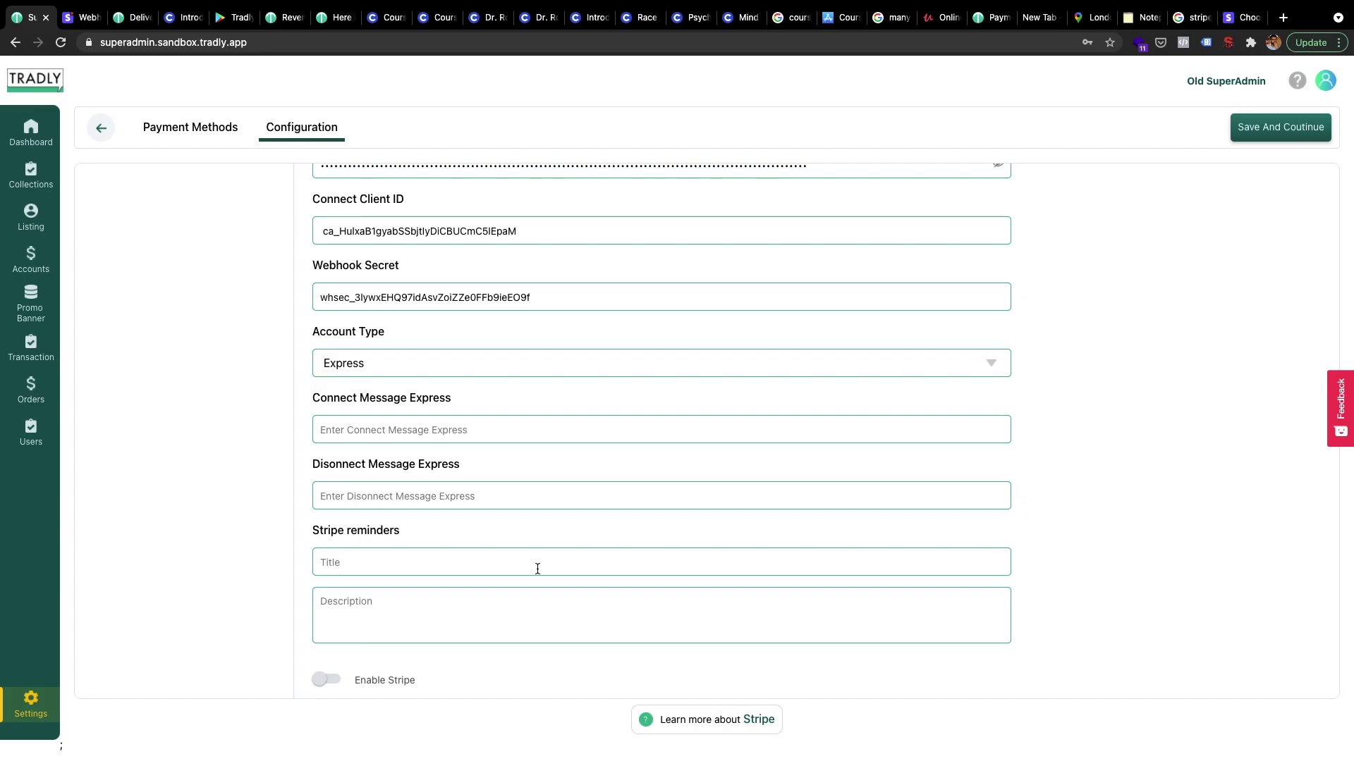
{"action": "key", "text": "ctrl+Left"}
Abandon the pending payment and back out to the Tradly Platform home screen
{"action": "left_click", "coordinate": [493, 475]}
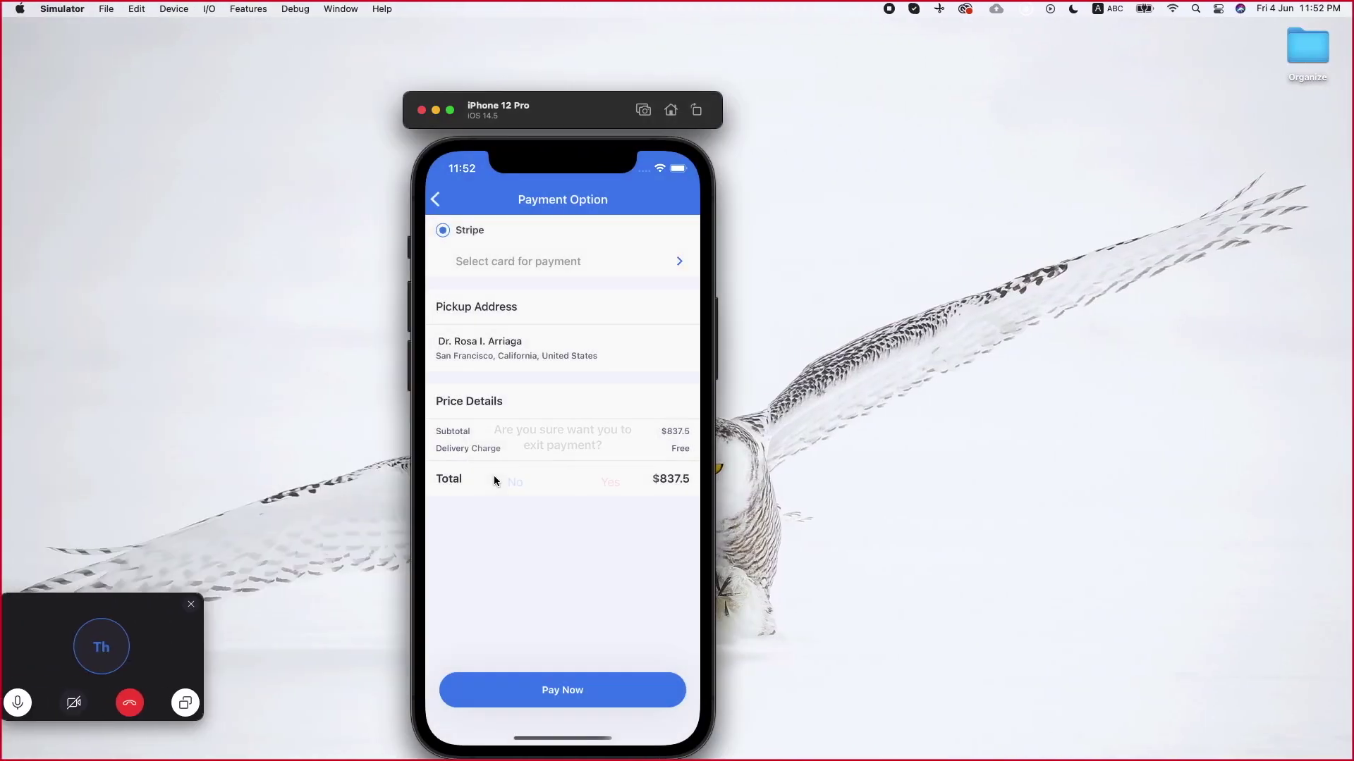
{"action": "left_click", "coordinate": [434, 200]}
{"action": "left_click", "coordinate": [615, 483]}
{"action": "left_click", "coordinate": [438, 204]}
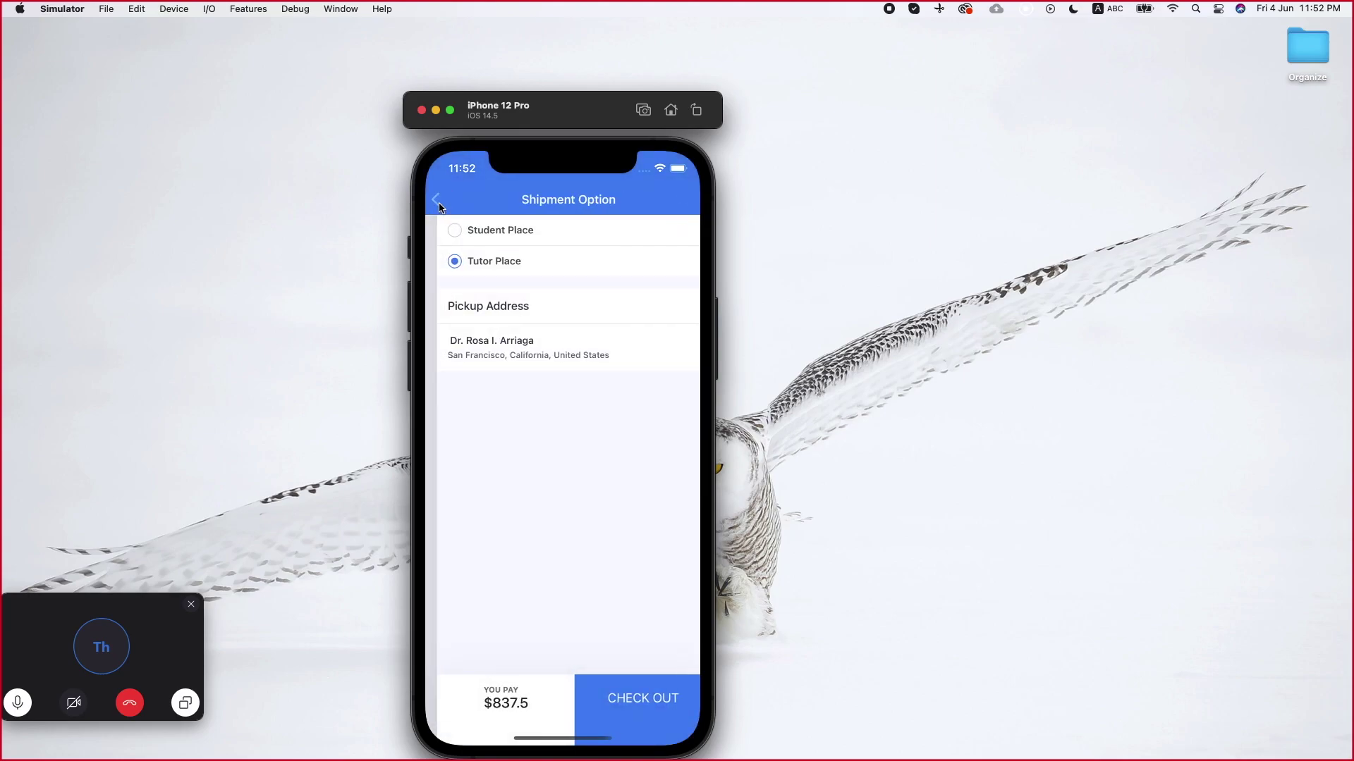
{"action": "left_click", "coordinate": [437, 203]}
{"action": "left_click", "coordinate": [439, 205]}
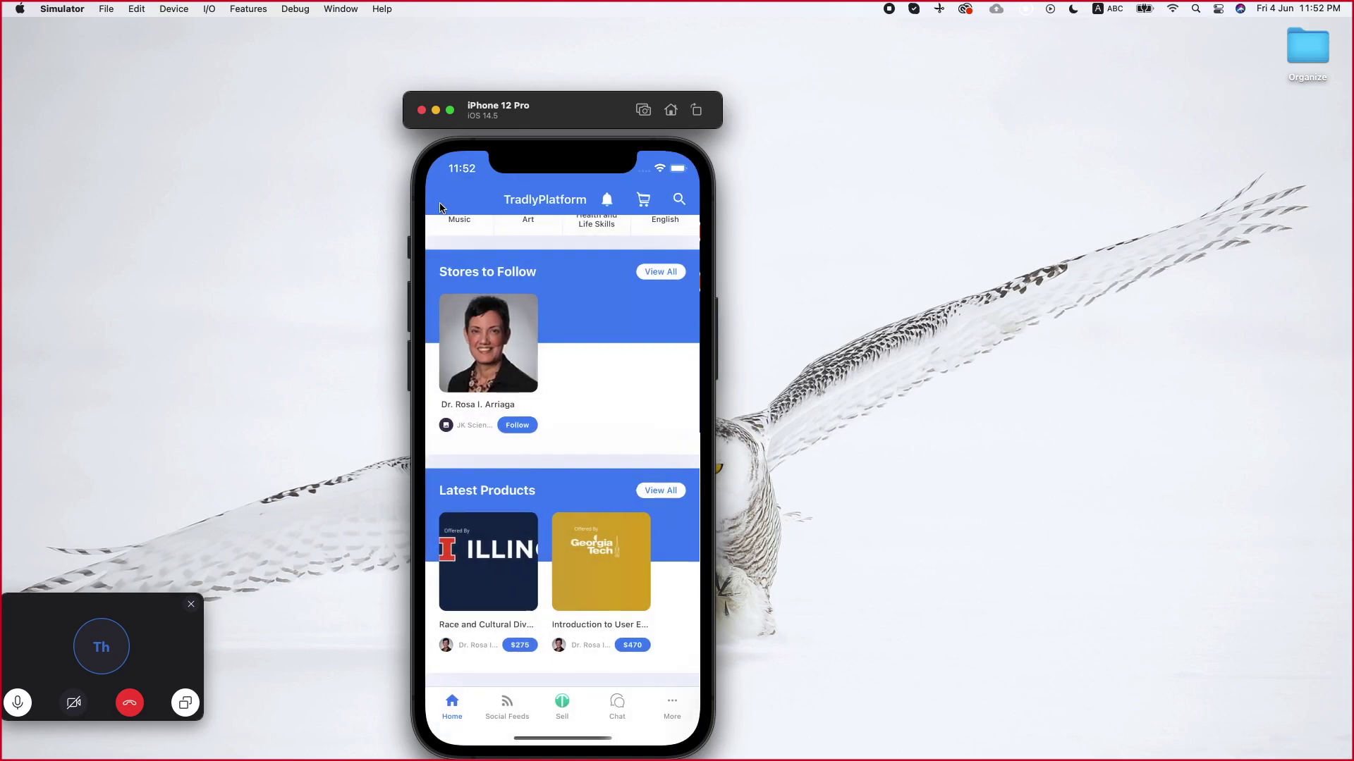
Log out of the current account from the More menu and bring up the sign-in screen
{"action": "left_click", "coordinate": [673, 702]}
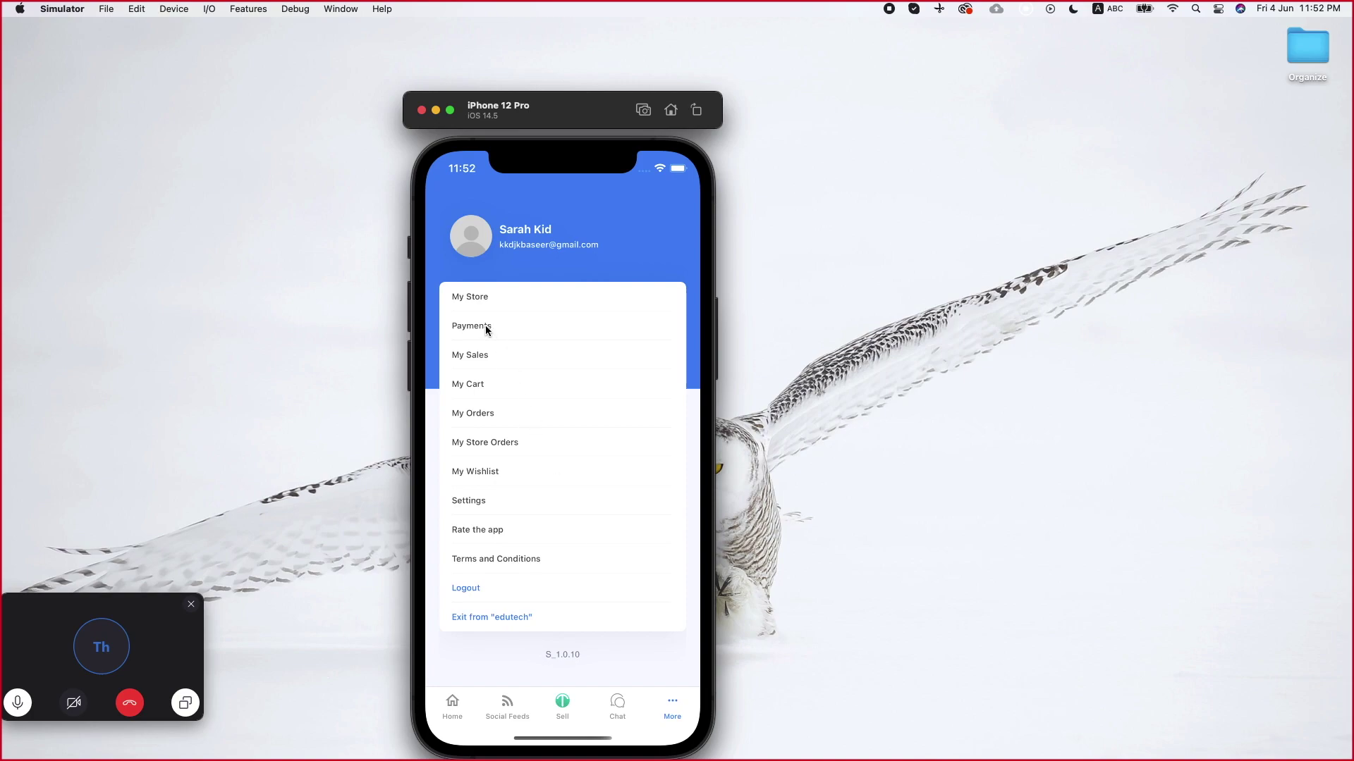
{"action": "left_click", "coordinate": [486, 329]}
{"action": "left_click", "coordinate": [480, 595]}
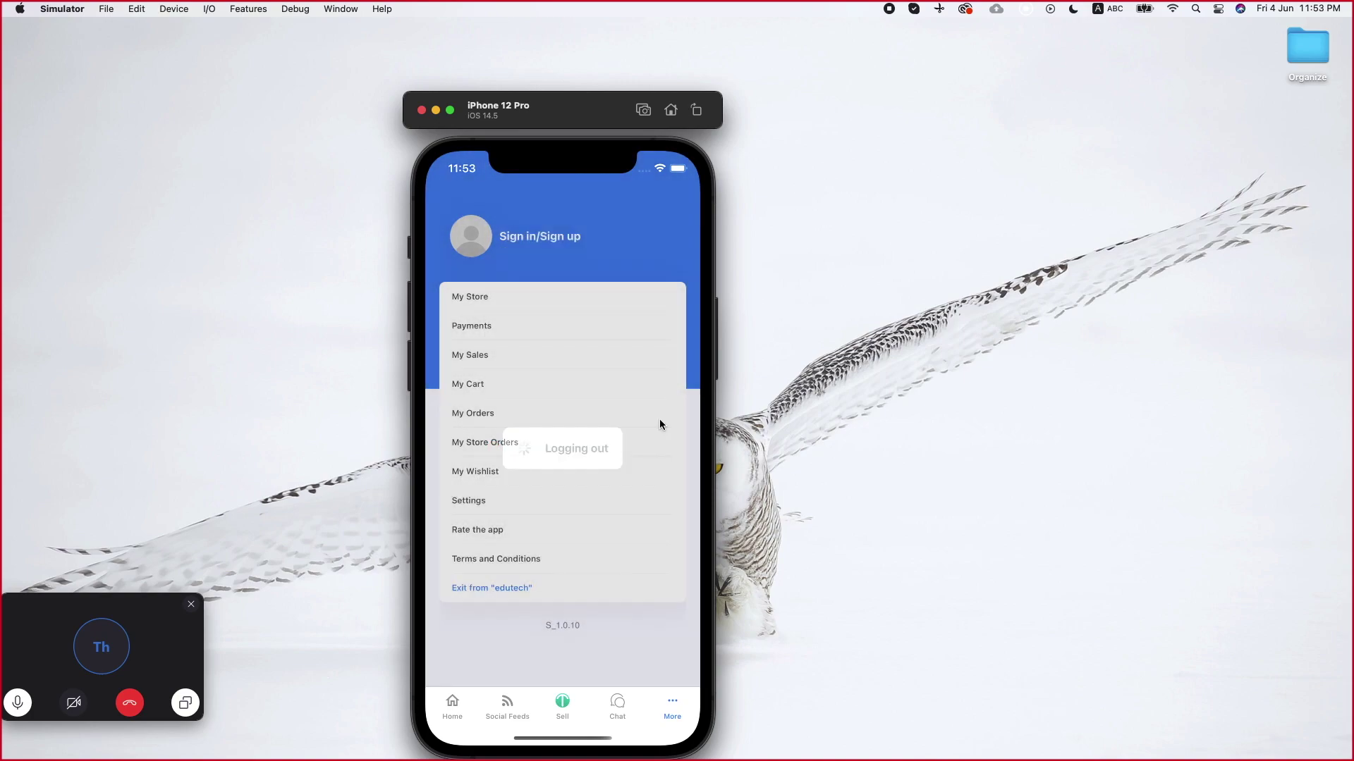
{"action": "left_click", "coordinate": [530, 237]}
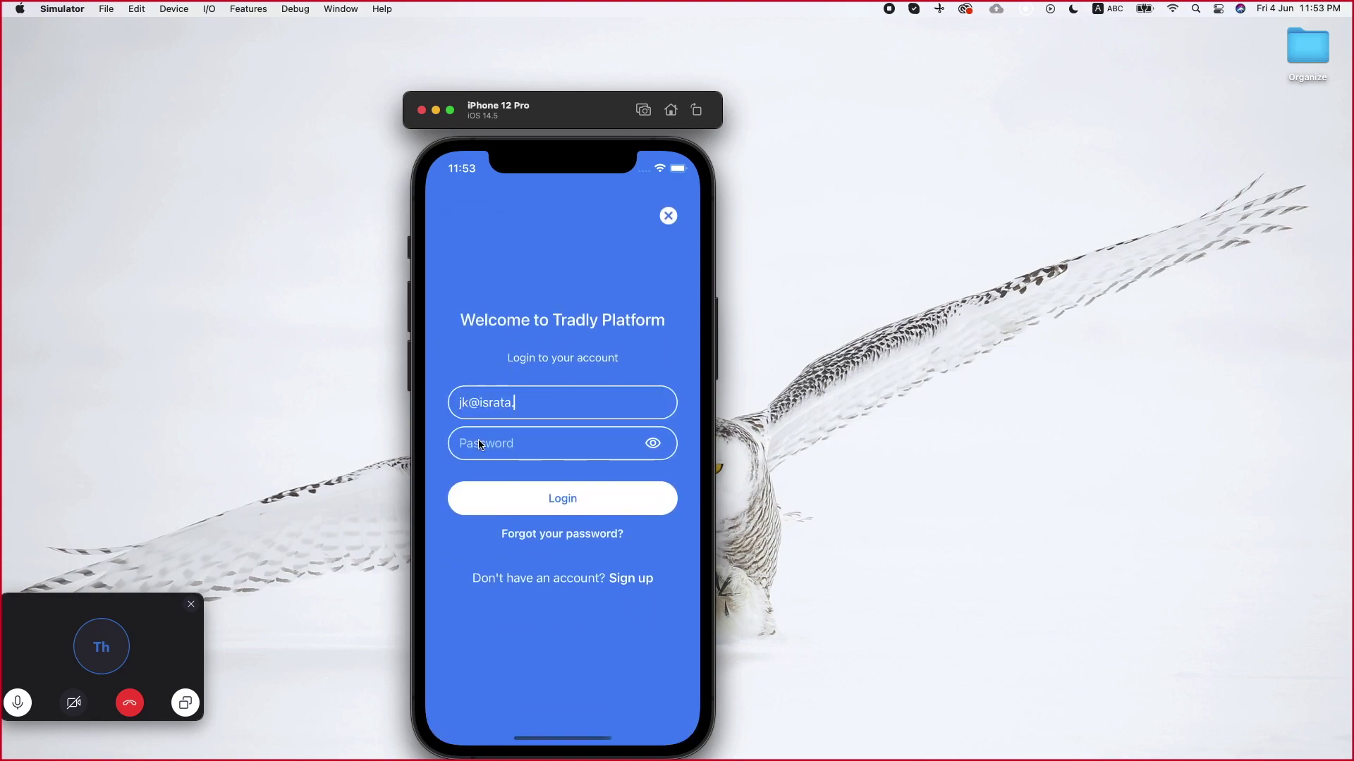
Sign in with the store owner's email and password, open Payments, and save the admin Stripe configuration
{"action": "left_click", "coordinate": [504, 512]}
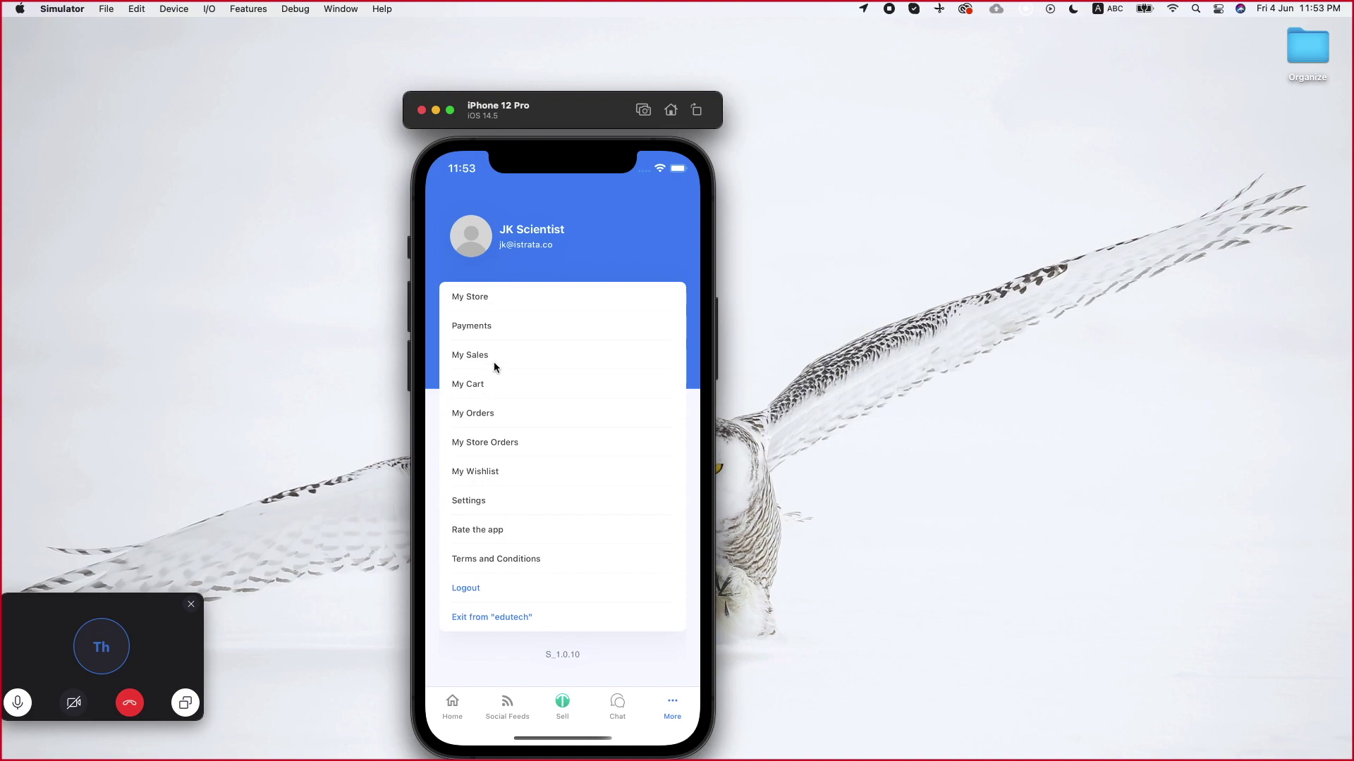
{"action": "left_click", "coordinate": [485, 325]}
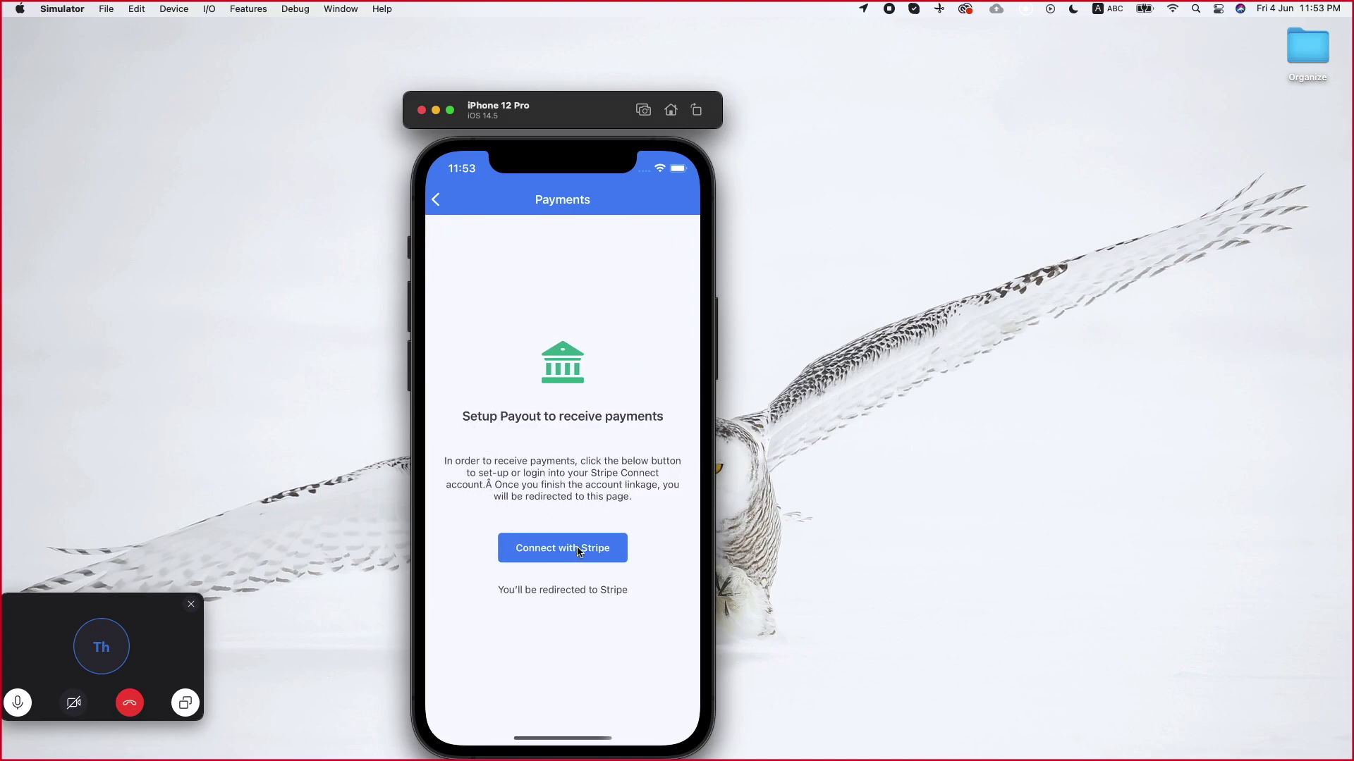
{"action": "key", "text": "ctrl+Right"}
{"action": "left_click", "coordinate": [1284, 130]}
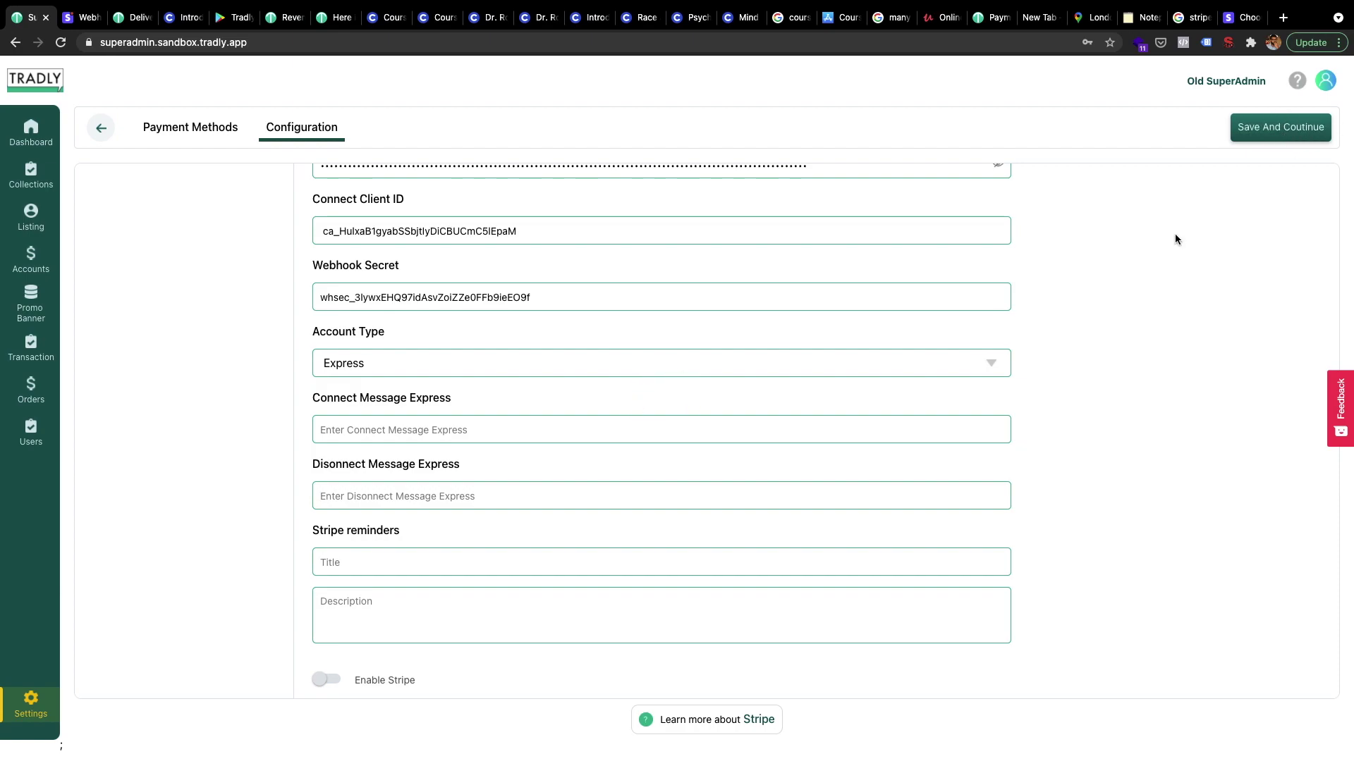
Enter 'Lorem opsum' as the Connect Message Express
{"action": "scroll", "coordinate": [828, 475], "scroll_direction": "down", "scroll_amount": 1}
{"action": "left_click", "coordinate": [398, 392]}
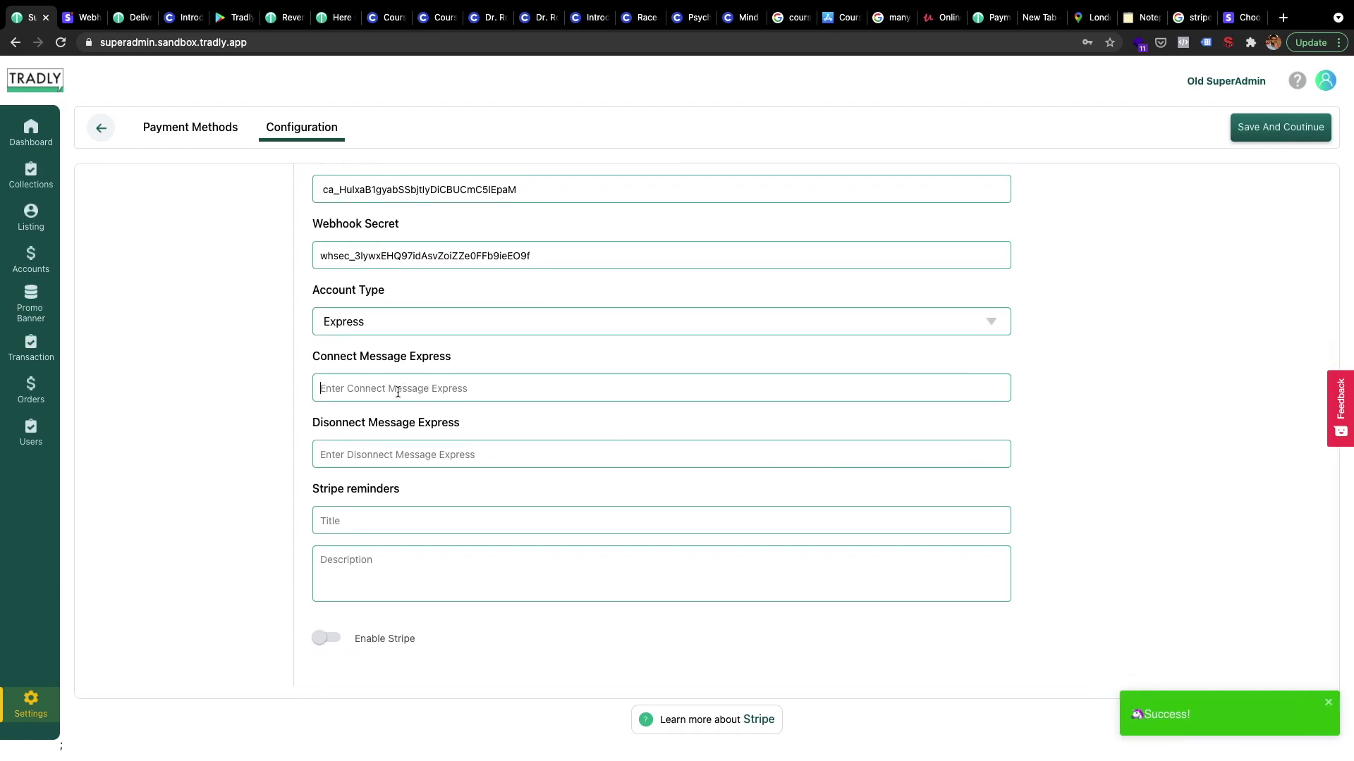
{"action": "key", "text": "ctrl+Left"}
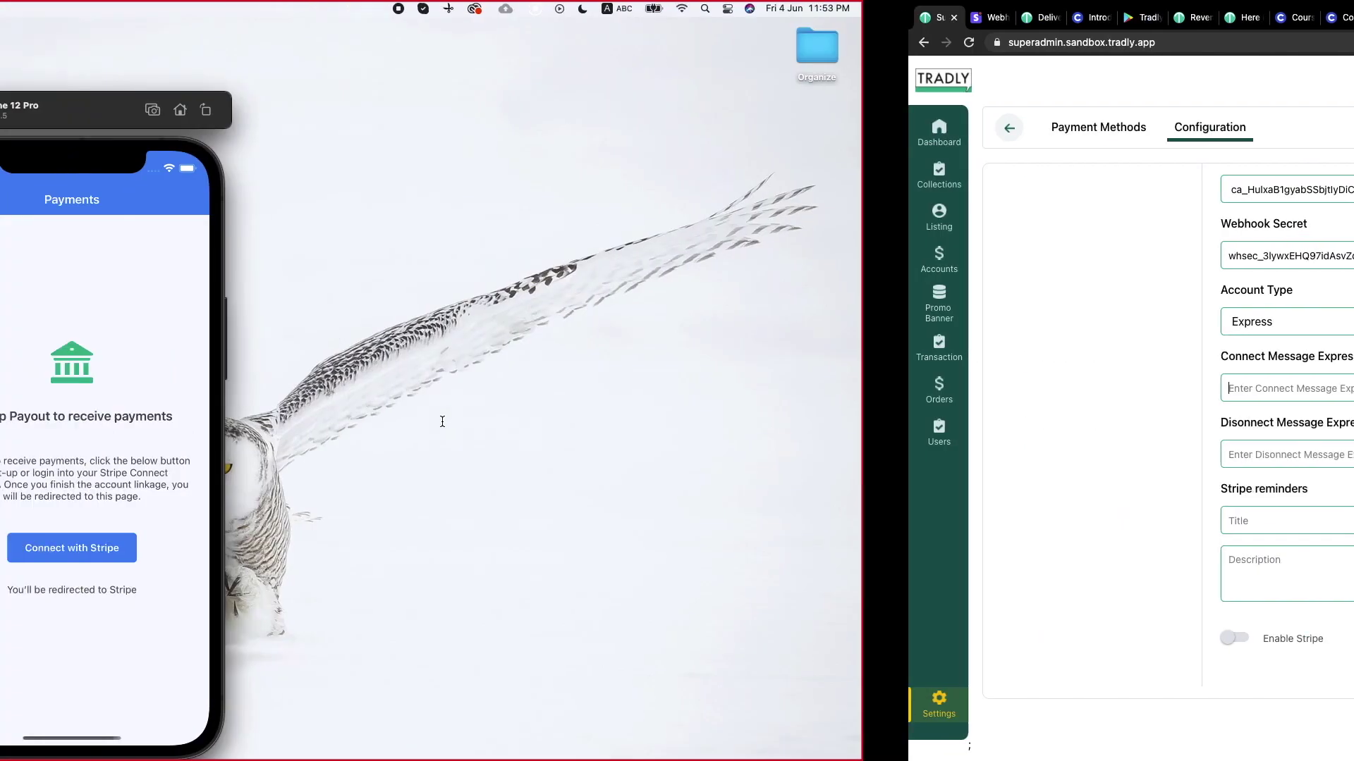
{"action": "key", "text": "ctrl+Right"}
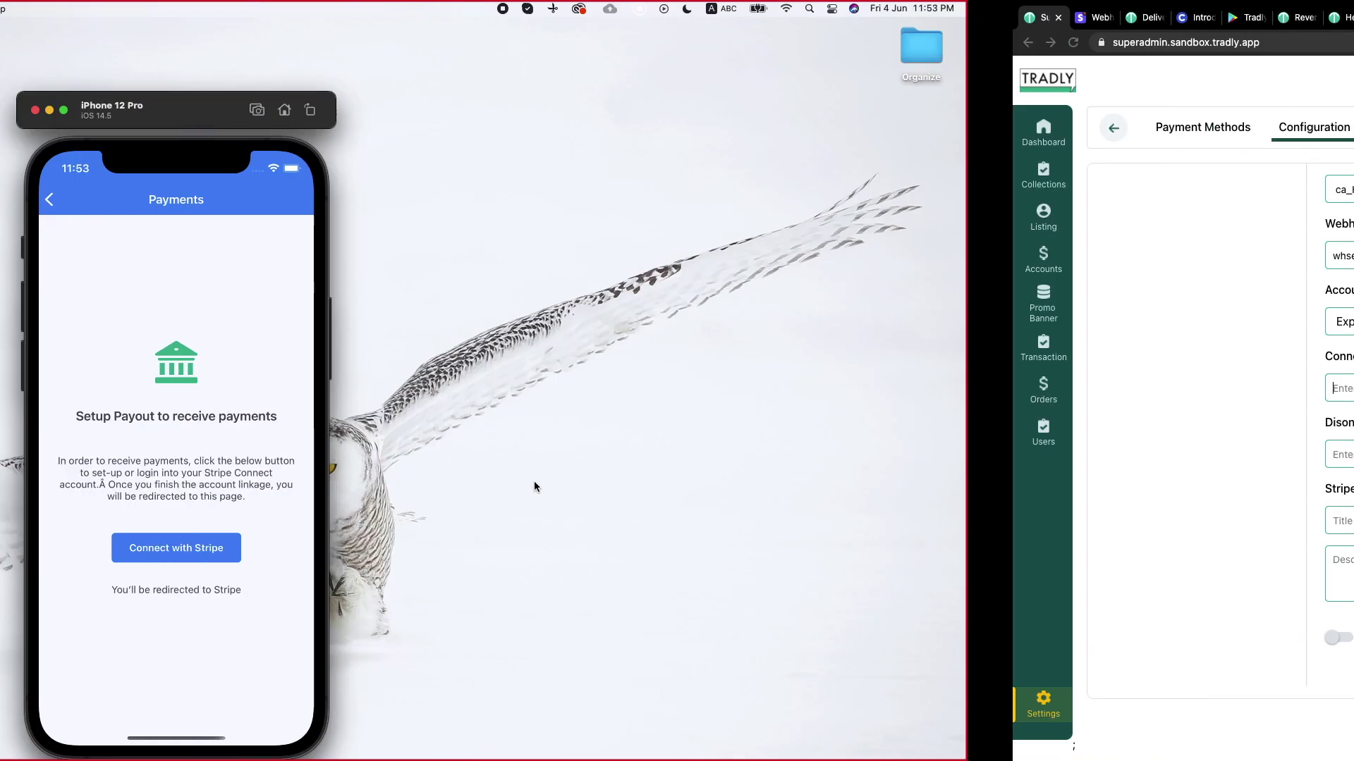
{"action": "type", "text": "Lorem opsum"}
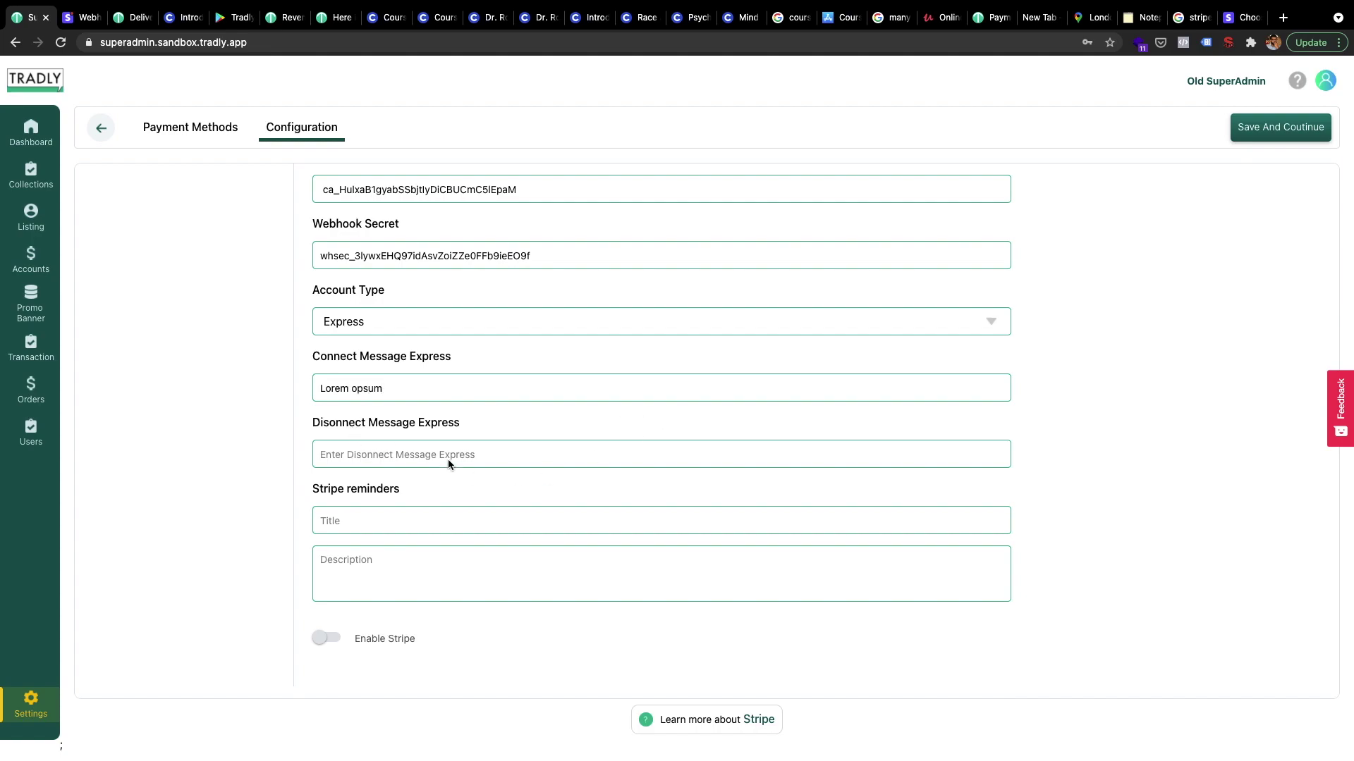
Set Disconnect Message Express to 'Lorem opsum Disconnect' by copying the connect text, then save
{"action": "key", "text": "ctrl+a"}
{"action": "key", "text": "ctrl+c"}
{"action": "left_click", "coordinate": [435, 451]}
{"action": "key", "text": "ctrl+v"}
{"action": "type", "text": "Disconnect"}
{"action": "left_click", "coordinate": [1255, 134]}
{"action": "key", "text": "ctrl+Left"}
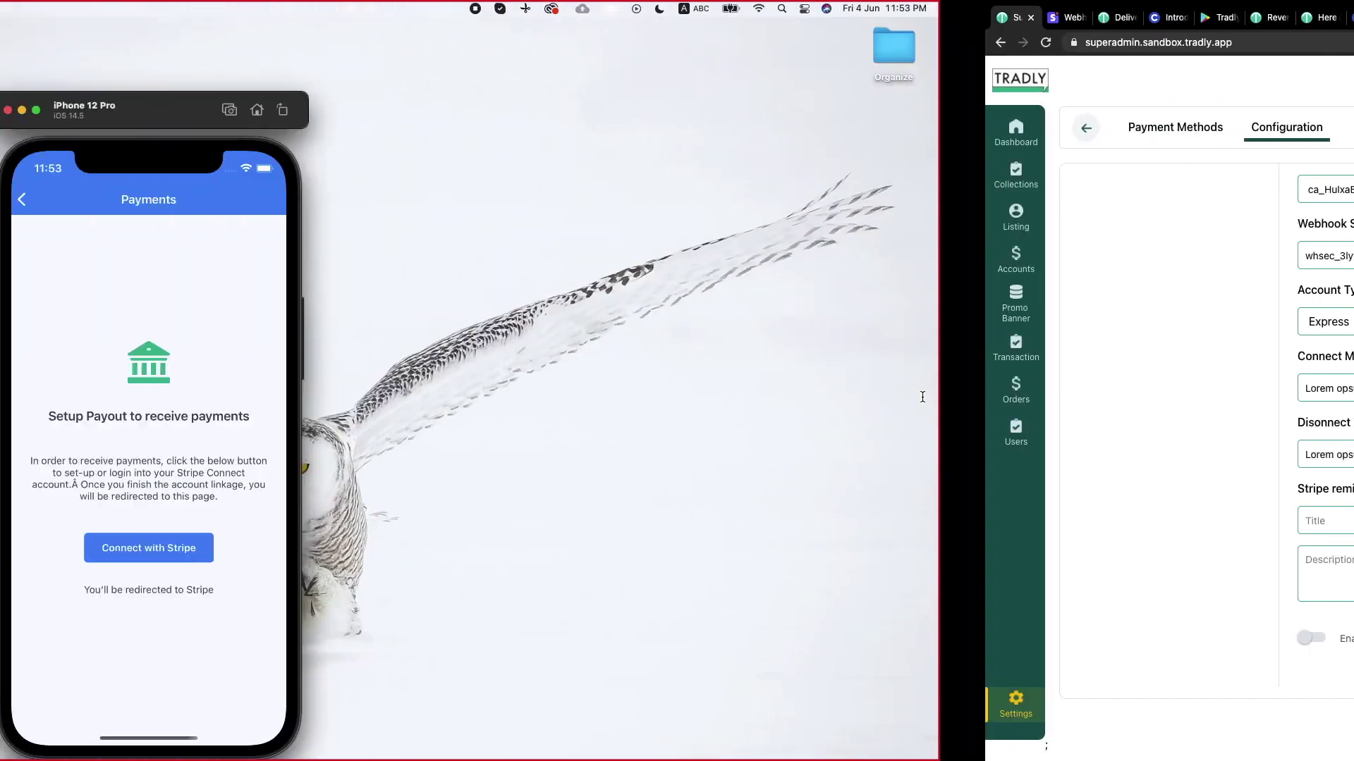
{"action": "left_click", "coordinate": [434, 201]}
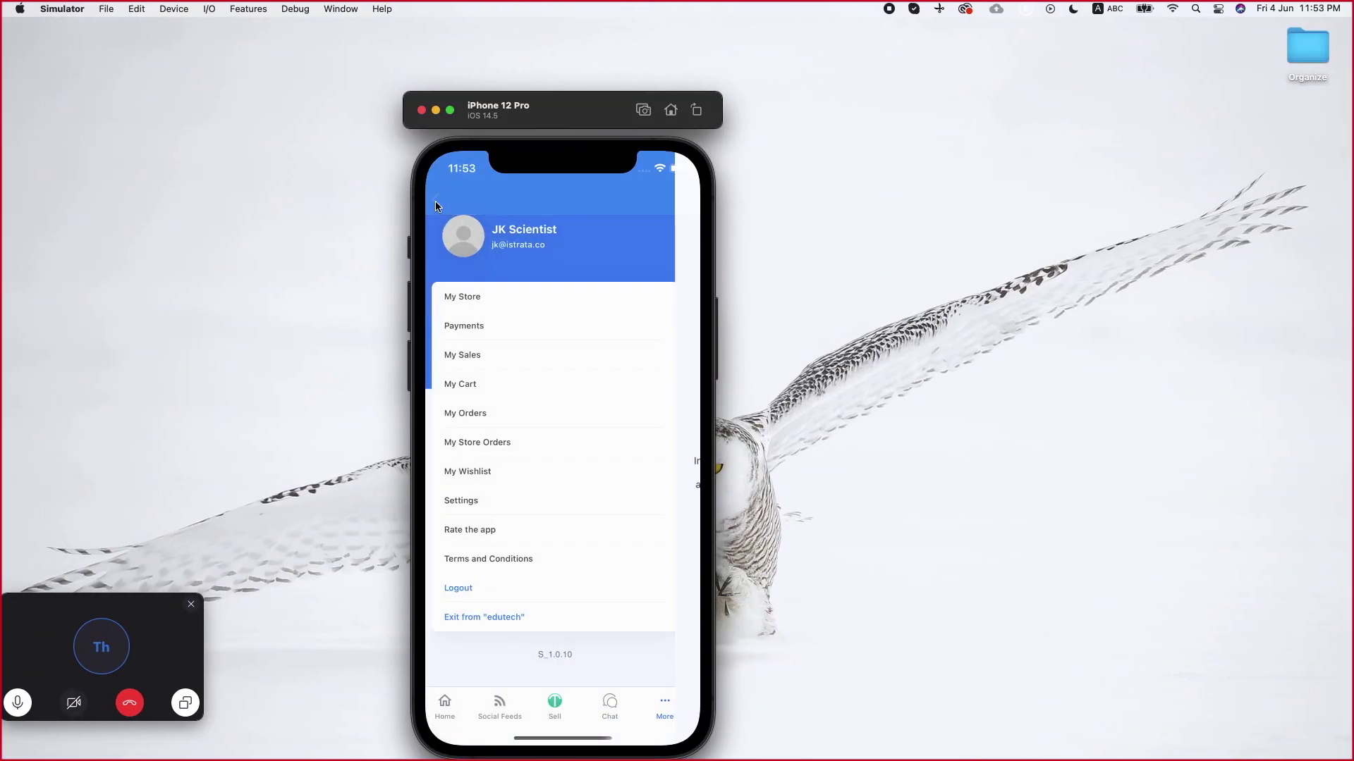
{"action": "left_click", "coordinate": [491, 329]}
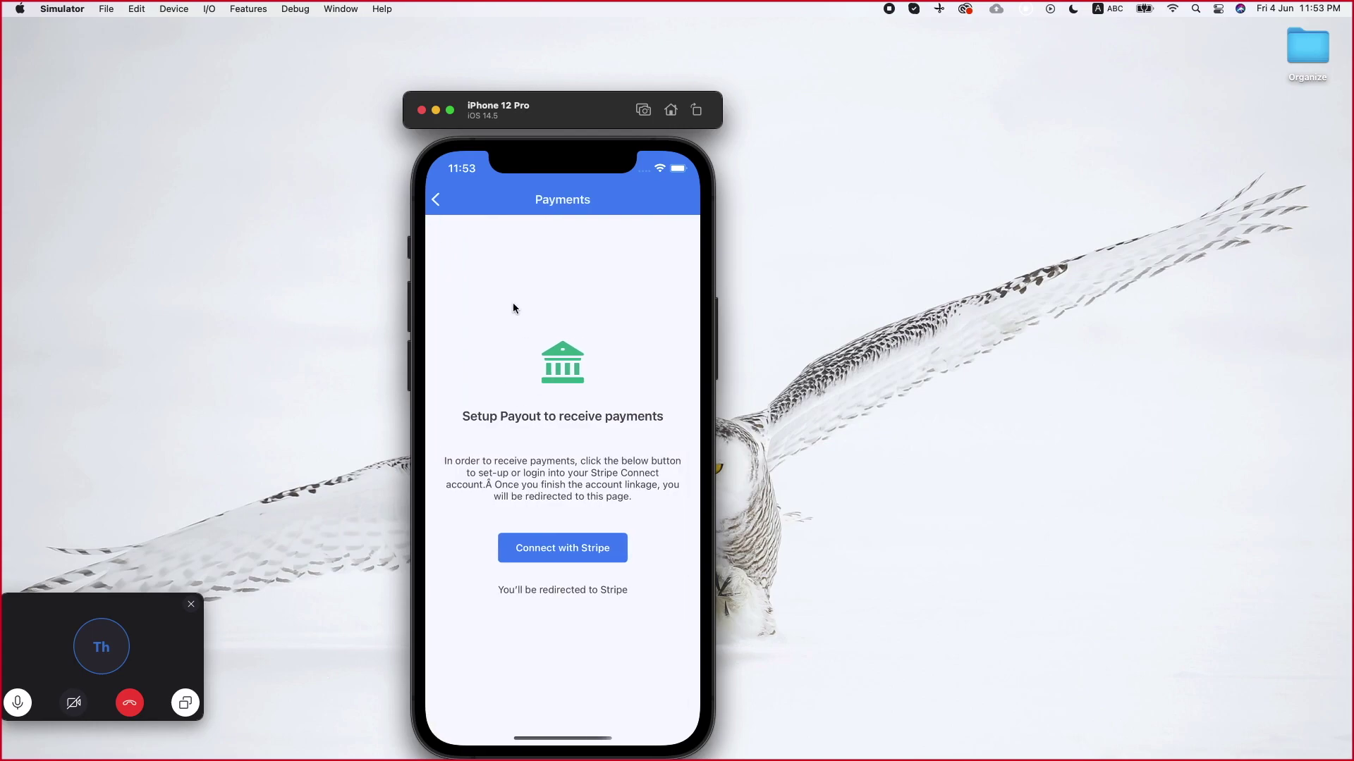
{"action": "left_click", "coordinate": [431, 198]}
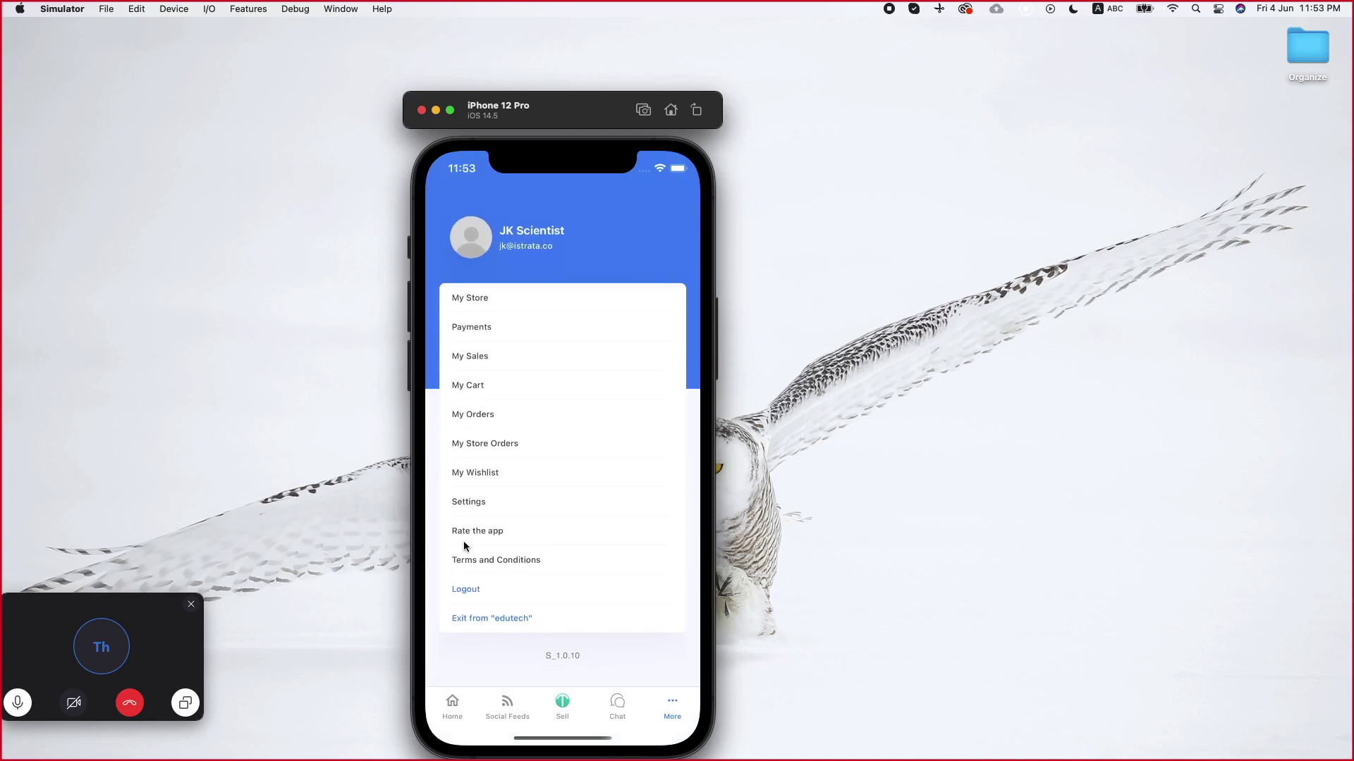
{"action": "left_click", "coordinate": [495, 325]}
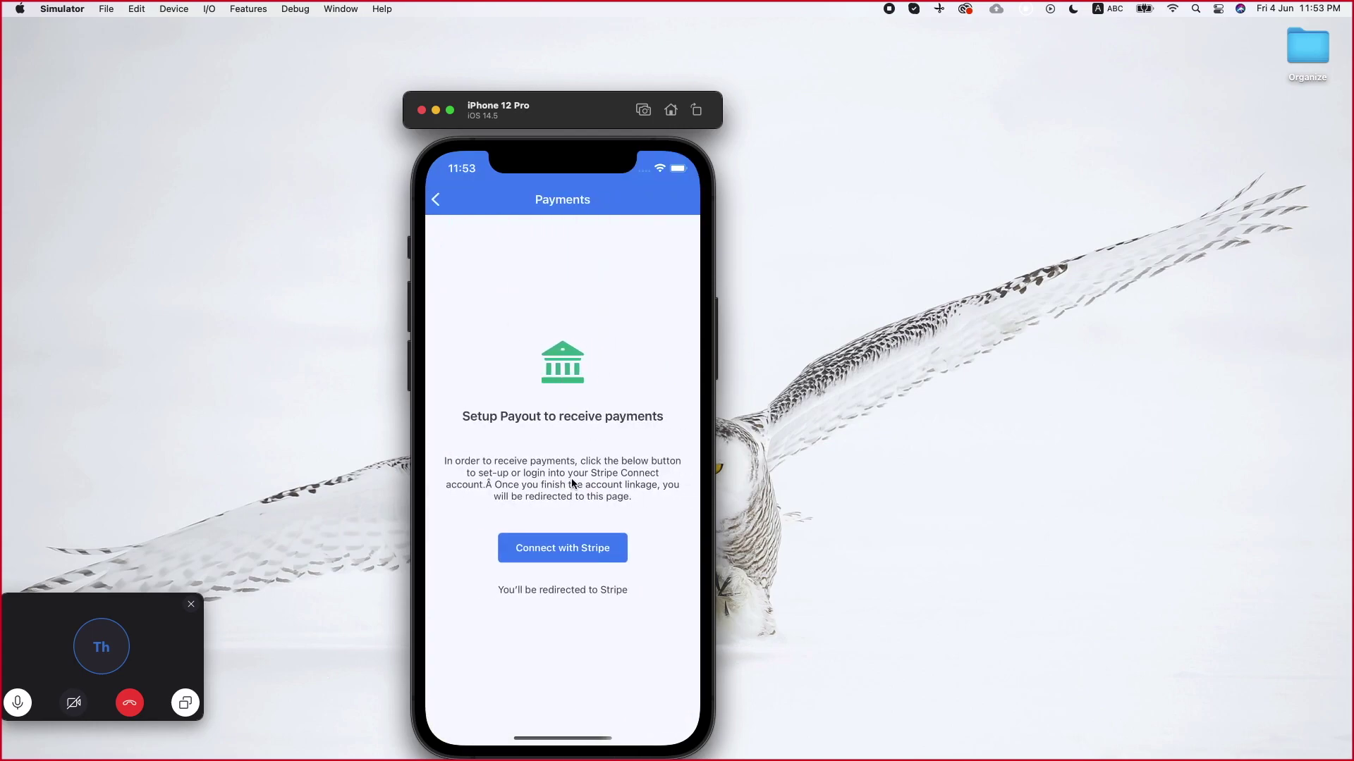
{"action": "left_click", "coordinate": [552, 550]}
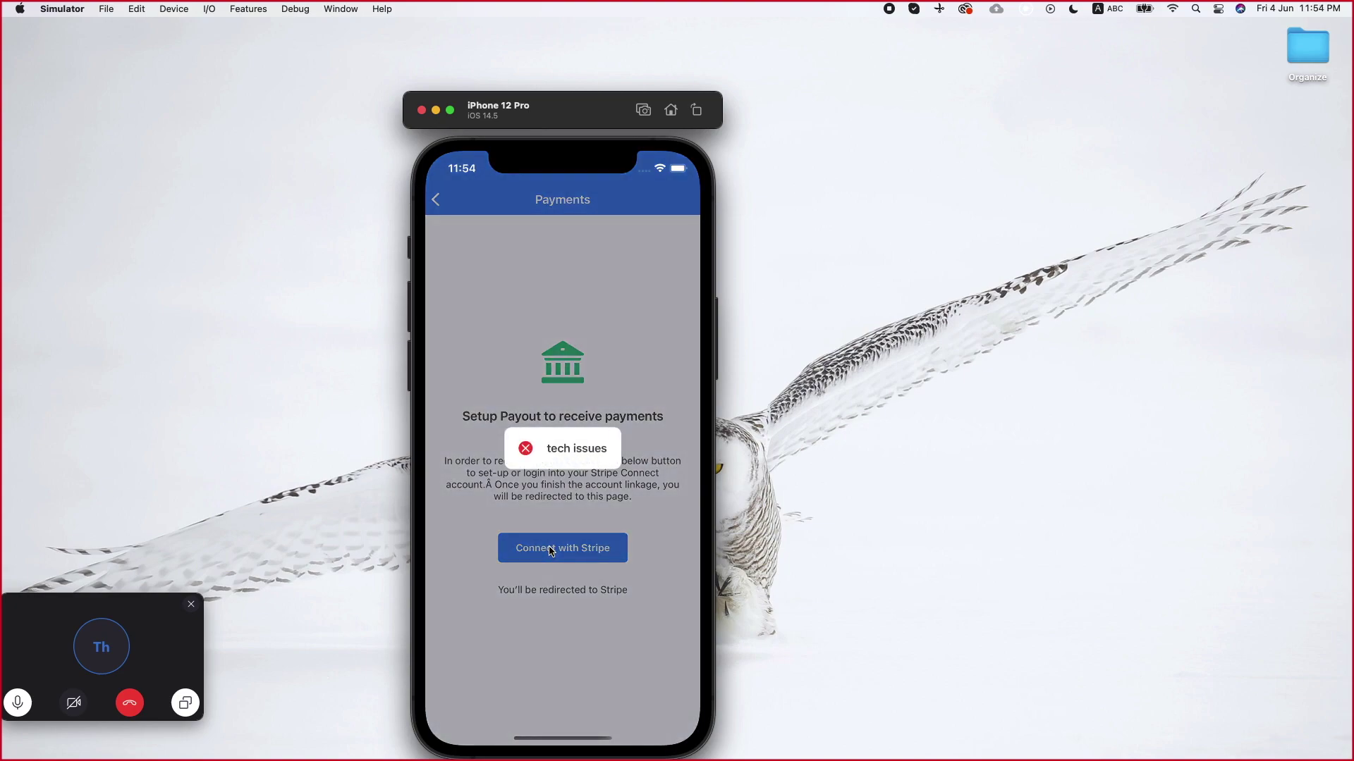
{"action": "key", "text": "ctrl+Right"}
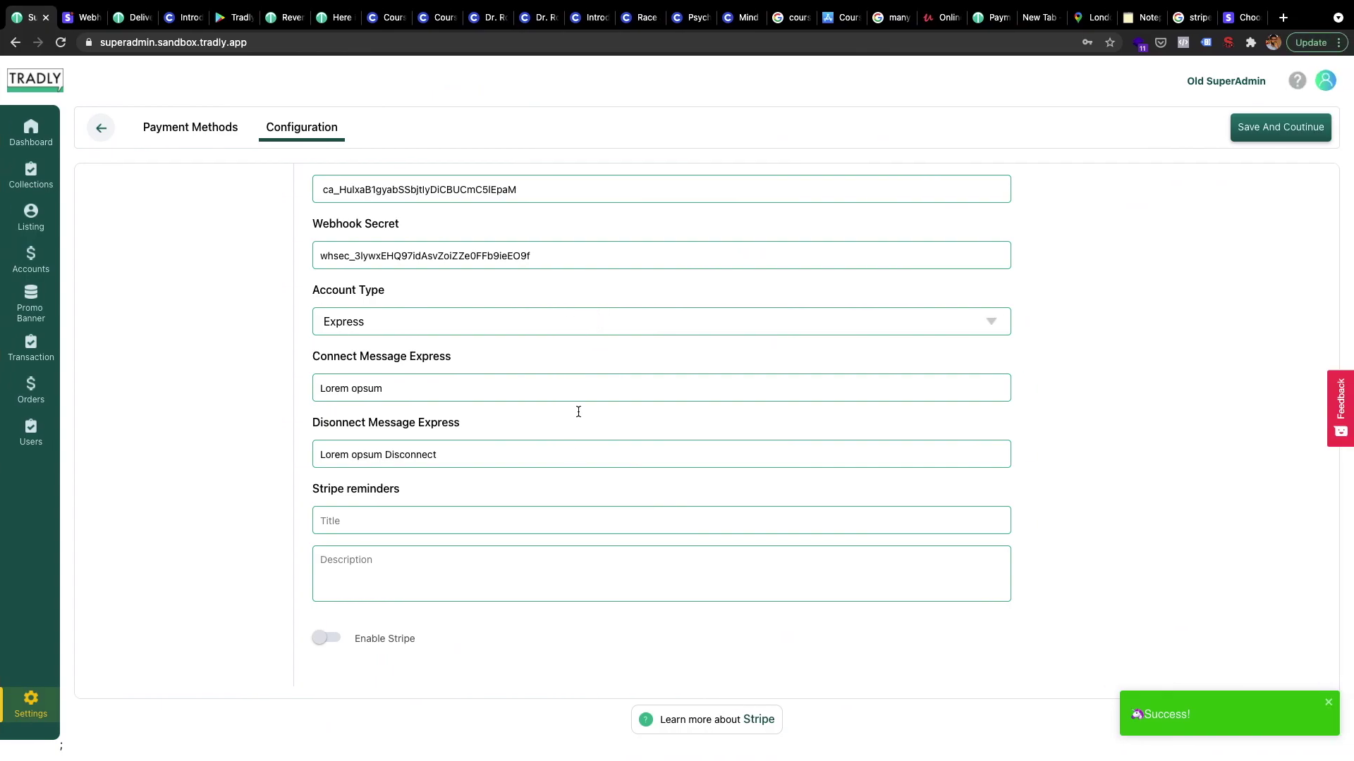
{"action": "scroll", "coordinate": [568, 462], "scroll_direction": "up", "scroll_amount": 5}
{"action": "scroll", "coordinate": [568, 462], "scroll_direction": "down", "scroll_amount": 3}
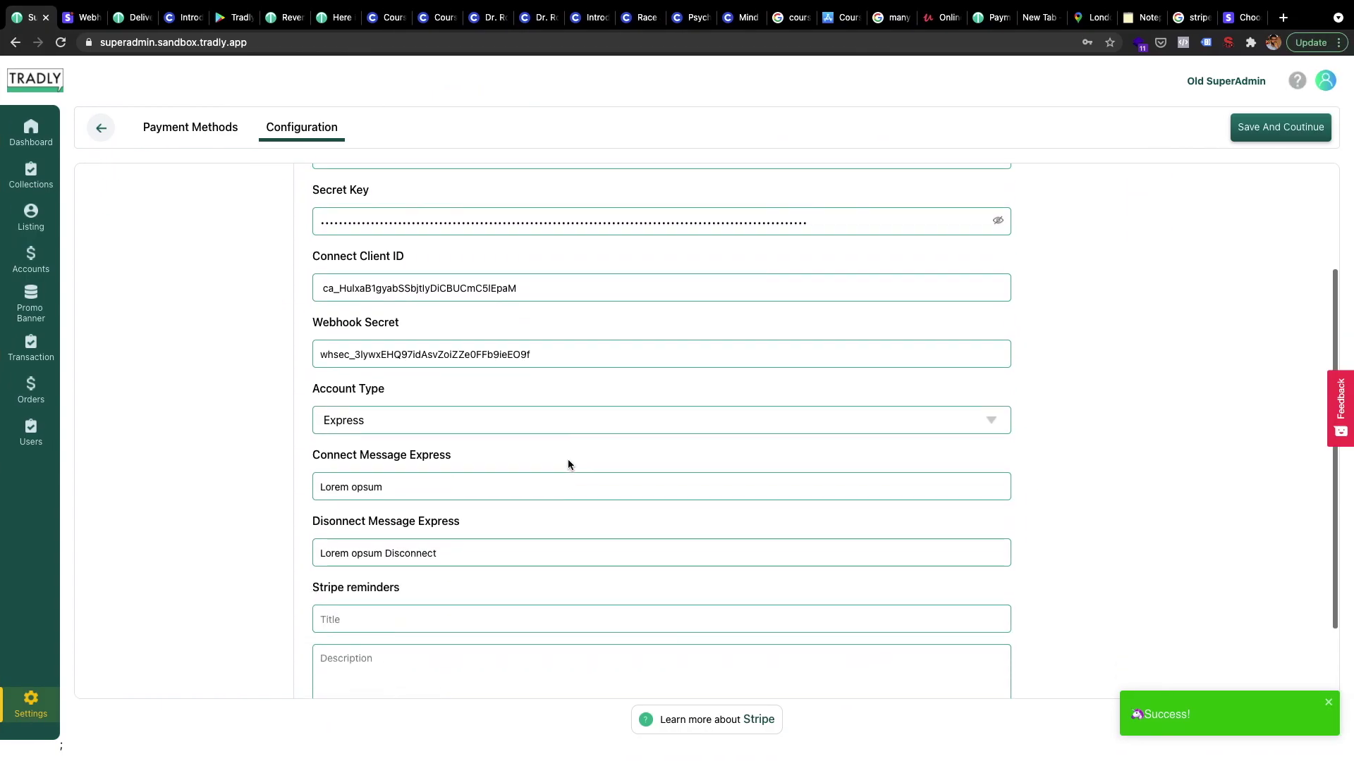
{"action": "key", "text": "ctrl+Left"}
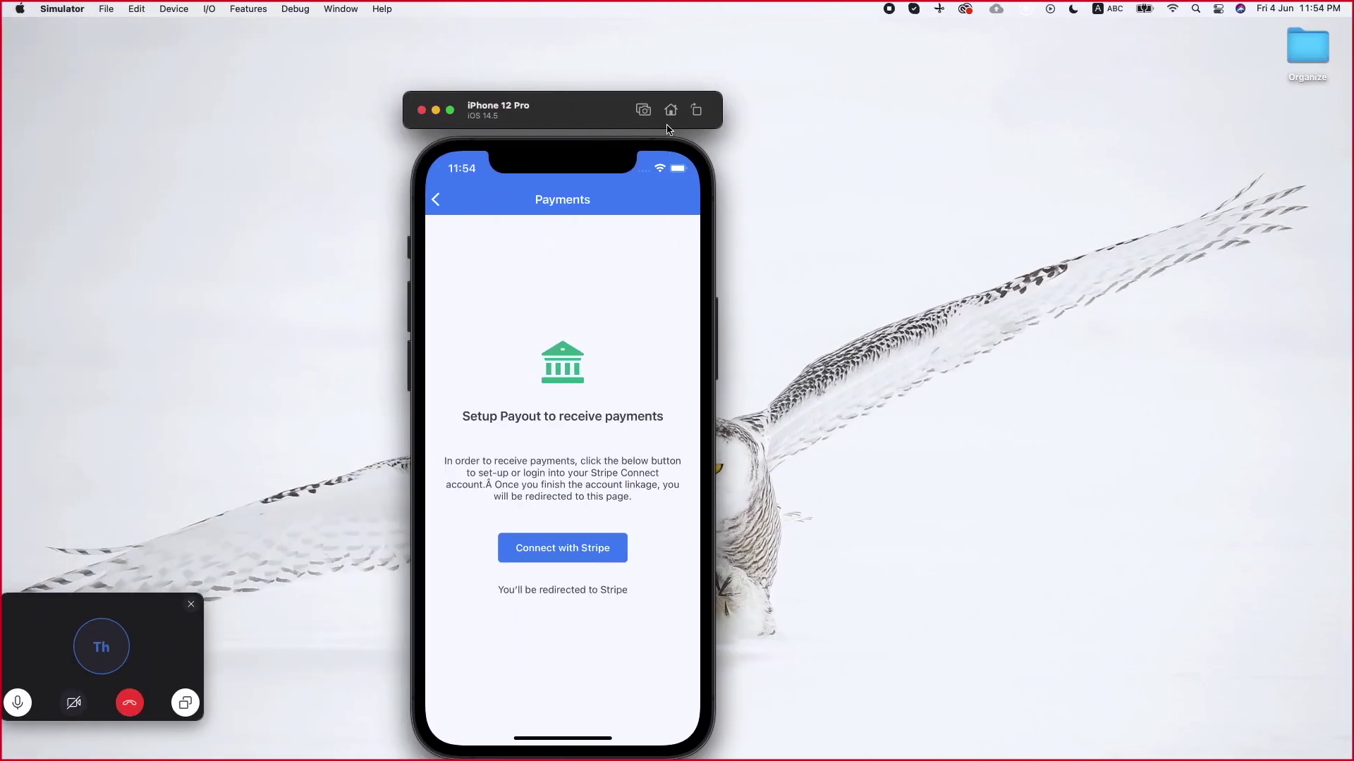
Relaunch Tradly Platform, open More > Payments, and retry Connect with Stripe twice
{"action": "left_click", "coordinate": [671, 110]}
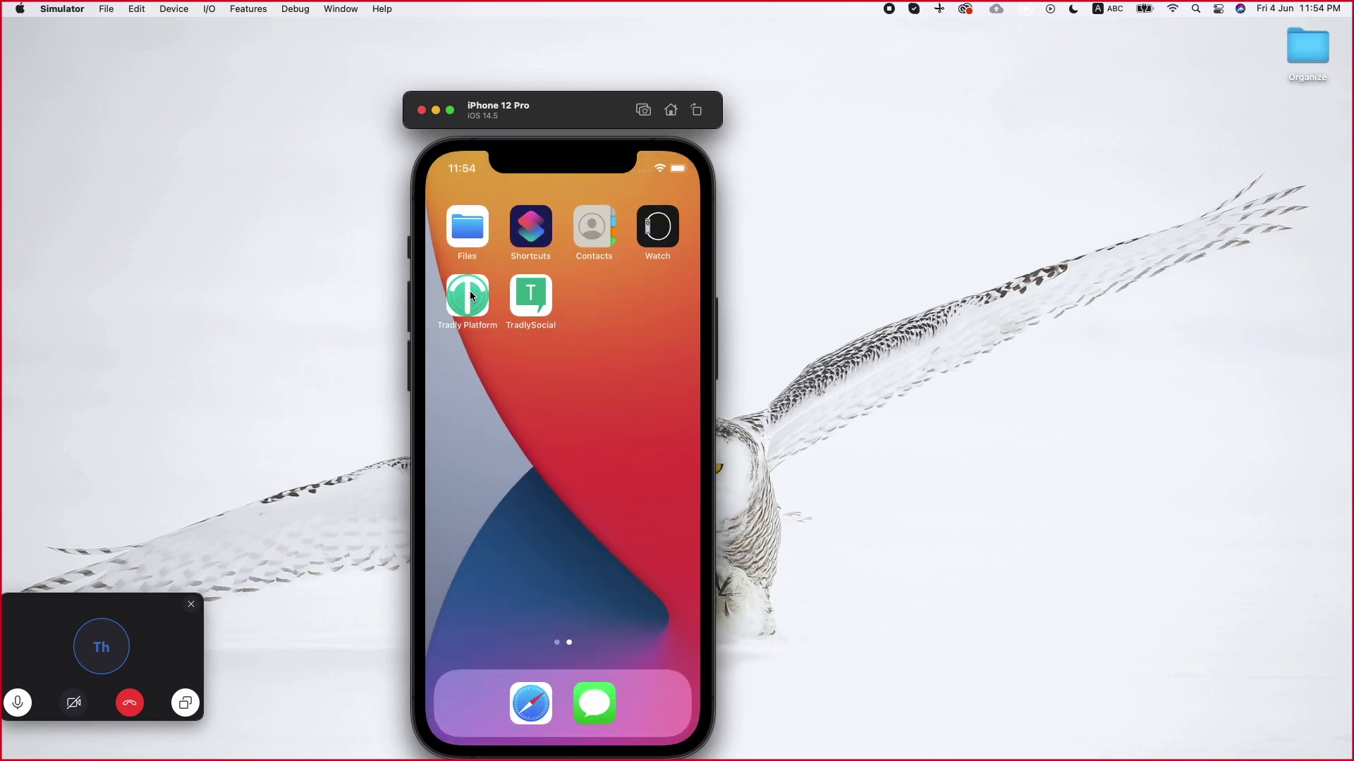
{"action": "left_click", "coordinate": [469, 294]}
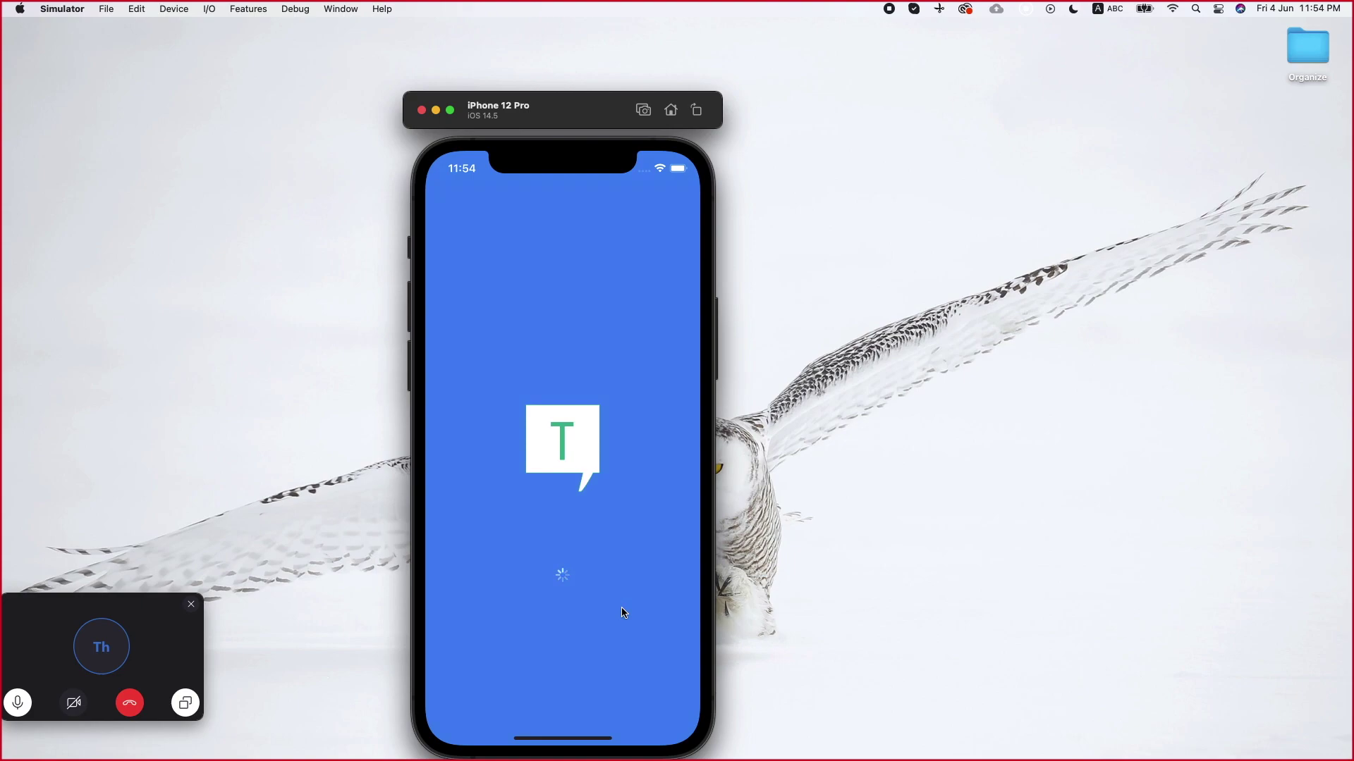
{"action": "left_click", "coordinate": [671, 708]}
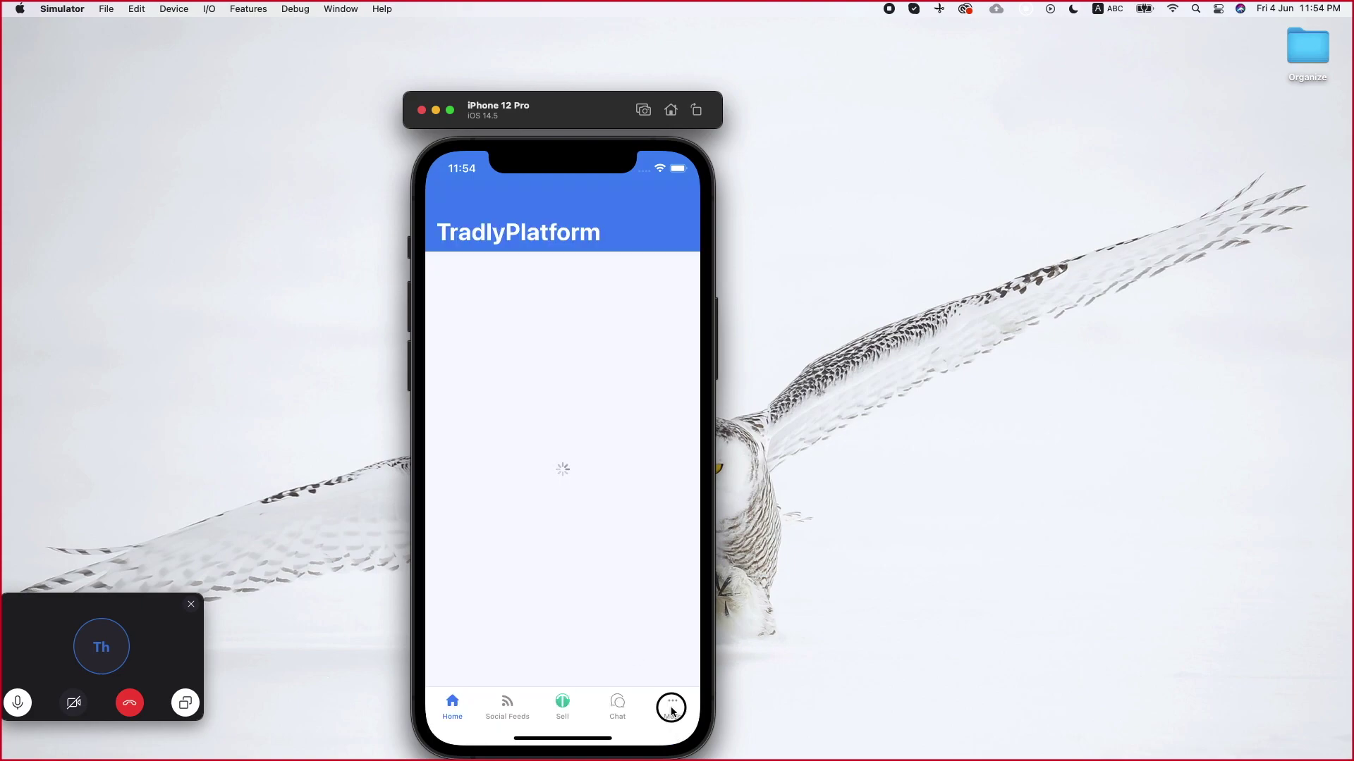
{"action": "left_click", "coordinate": [482, 329]}
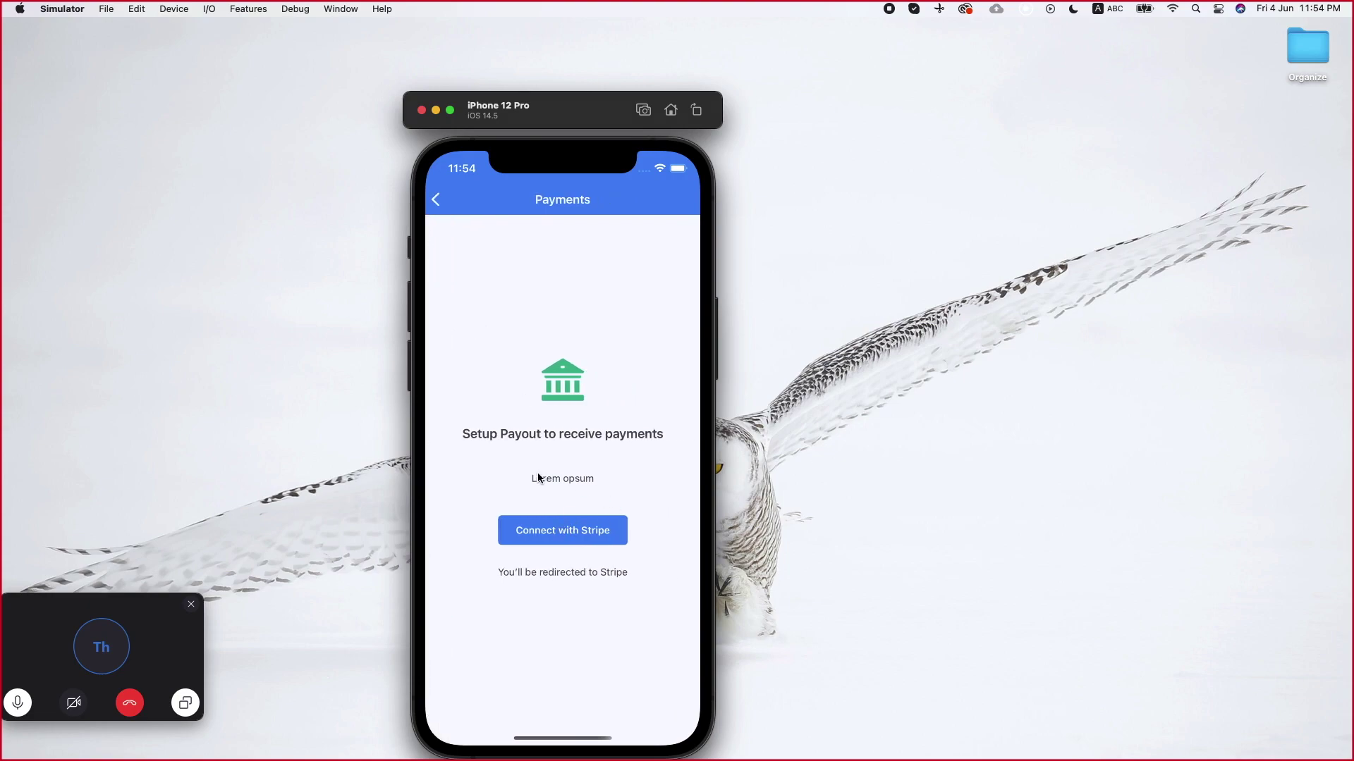
{"action": "left_click", "coordinate": [553, 539]}
{"action": "left_click", "coordinate": [544, 527]}
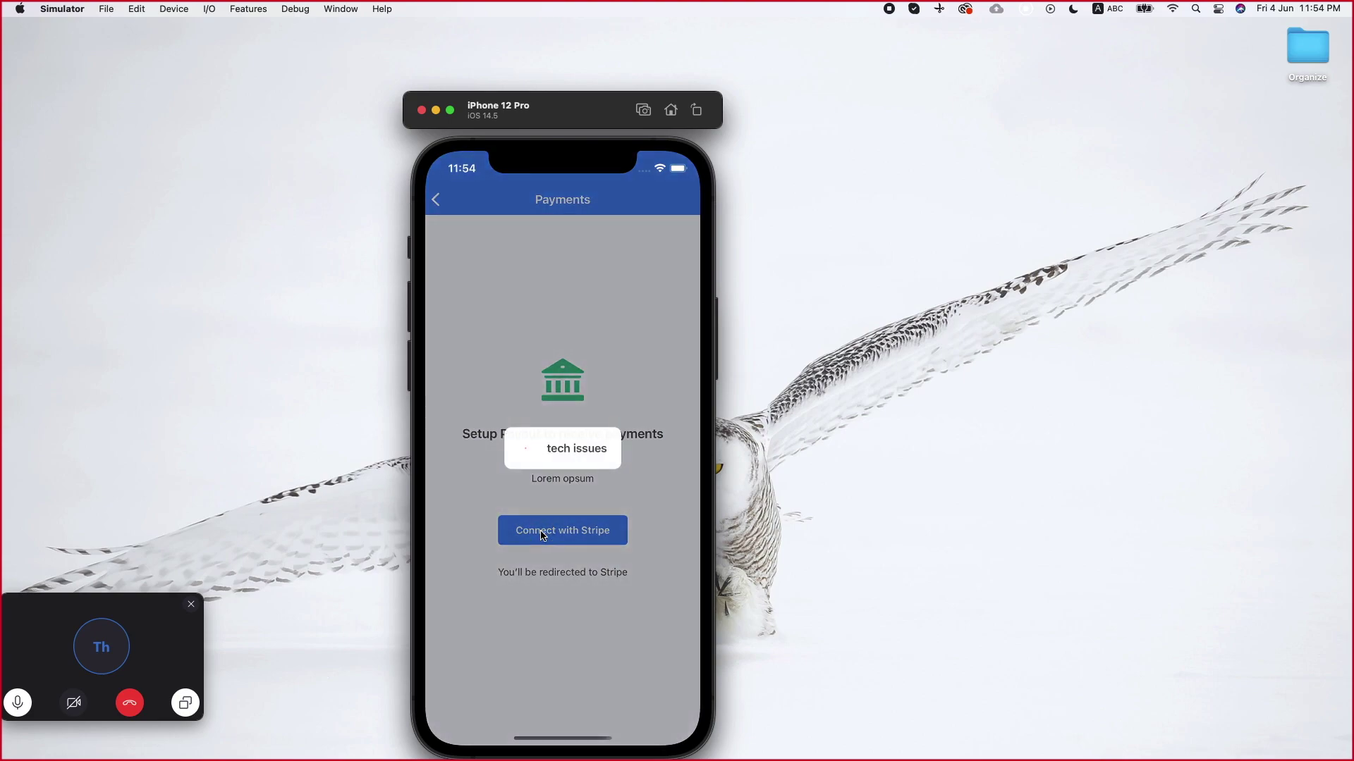
{"action": "key", "text": "ctrl+Right"}
Save the Stripe configuration again, review its fields, and open the Platform Fundamentals article
{"action": "scroll", "coordinate": [668, 428], "scroll_direction": "up", "scroll_amount": 3}
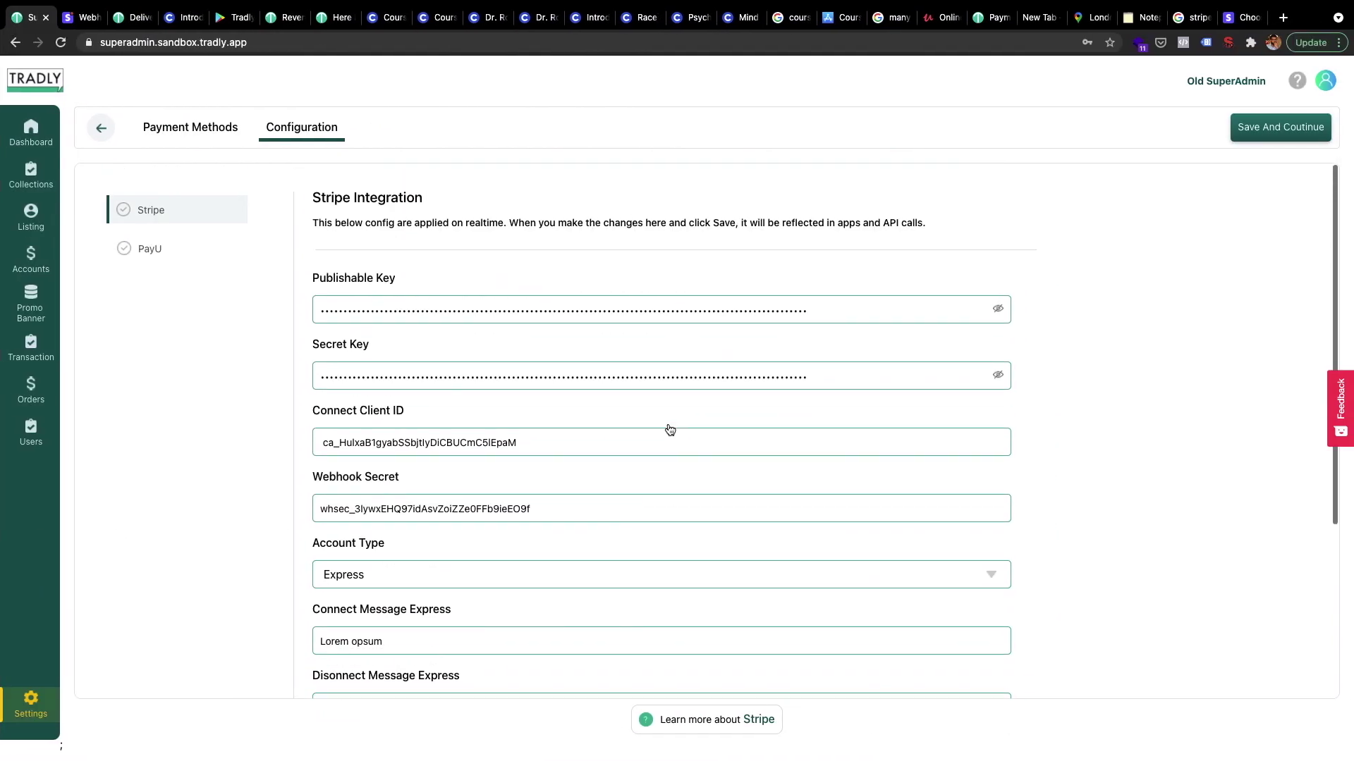
{"action": "left_click", "coordinate": [1286, 134]}
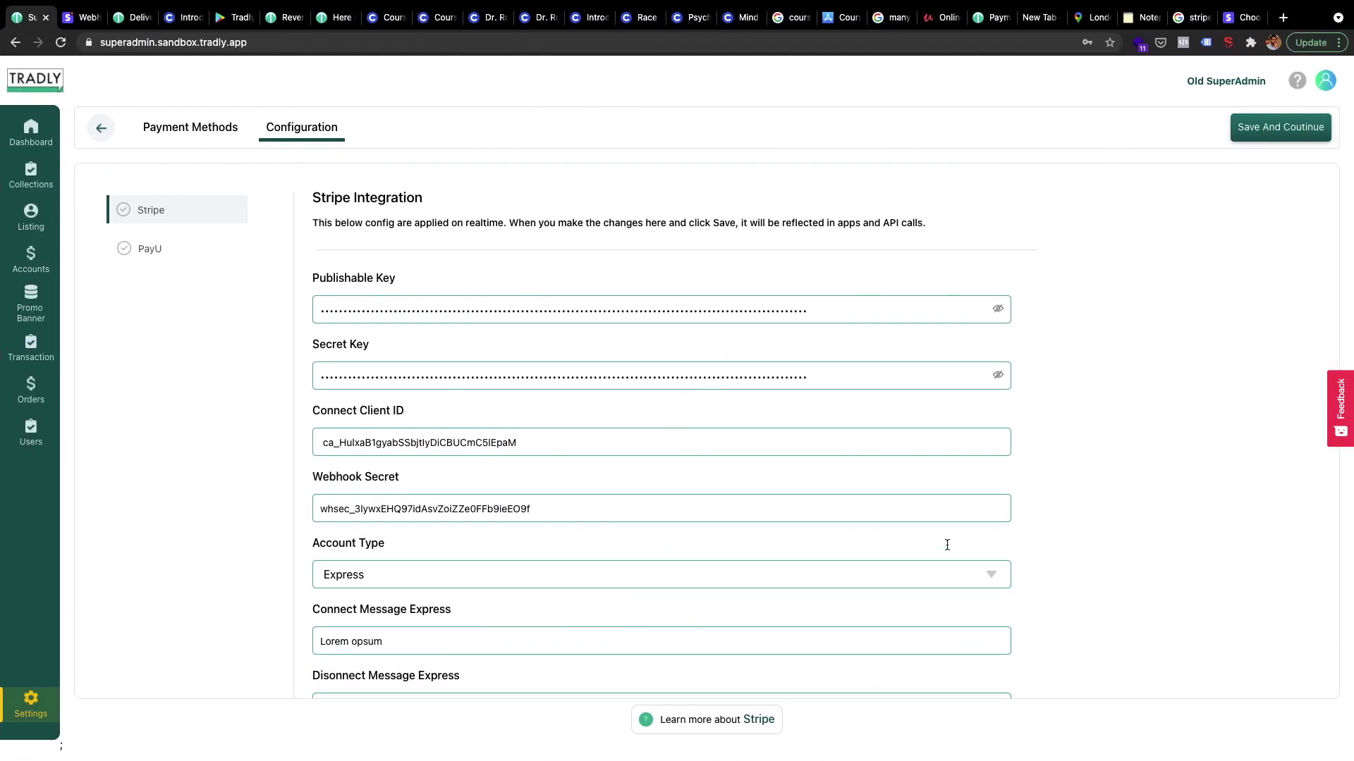
{"action": "scroll", "coordinate": [942, 585], "scroll_direction": "down", "scroll_amount": 5}
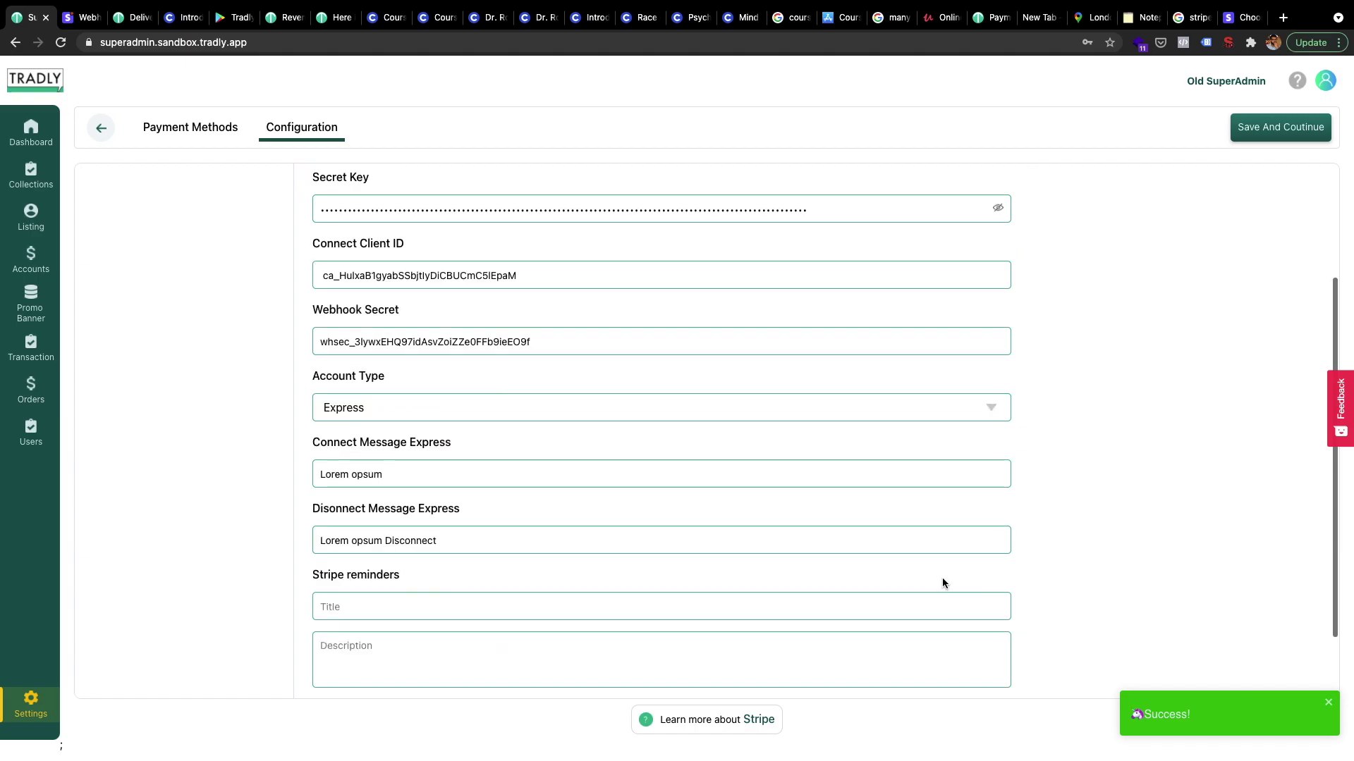
{"action": "scroll", "coordinate": [943, 574], "scroll_direction": "up", "scroll_amount": 5}
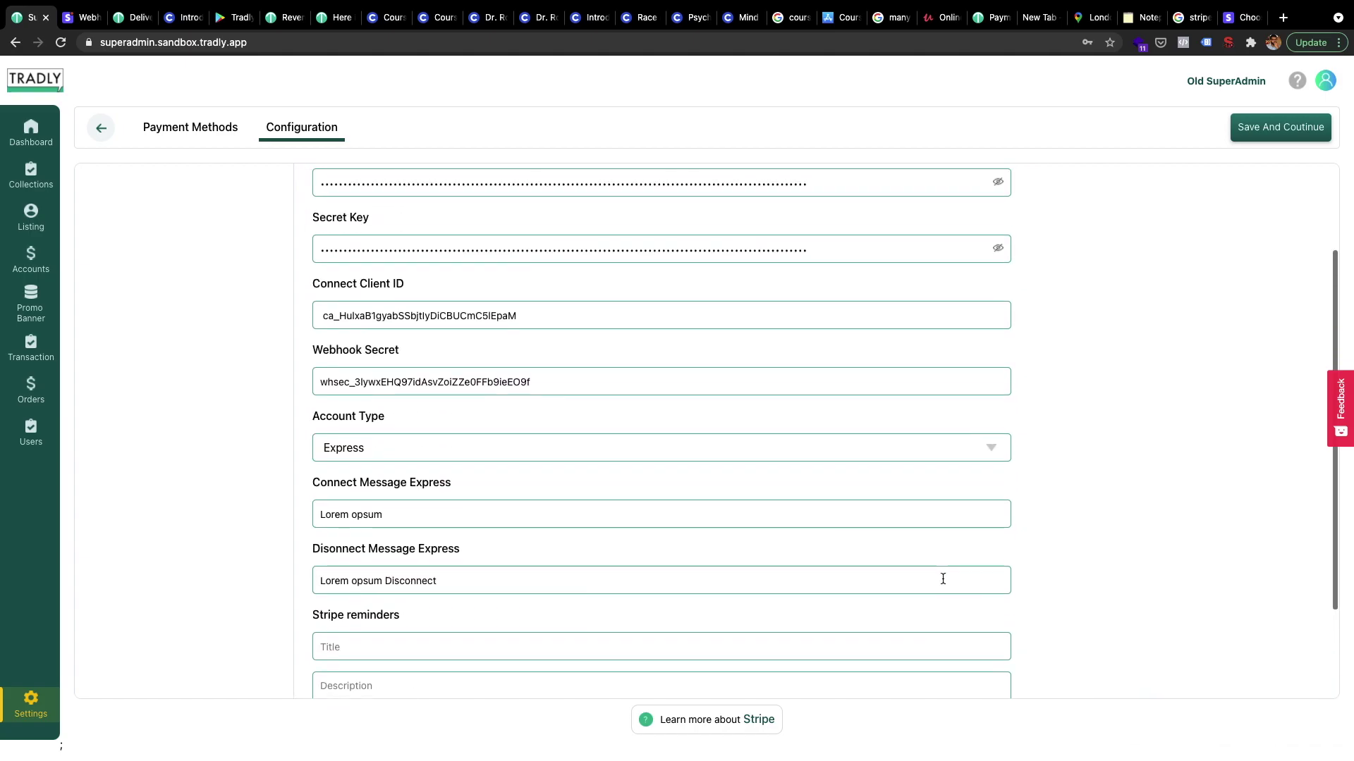
{"action": "scroll", "coordinate": [773, 460], "scroll_direction": "up", "scroll_amount": 2}
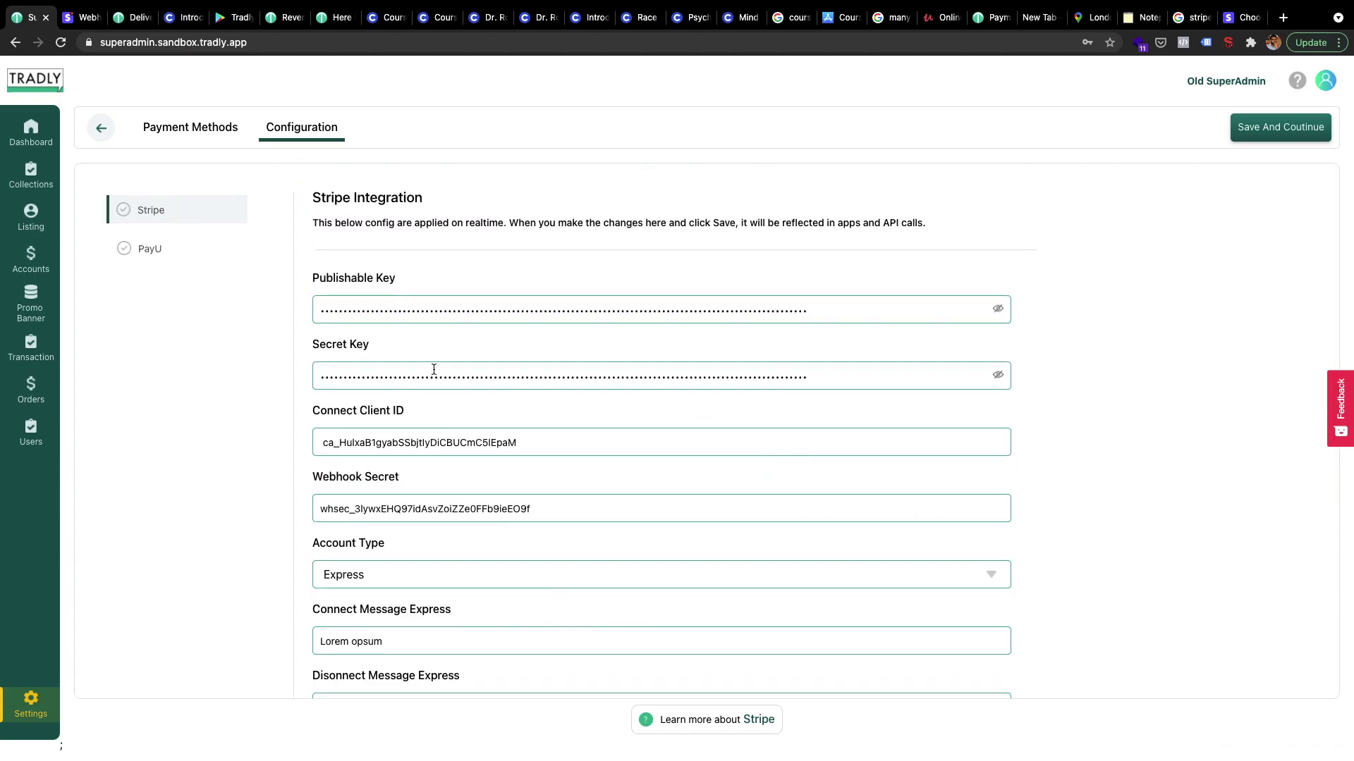
{"action": "scroll", "coordinate": [435, 445], "scroll_direction": "down", "scroll_amount": 5}
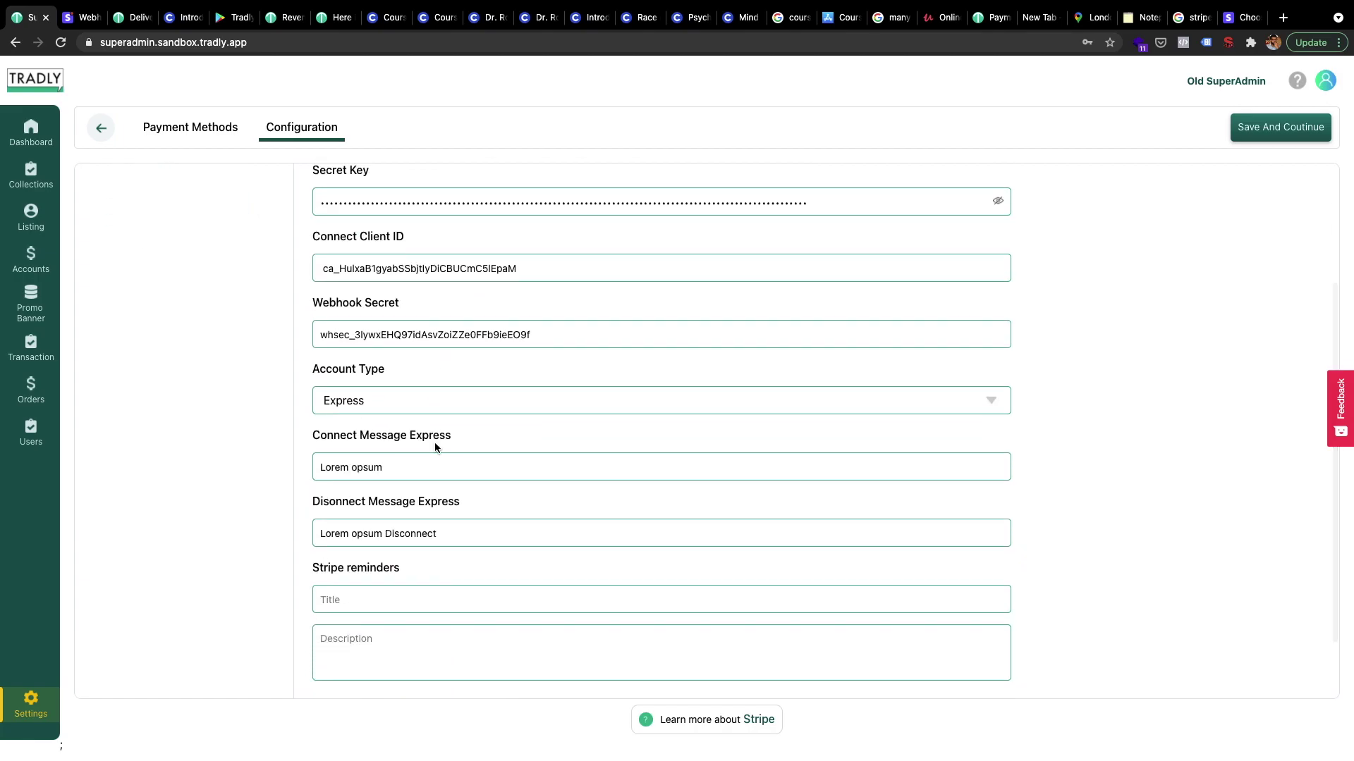
{"action": "scroll", "coordinate": [435, 445], "scroll_direction": "down", "scroll_amount": 1}
{"action": "scroll", "coordinate": [714, 417], "scroll_direction": "up", "scroll_amount": 5}
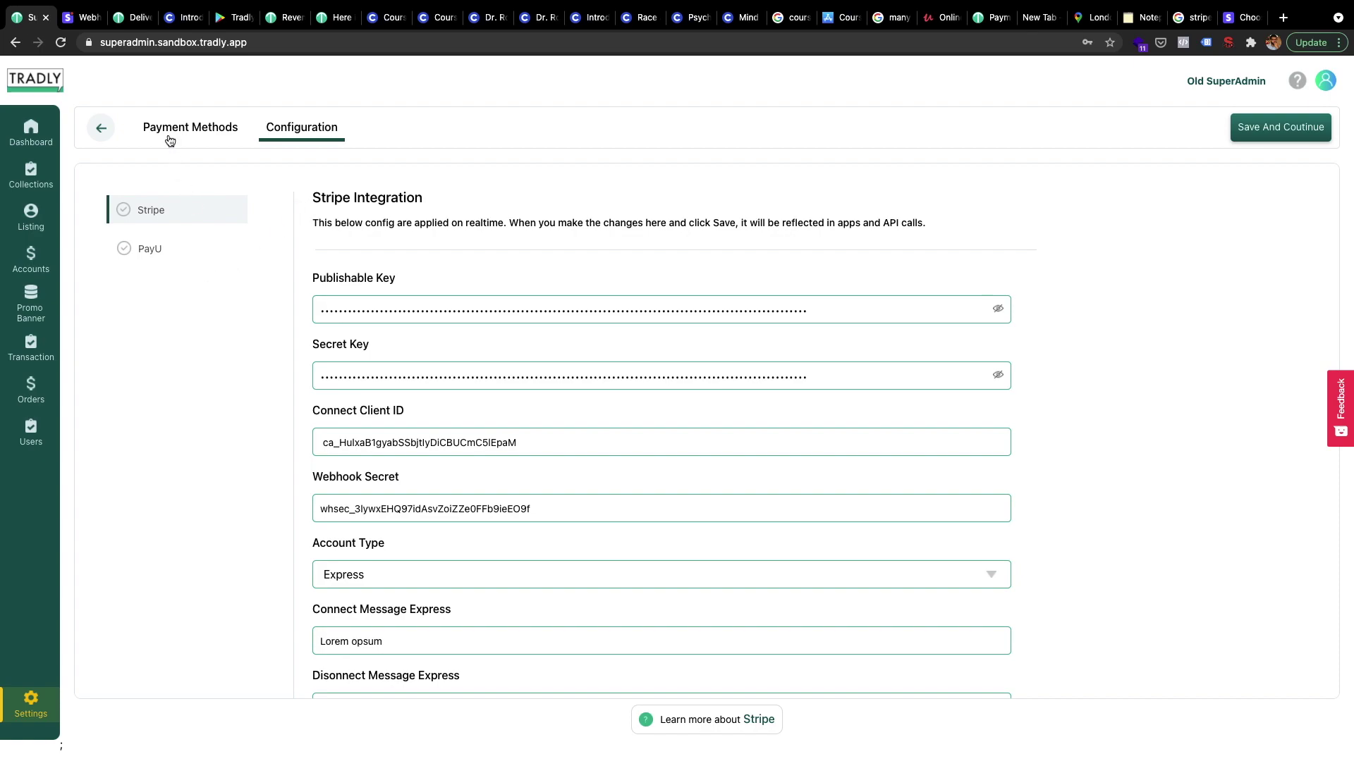
{"action": "left_click", "coordinate": [331, 17]}
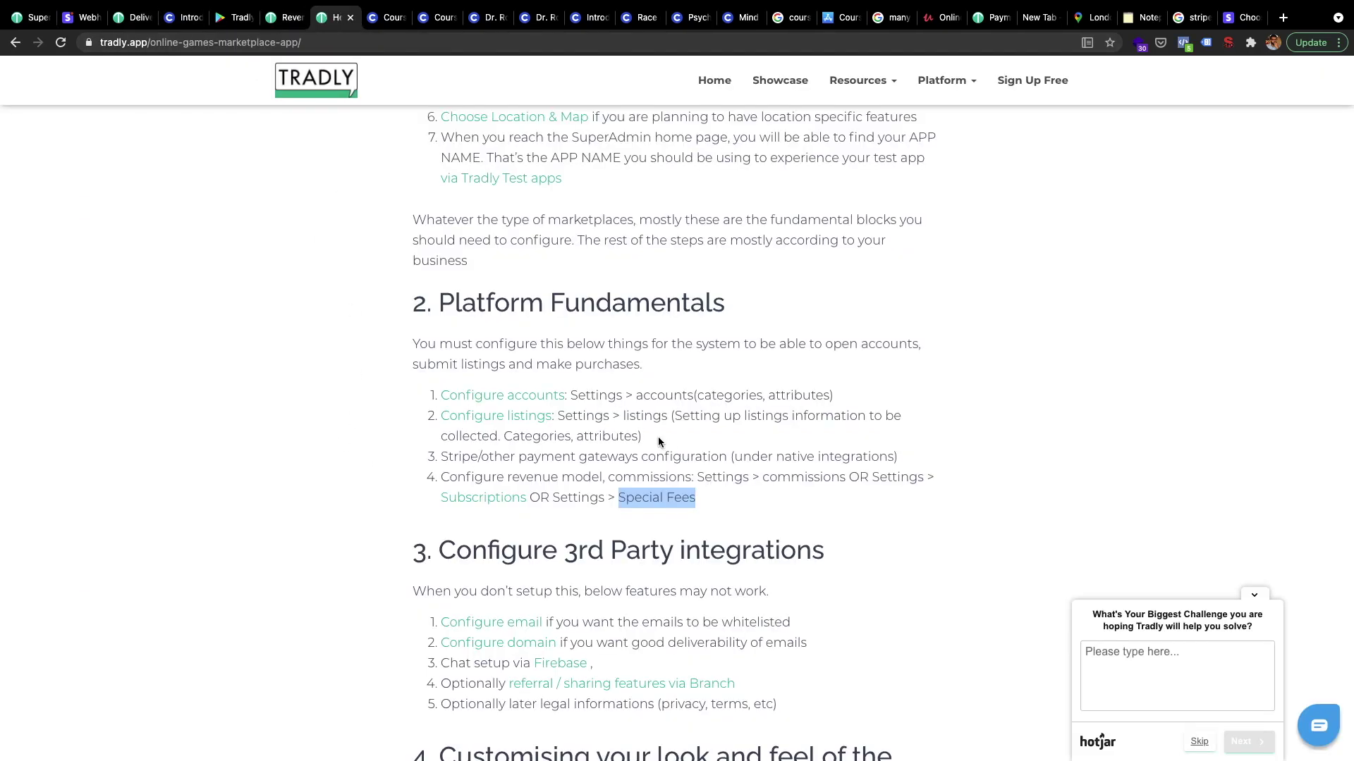
Read the Platform Fundamentals steps, revisit the Stripe form, then return to the app's More menu
{"action": "left_click", "coordinate": [594, 469]}
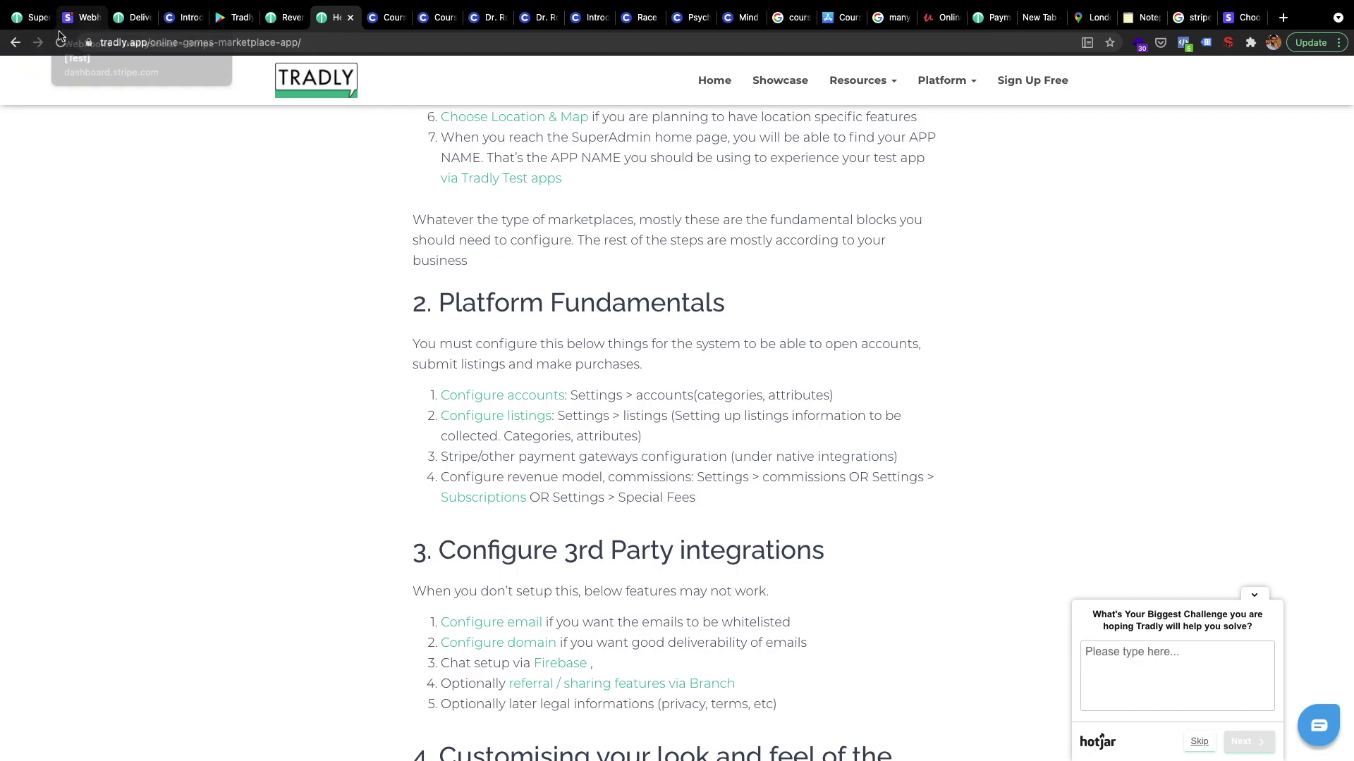
{"action": "left_click", "coordinate": [30, 17]}
{"action": "scroll", "coordinate": [375, 522], "scroll_direction": "down", "scroll_amount": 5}
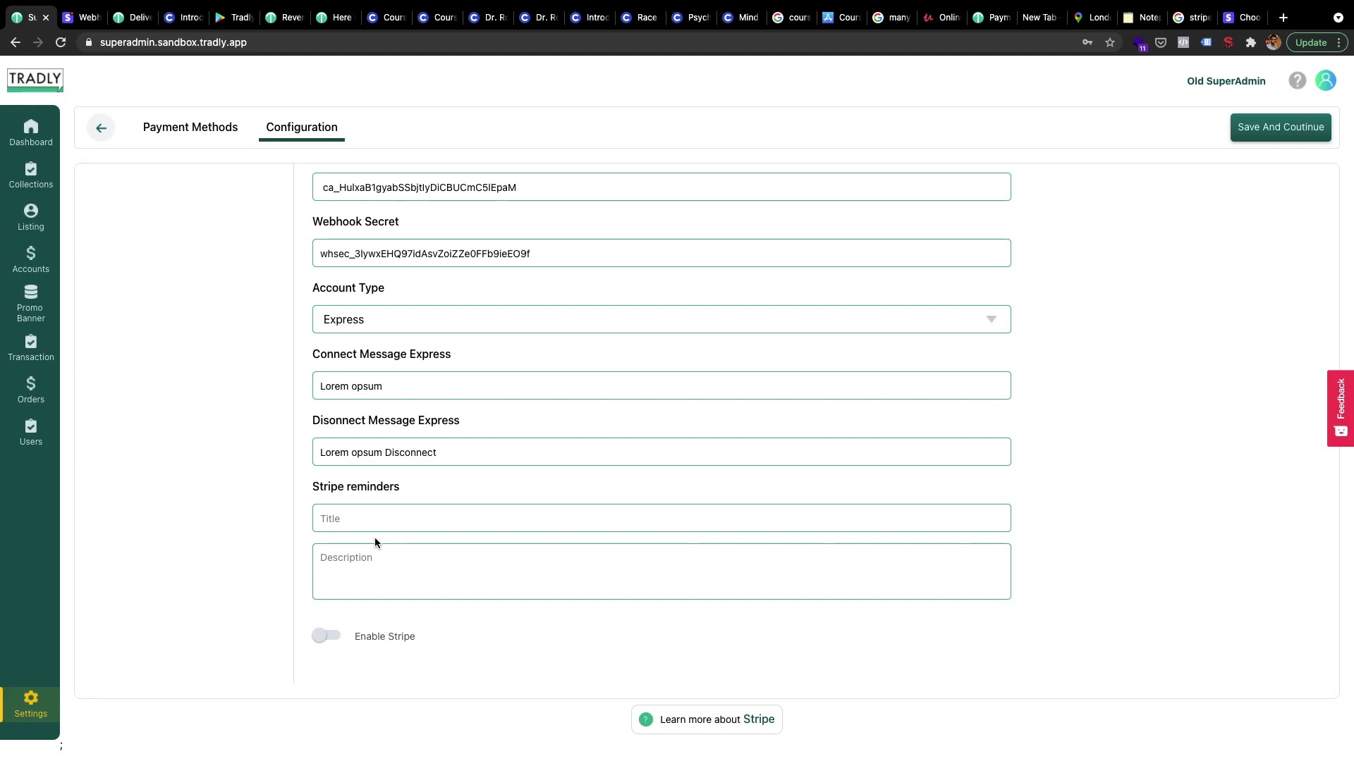
{"action": "key", "text": "ctrl+Left"}
{"action": "left_click", "coordinate": [439, 196]}
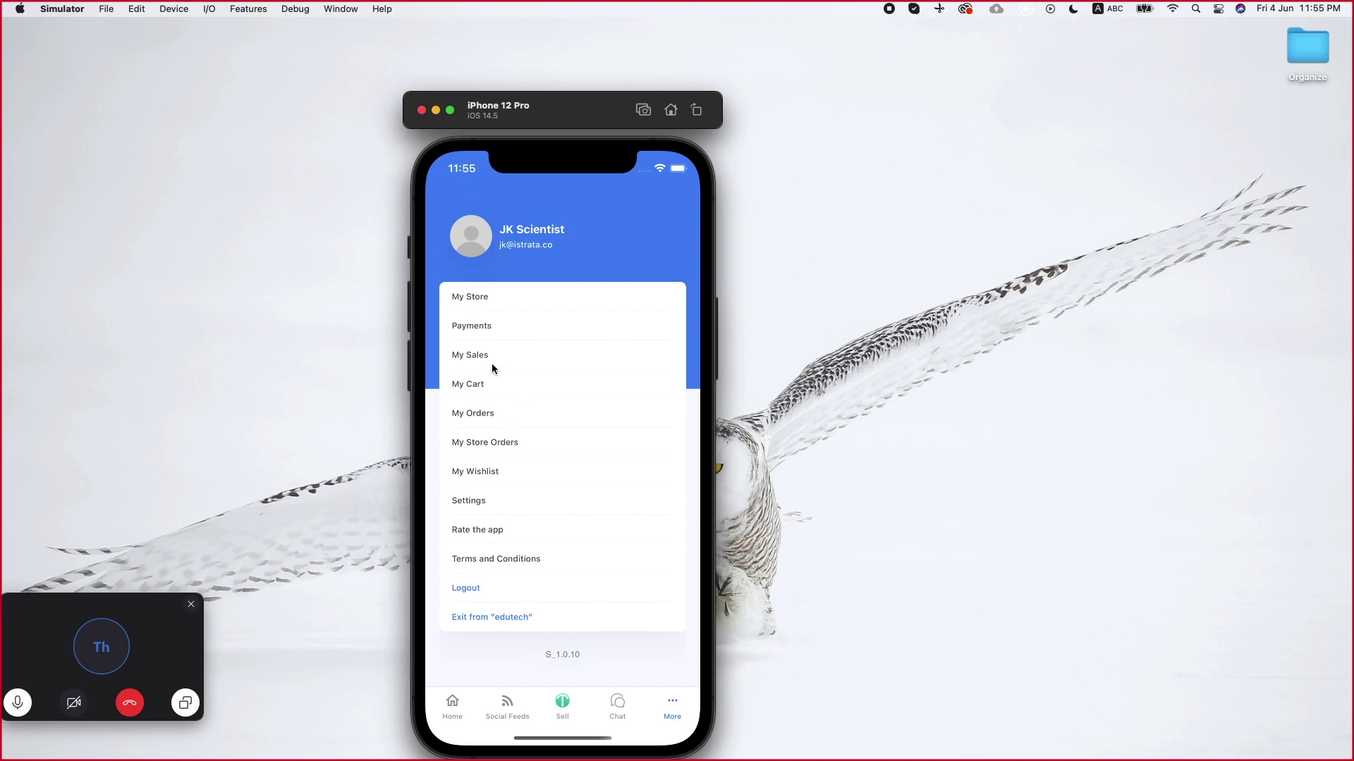
{"action": "left_click", "coordinate": [507, 331]}
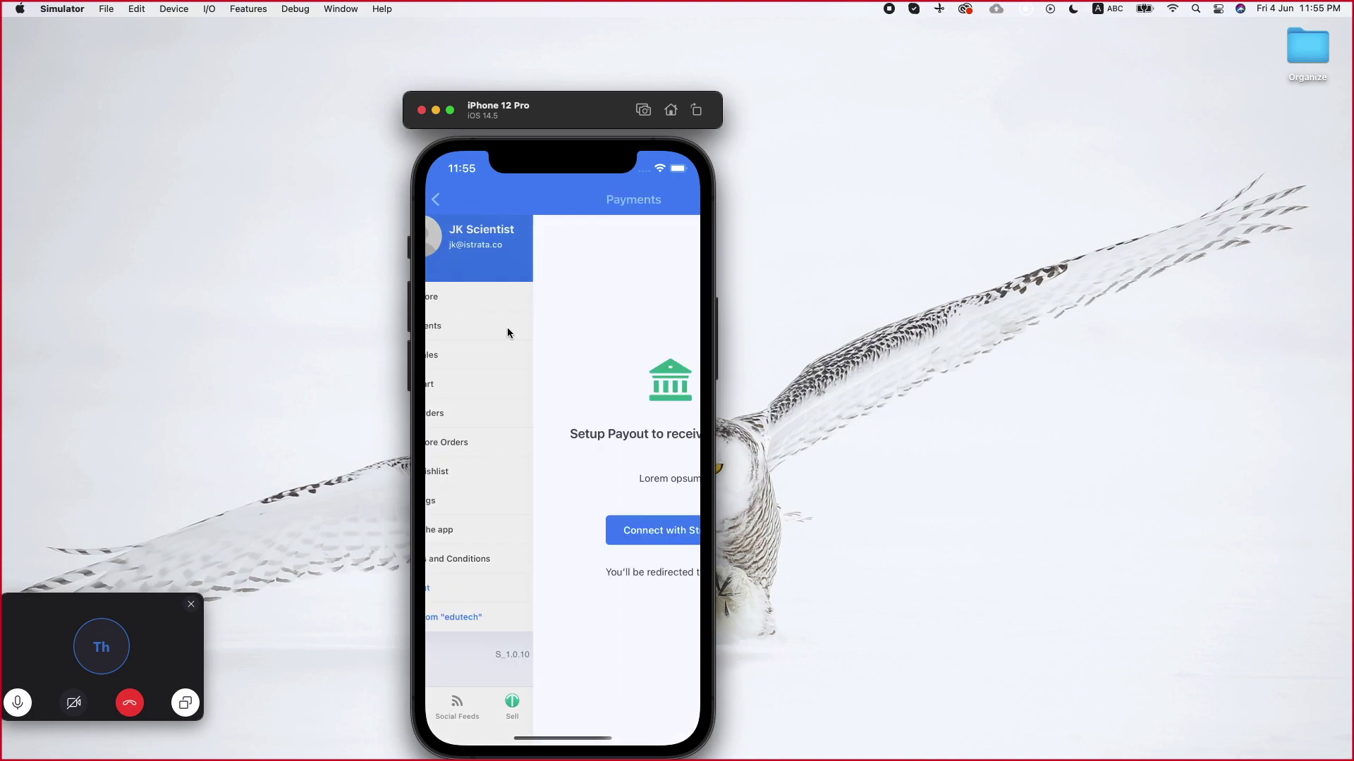
{"action": "left_click", "coordinate": [557, 543]}
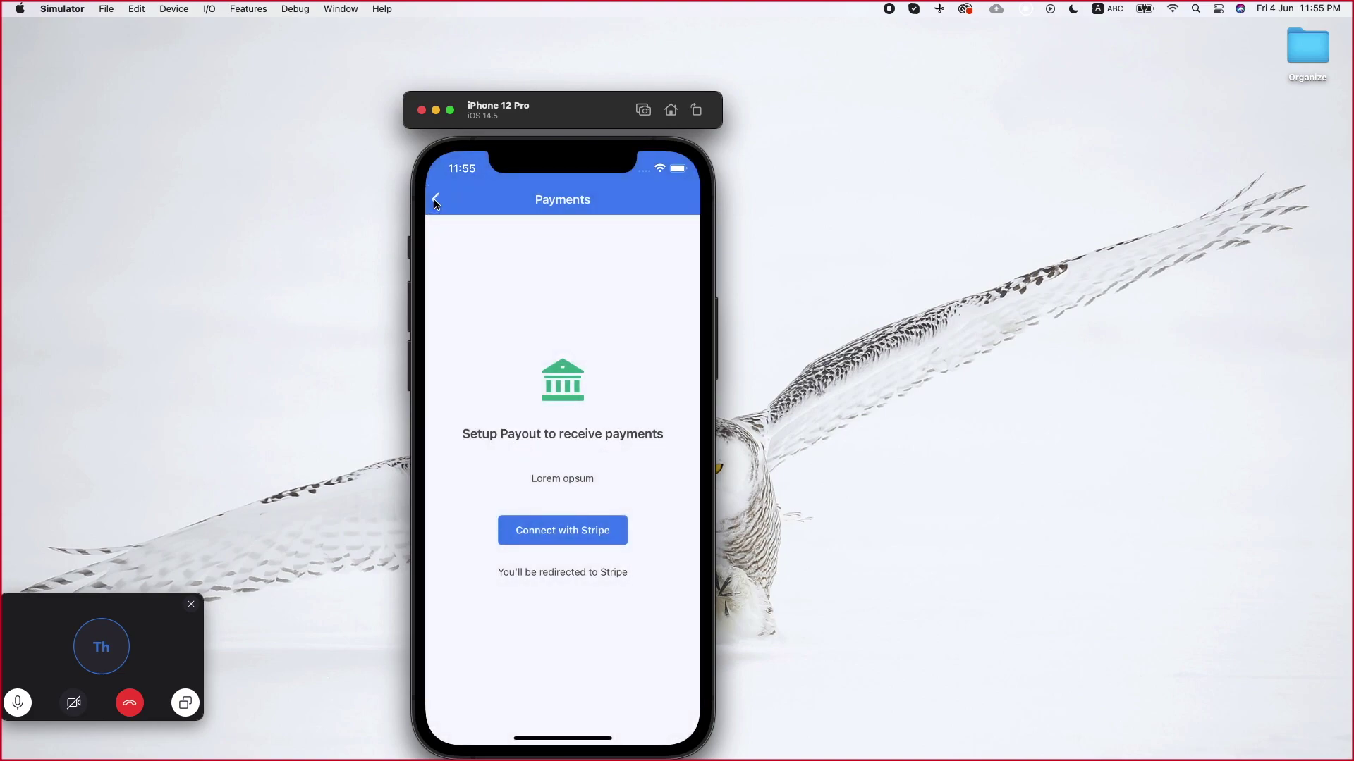
{"action": "left_click", "coordinate": [436, 201]}
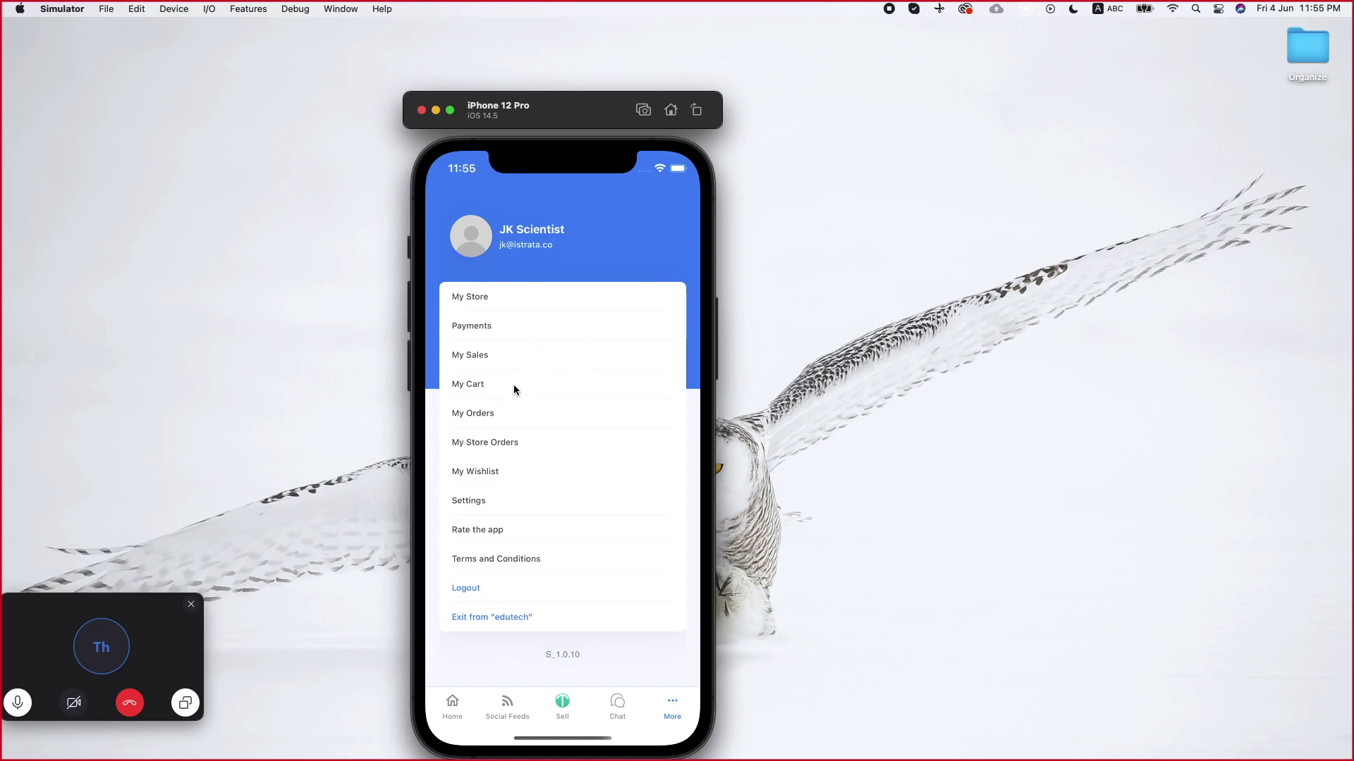
{"action": "key", "text": "ctrl+Right"}
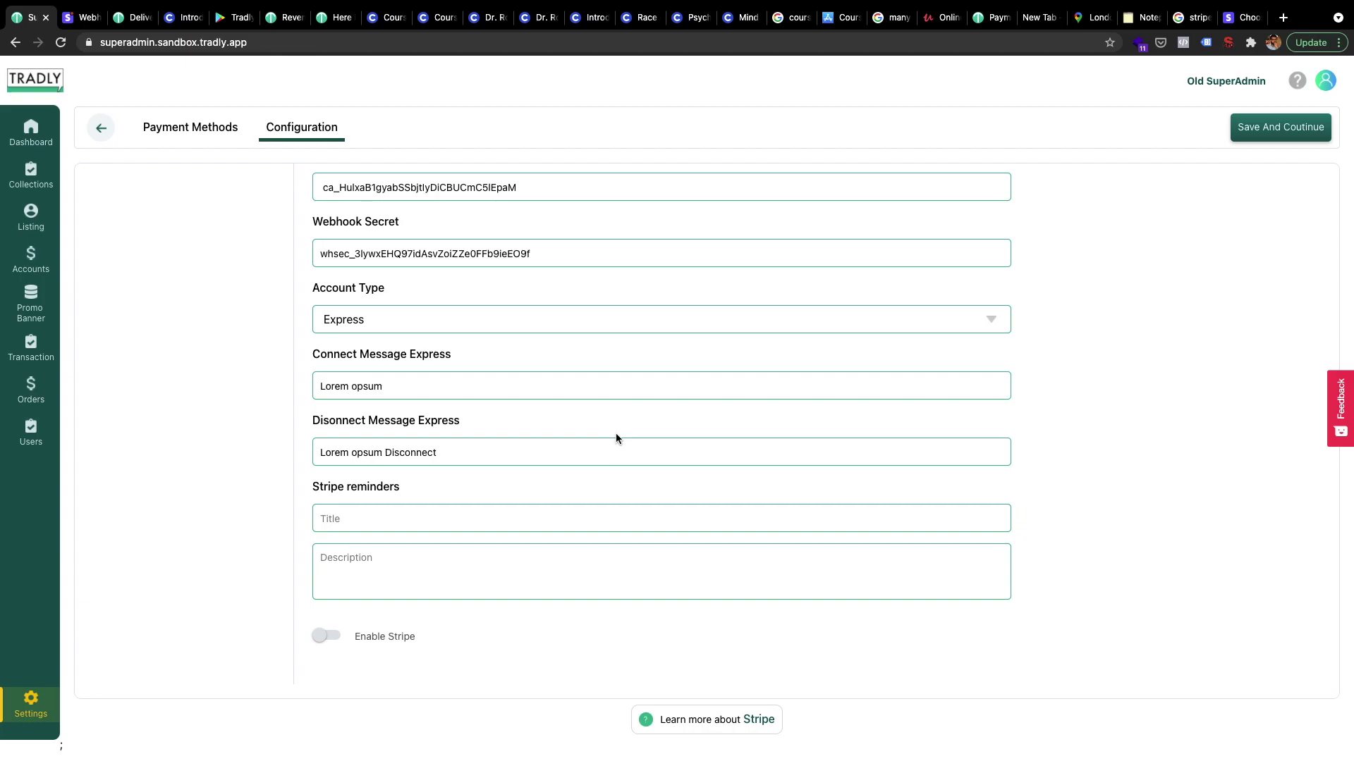
{"action": "scroll", "coordinate": [616, 437], "scroll_direction": "up", "scroll_amount": 2}
{"action": "scroll", "coordinate": [616, 438], "scroll_direction": "up", "scroll_amount": 5}
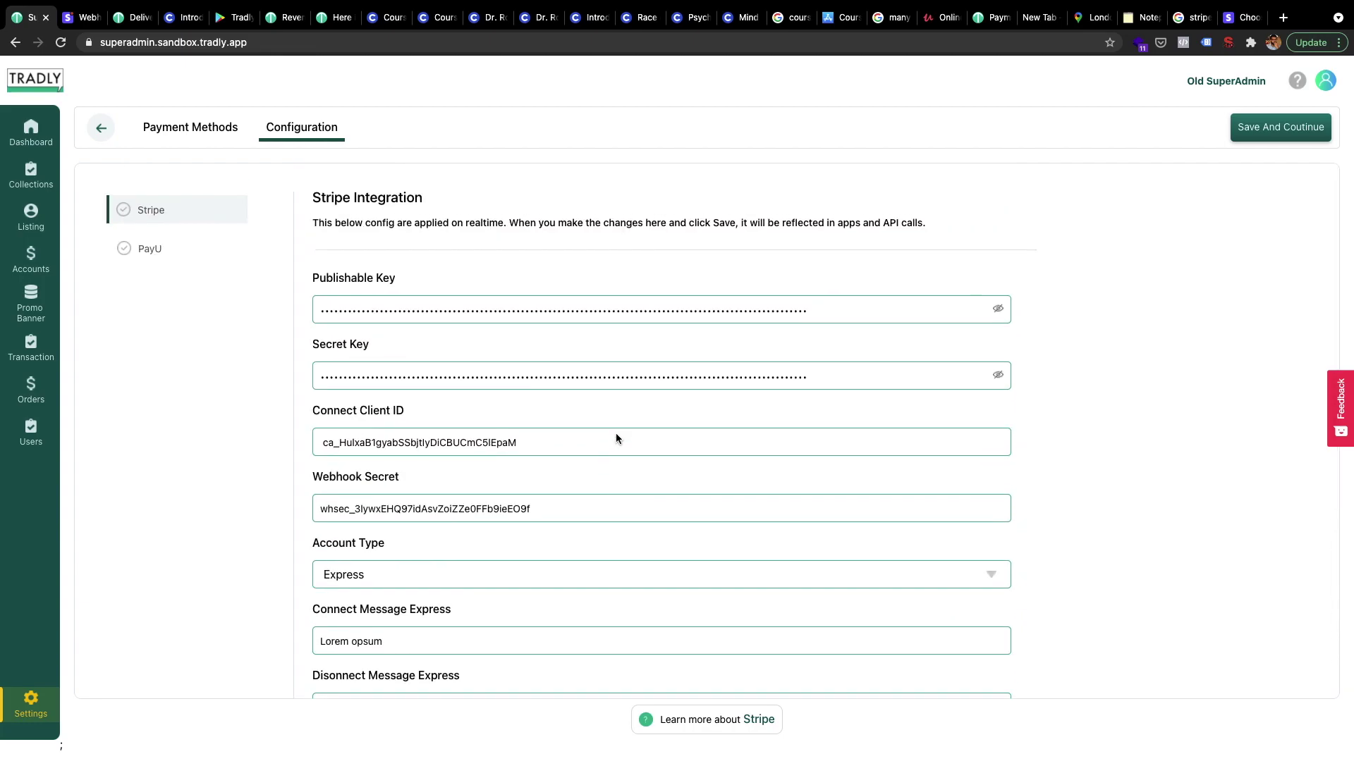
{"action": "scroll", "coordinate": [616, 438], "scroll_direction": "down", "scroll_amount": 3}
{"action": "scroll", "coordinate": [616, 438], "scroll_direction": "up", "scroll_amount": 3}
{"action": "key", "text": "ctrl+Left"}
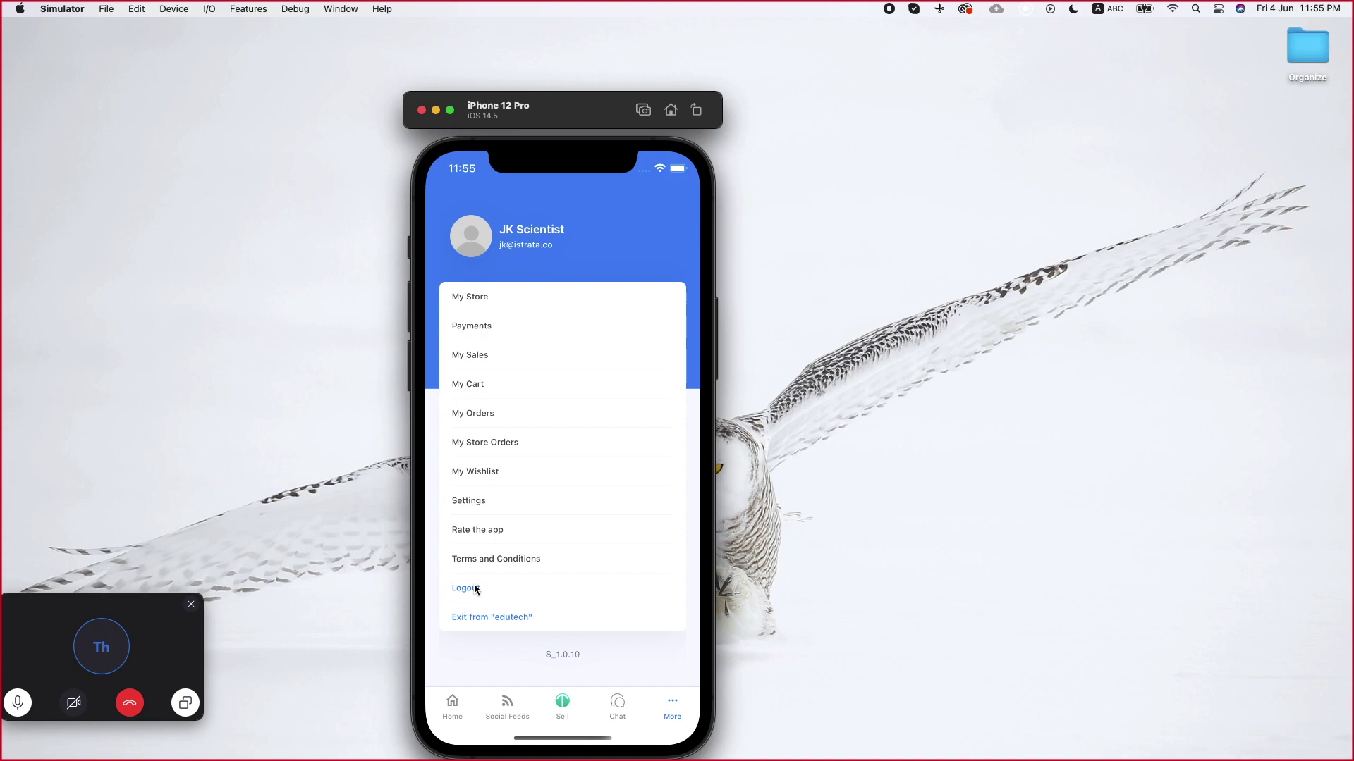
Browse the empty cart, the home screen and the first Latest Products course, then open the account menu
{"action": "left_click", "coordinate": [476, 382]}
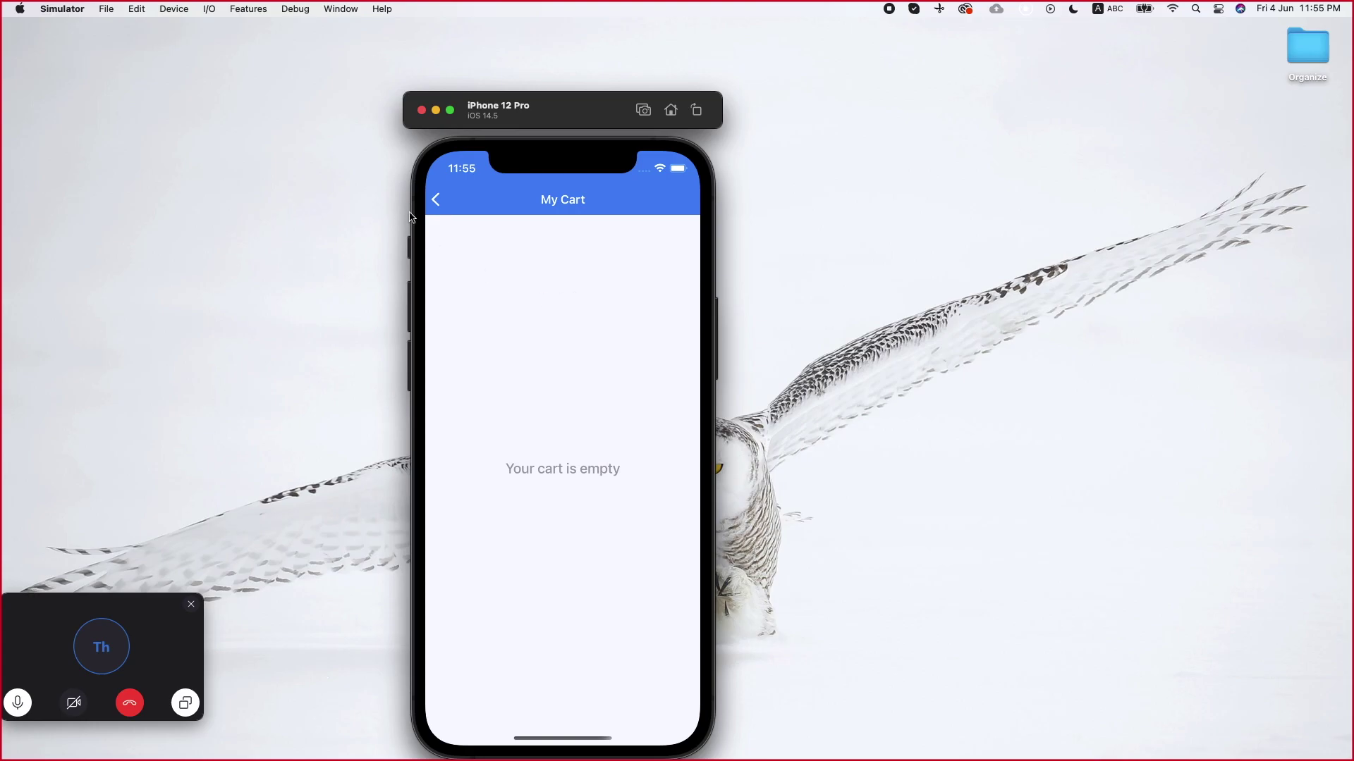
{"action": "left_click", "coordinate": [436, 200]}
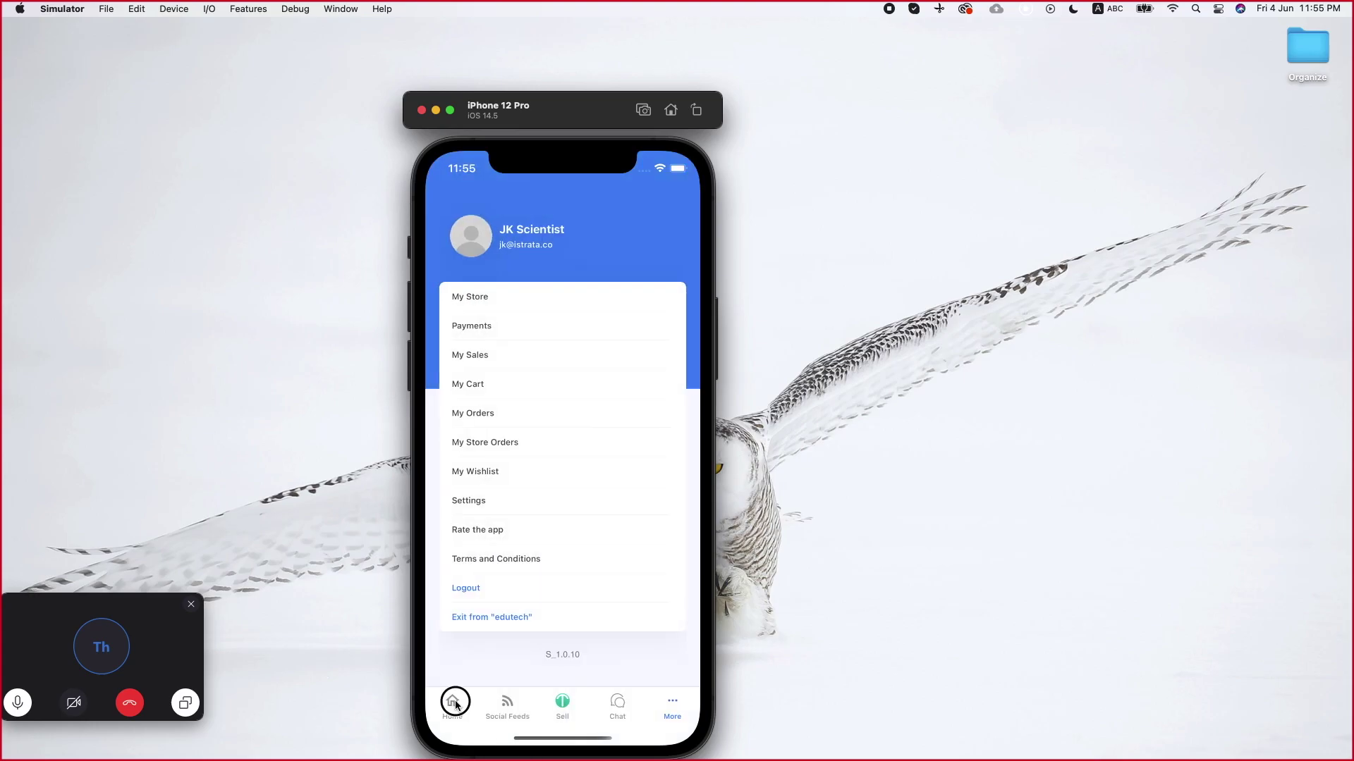
{"action": "left_click", "coordinate": [455, 702]}
{"action": "left_click", "coordinate": [488, 551]}
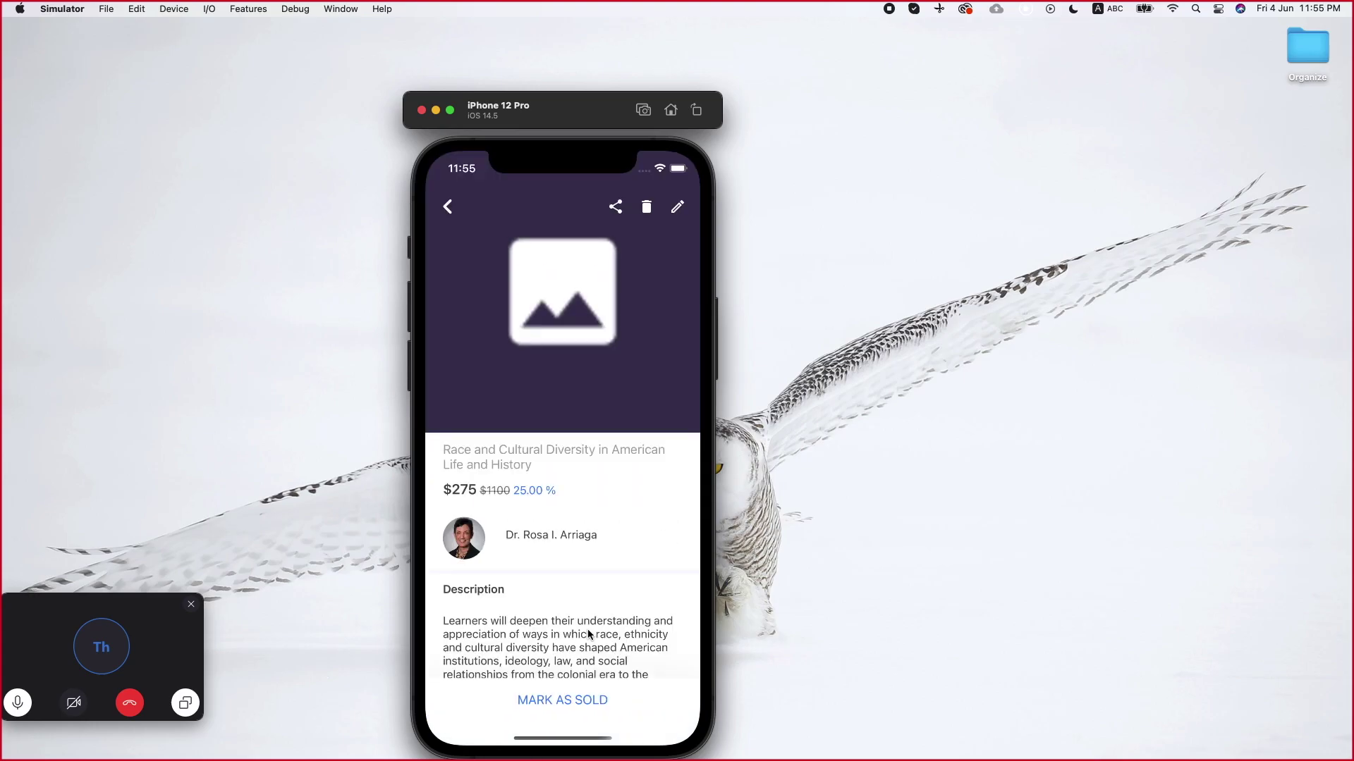
{"action": "left_click", "coordinate": [448, 207]}
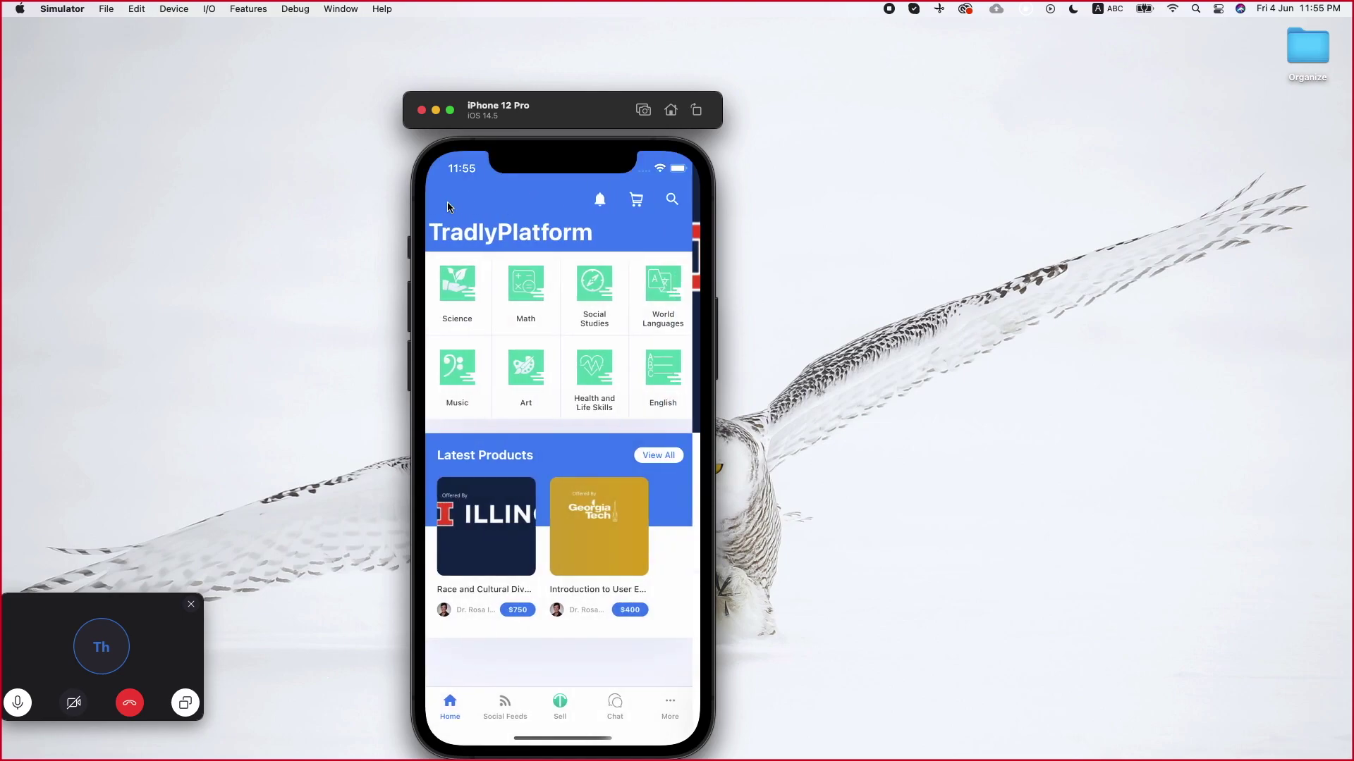
{"action": "left_click", "coordinate": [662, 700]}
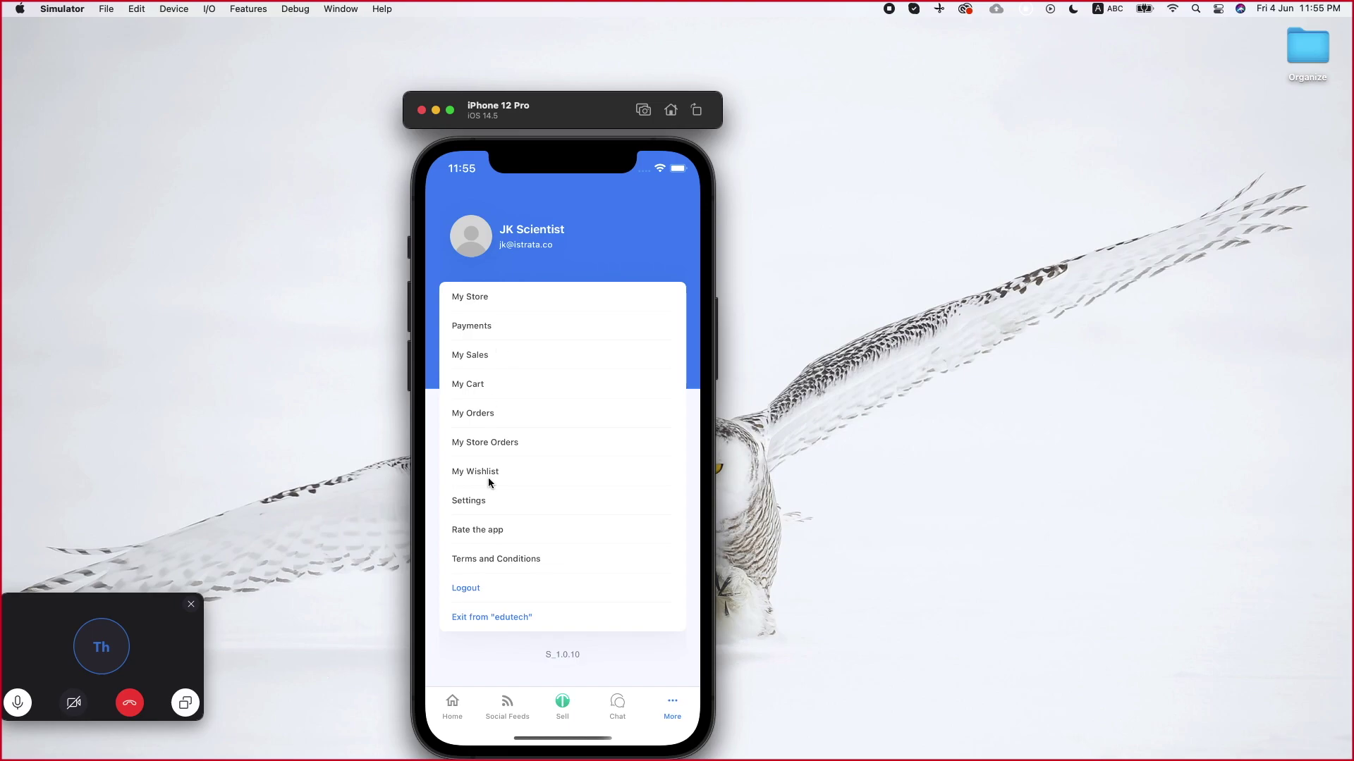
Log out of the store owner account and open the sign-in screen
{"action": "key", "text": "ctrl+Right"}
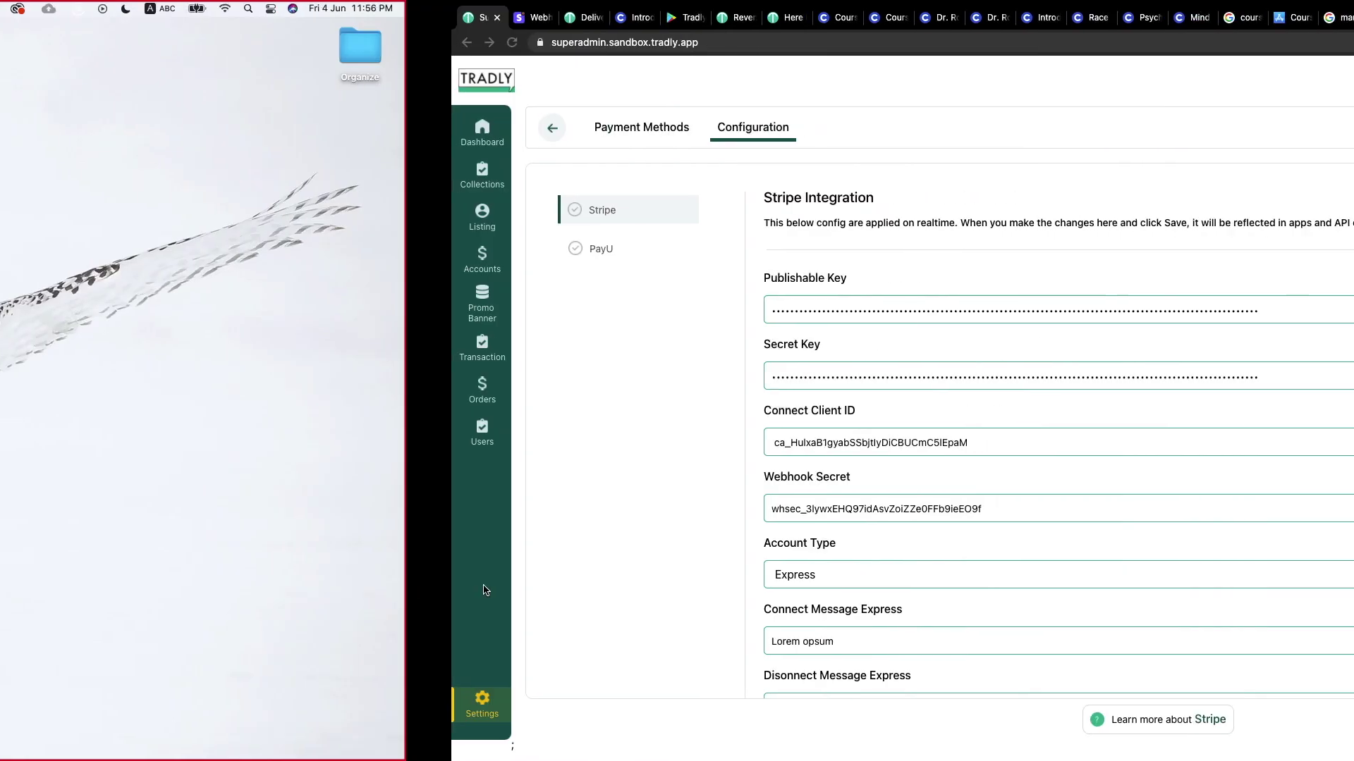
{"action": "key", "text": "ctrl+Left"}
{"action": "left_click", "coordinate": [476, 586]}
{"action": "left_click", "coordinate": [532, 237]}
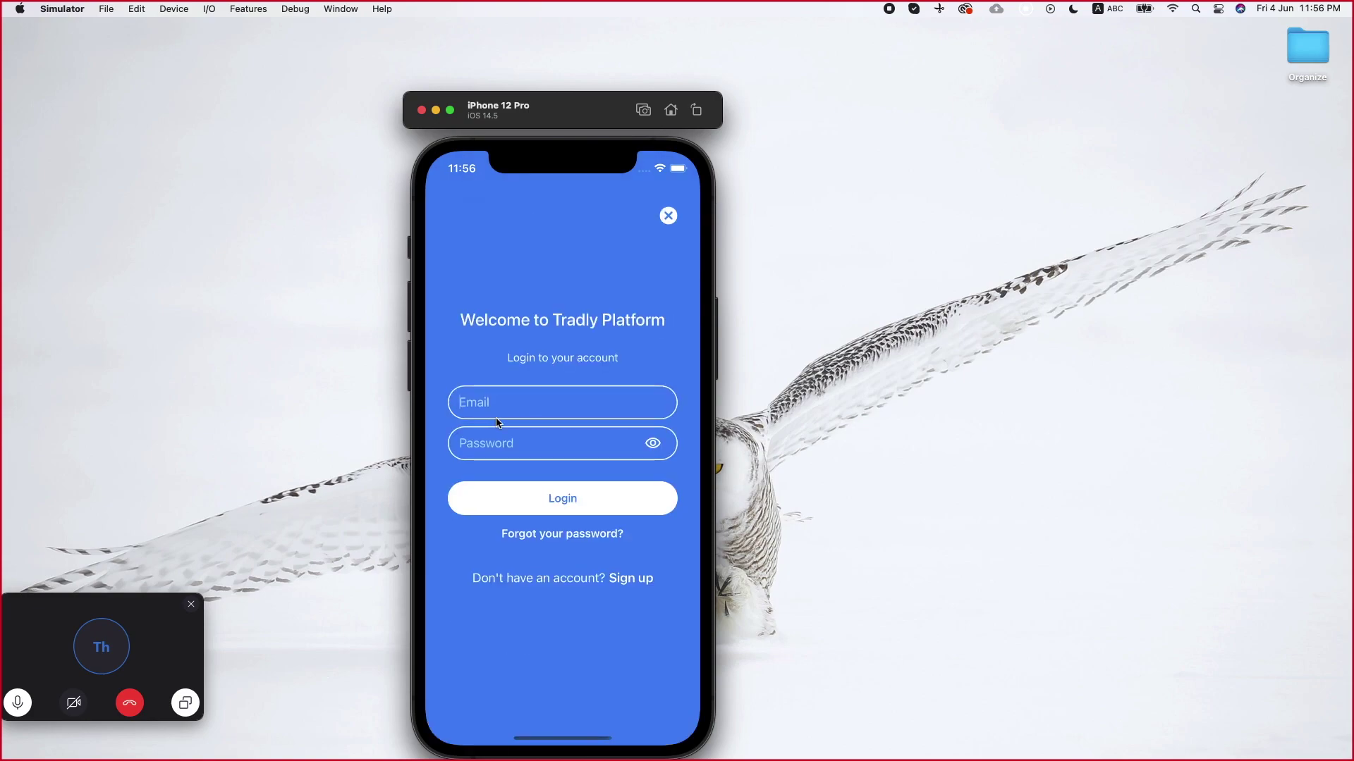
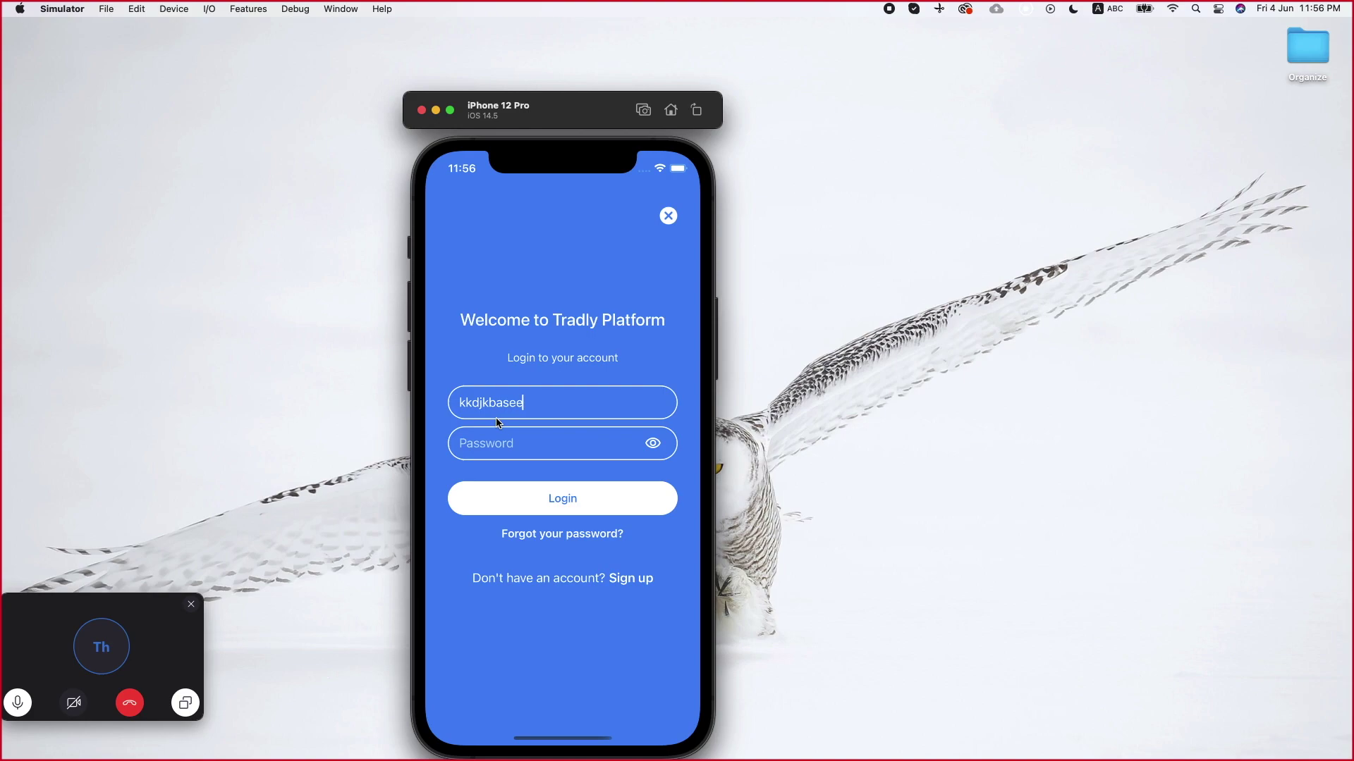
Log in with the buyer account's email and password
{"action": "key", "text": "Tab"}
{"action": "type", "text": "12345678"}
{"action": "left_click", "coordinate": [497, 499]}
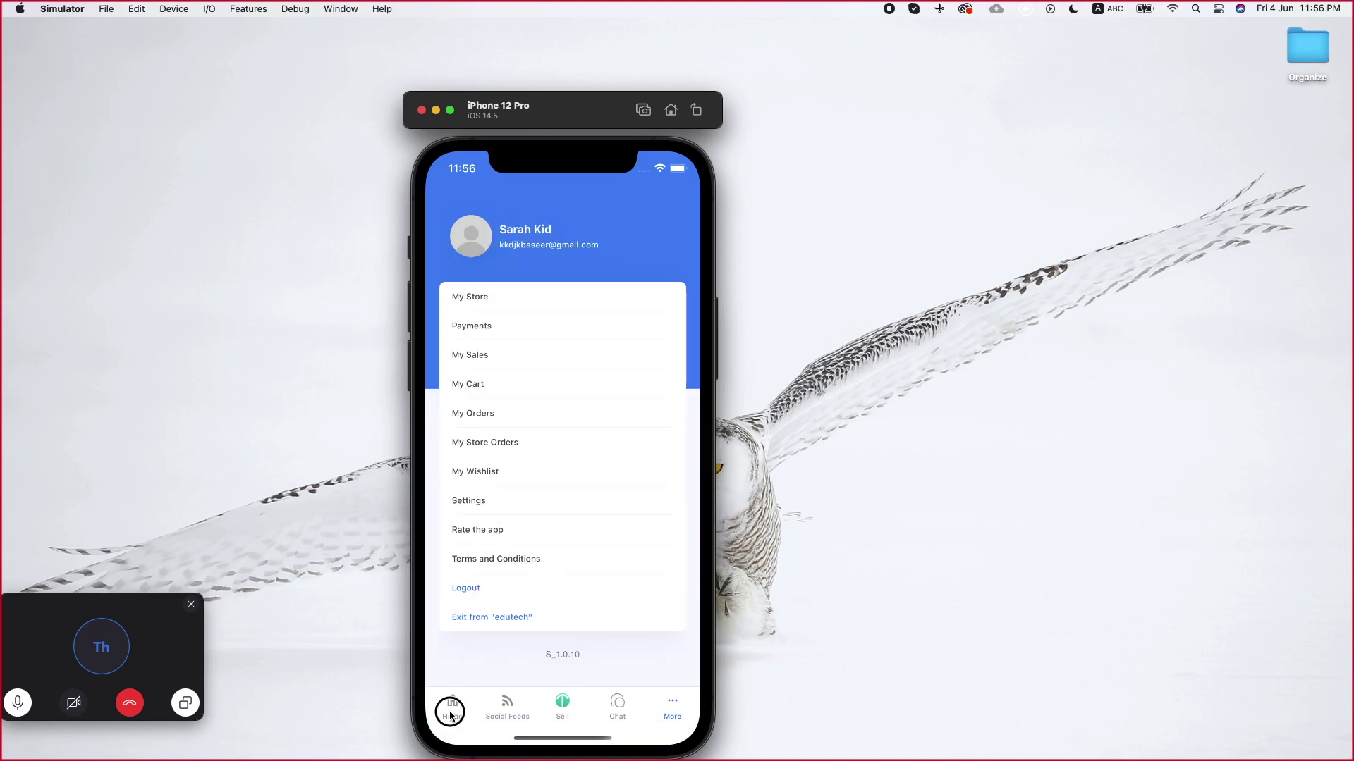
Go Home, view the Illinois course details, and return to the home screen
{"action": "left_click", "coordinate": [451, 713]}
{"action": "left_click_drag", "start_coordinate": [526, 569], "coordinate": [559, 390]}
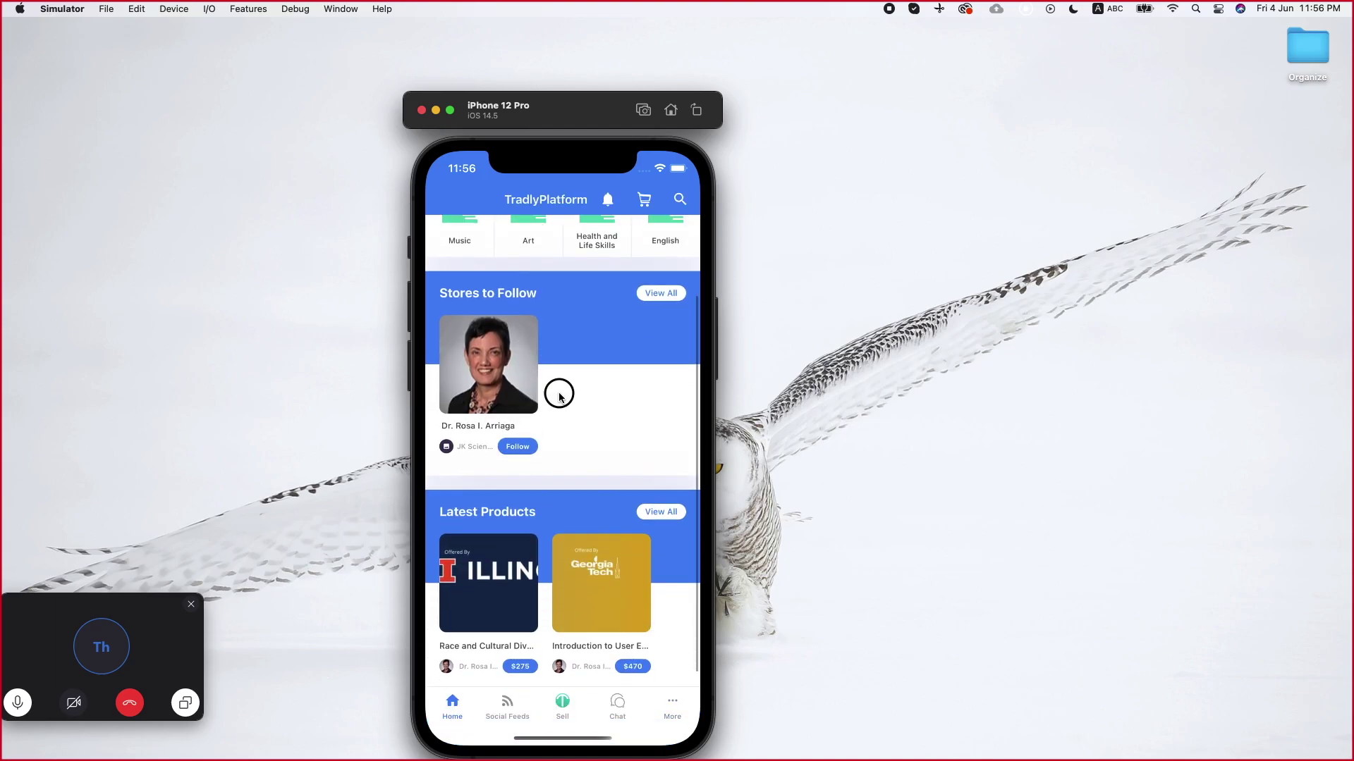
{"action": "left_click", "coordinate": [488, 566]}
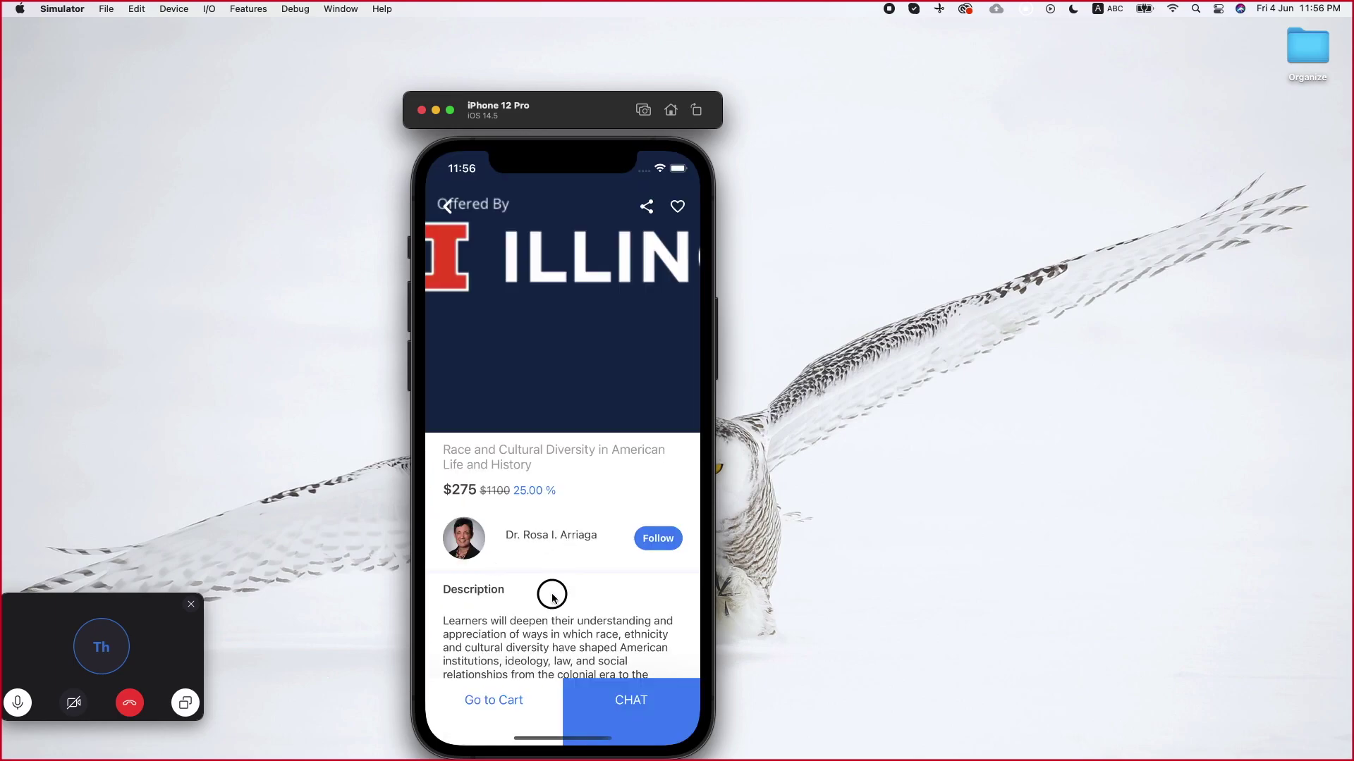
{"action": "left_click_drag", "start_coordinate": [552, 595], "coordinate": [549, 540]}
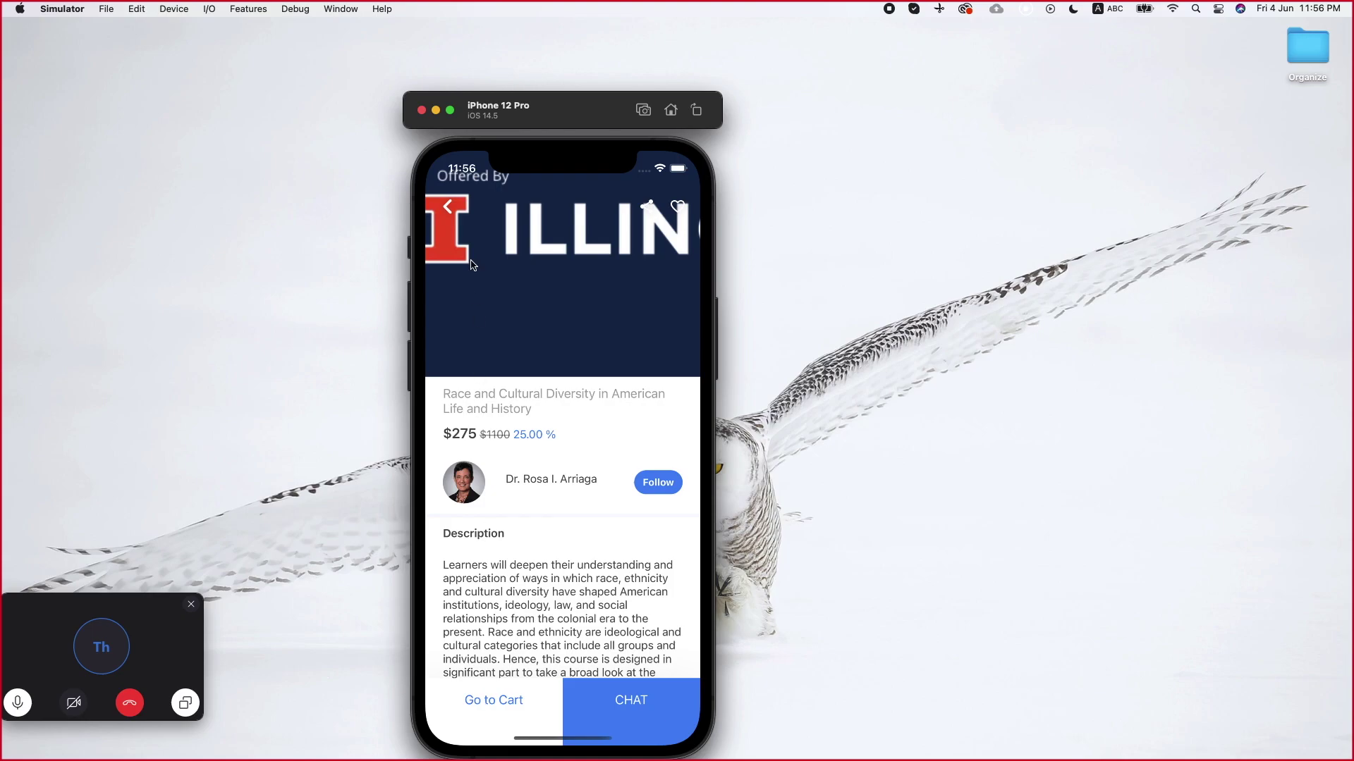
{"action": "left_click", "coordinate": [447, 205]}
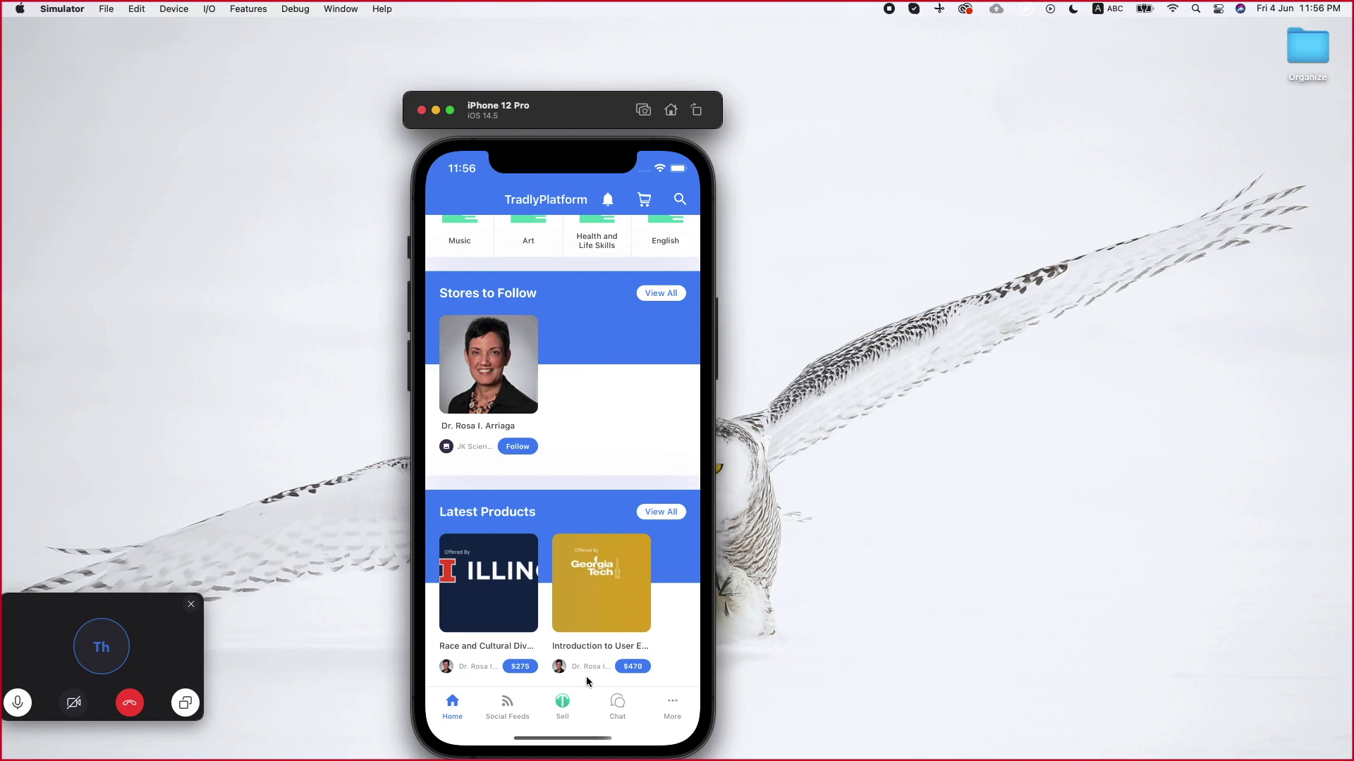
Open the Stripe payment method for editing and check its Maximum 100 and Minimum 1 amounts
{"action": "key", "text": "super+Tab"}
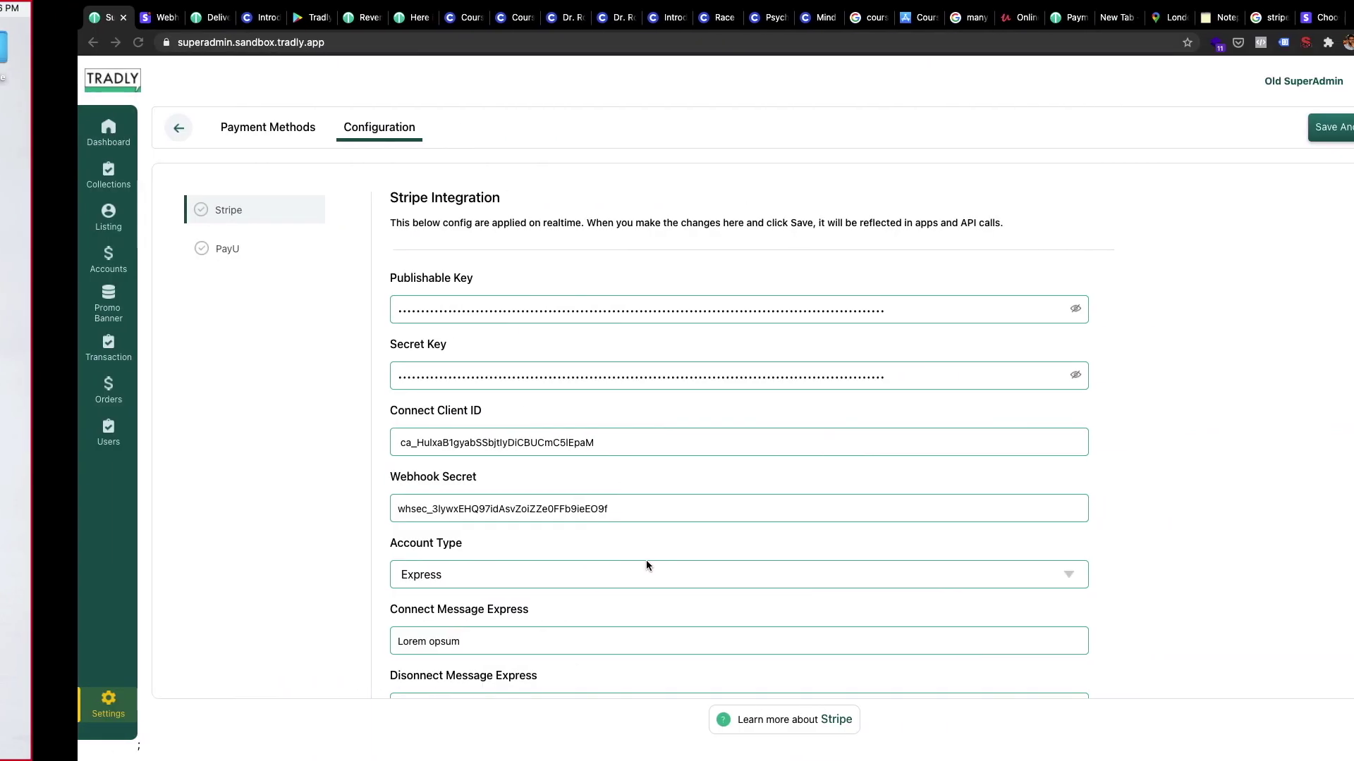
{"action": "left_click", "coordinate": [184, 138]}
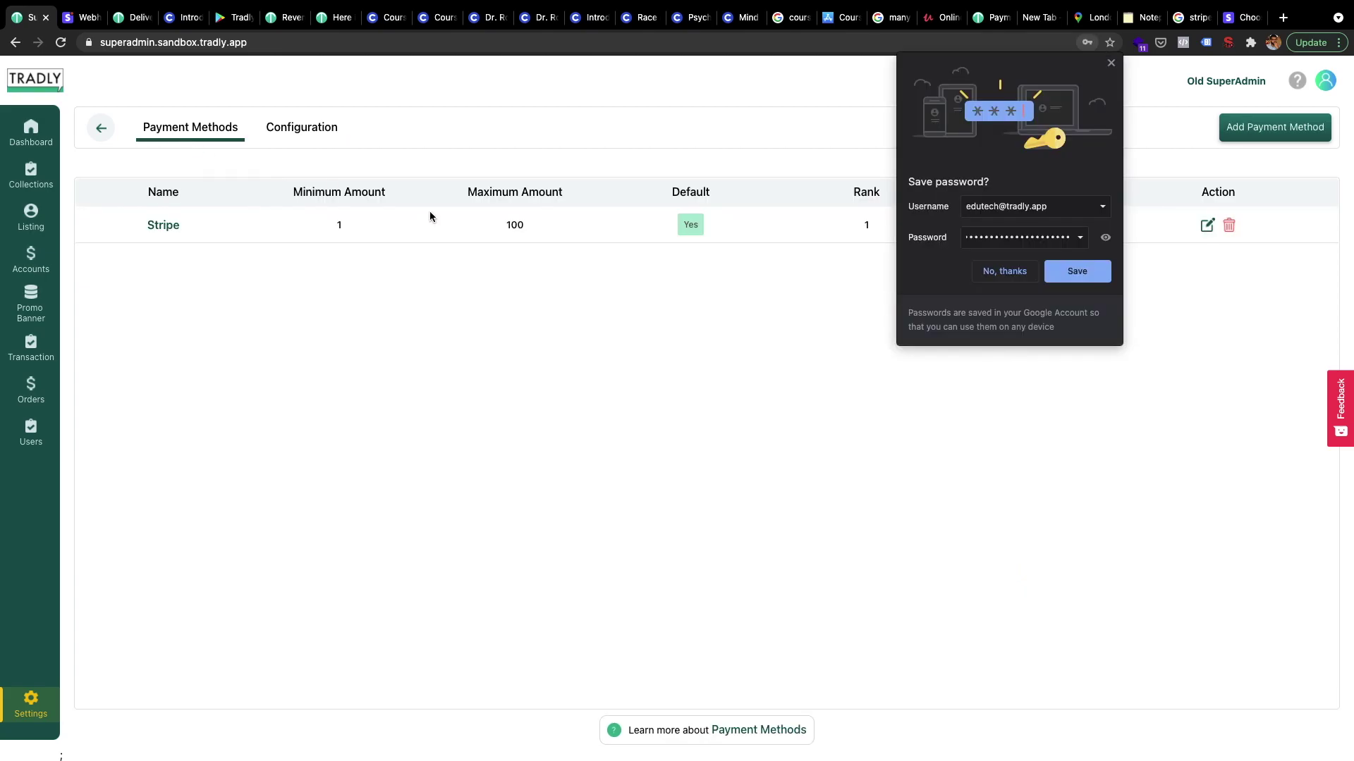
{"action": "left_click", "coordinate": [1066, 278]}
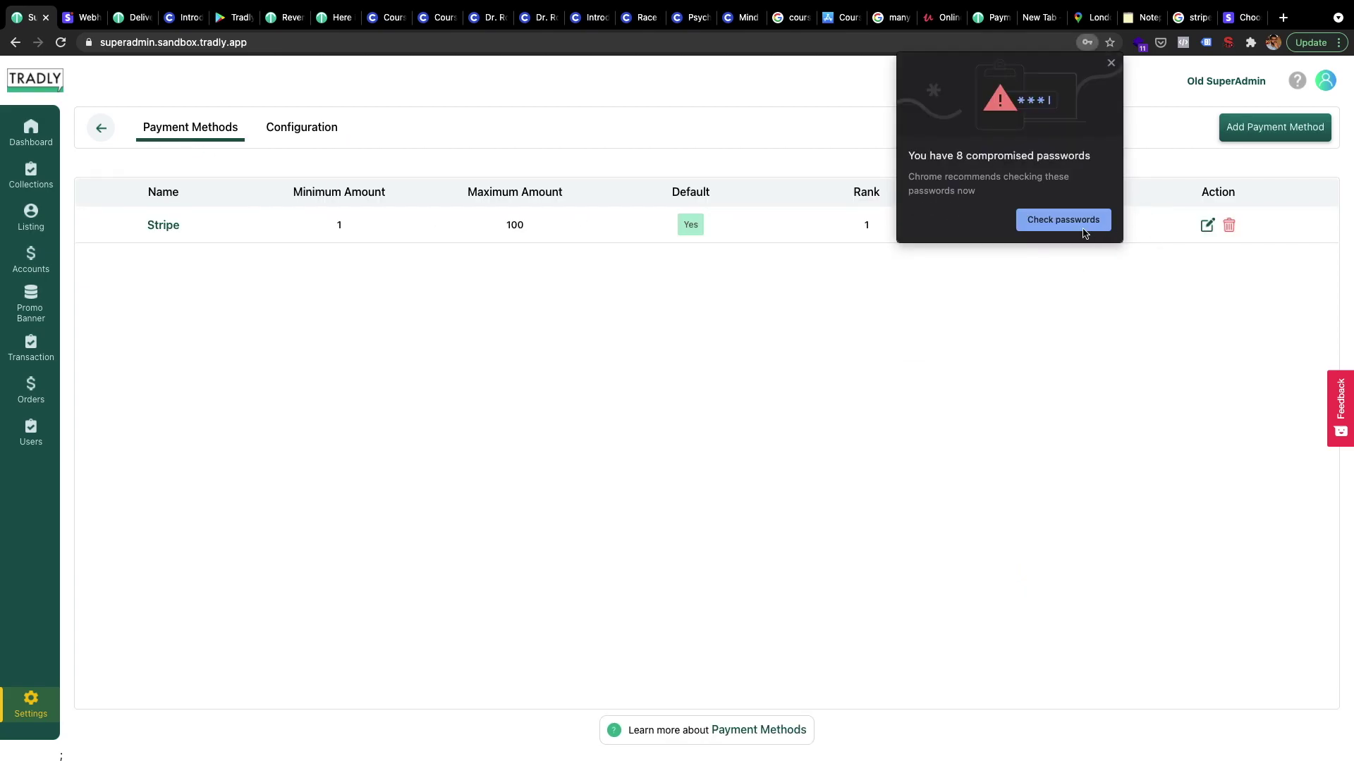
{"action": "left_click", "coordinate": [1111, 63]}
{"action": "left_click", "coordinate": [1207, 225]}
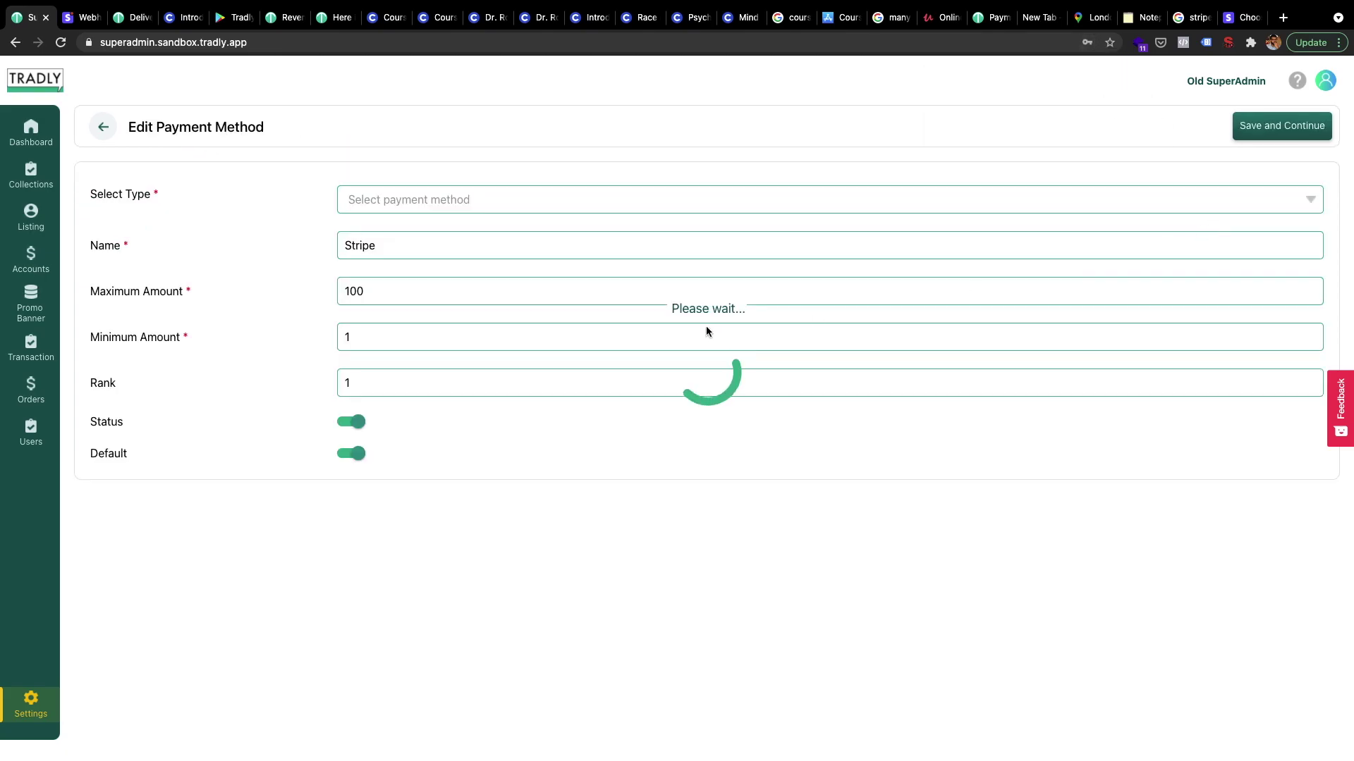
{"action": "double_click", "coordinate": [384, 289]}
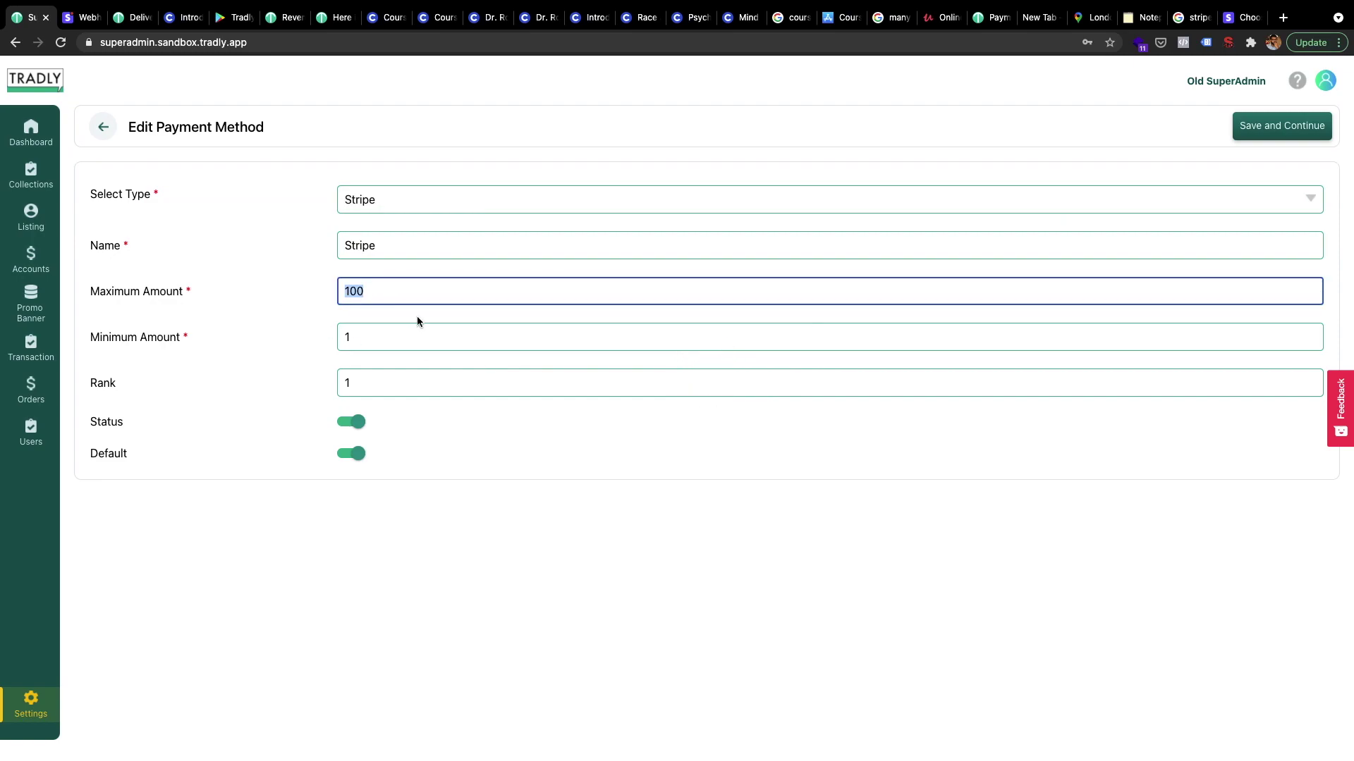
{"action": "double_click", "coordinate": [363, 334]}
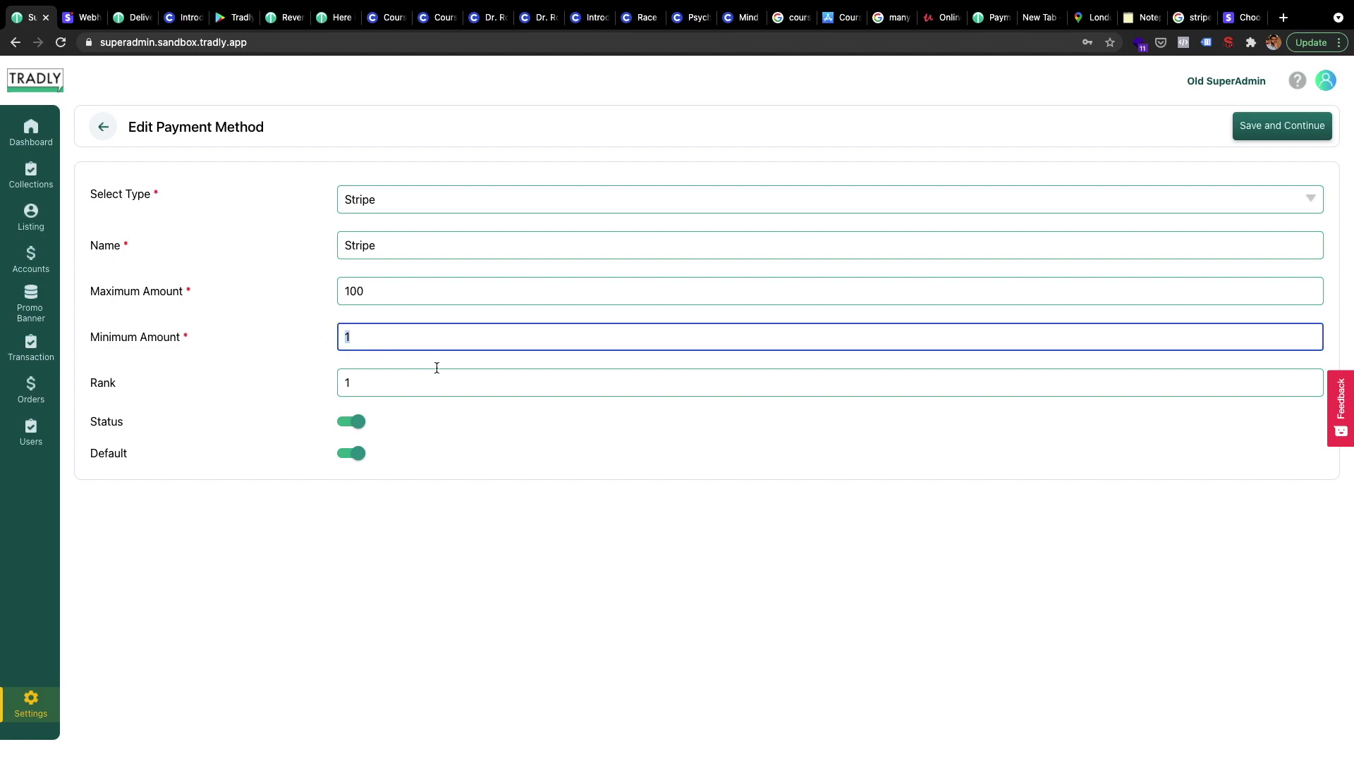
{"action": "key", "text": "ctrl+Left"}
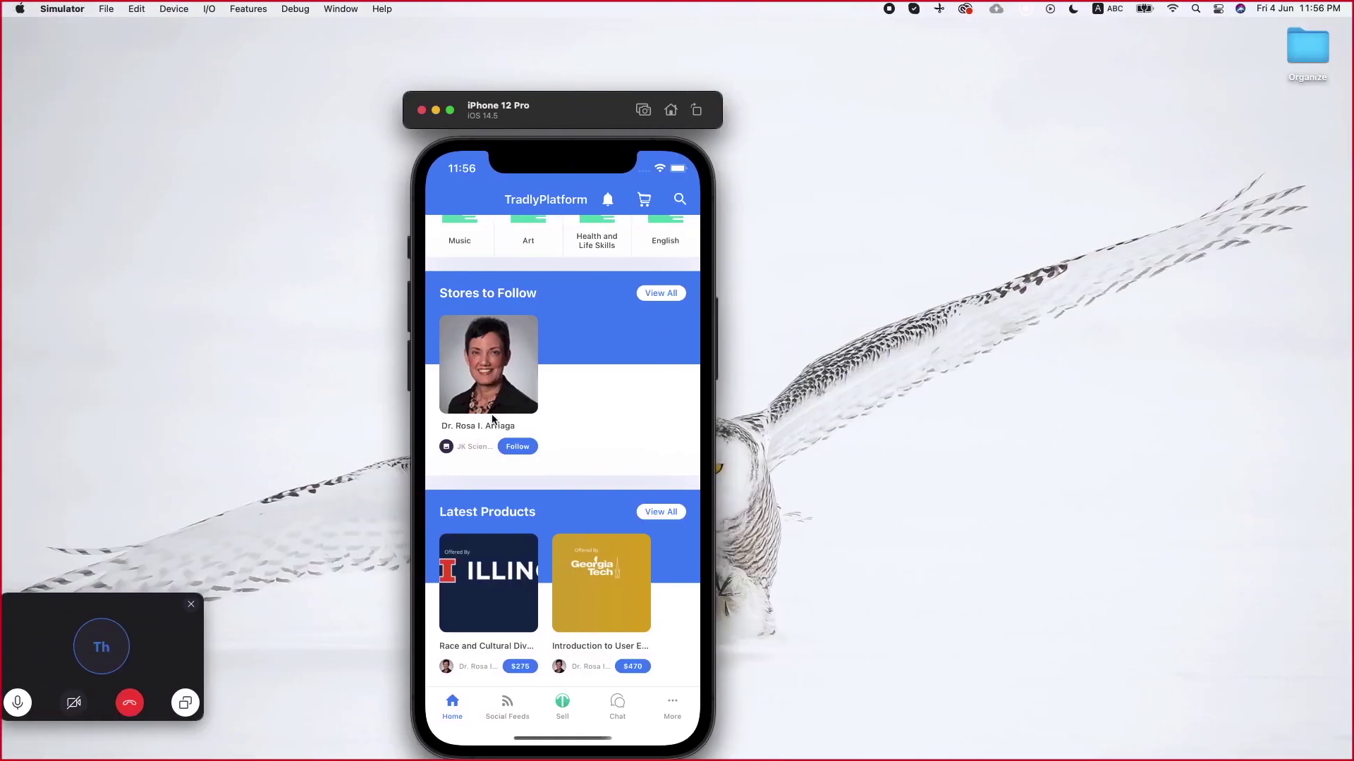
Check out the Illinois course with Tutor Place pickup and pick a card for Stripe payment
{"action": "left_click", "coordinate": [497, 599]}
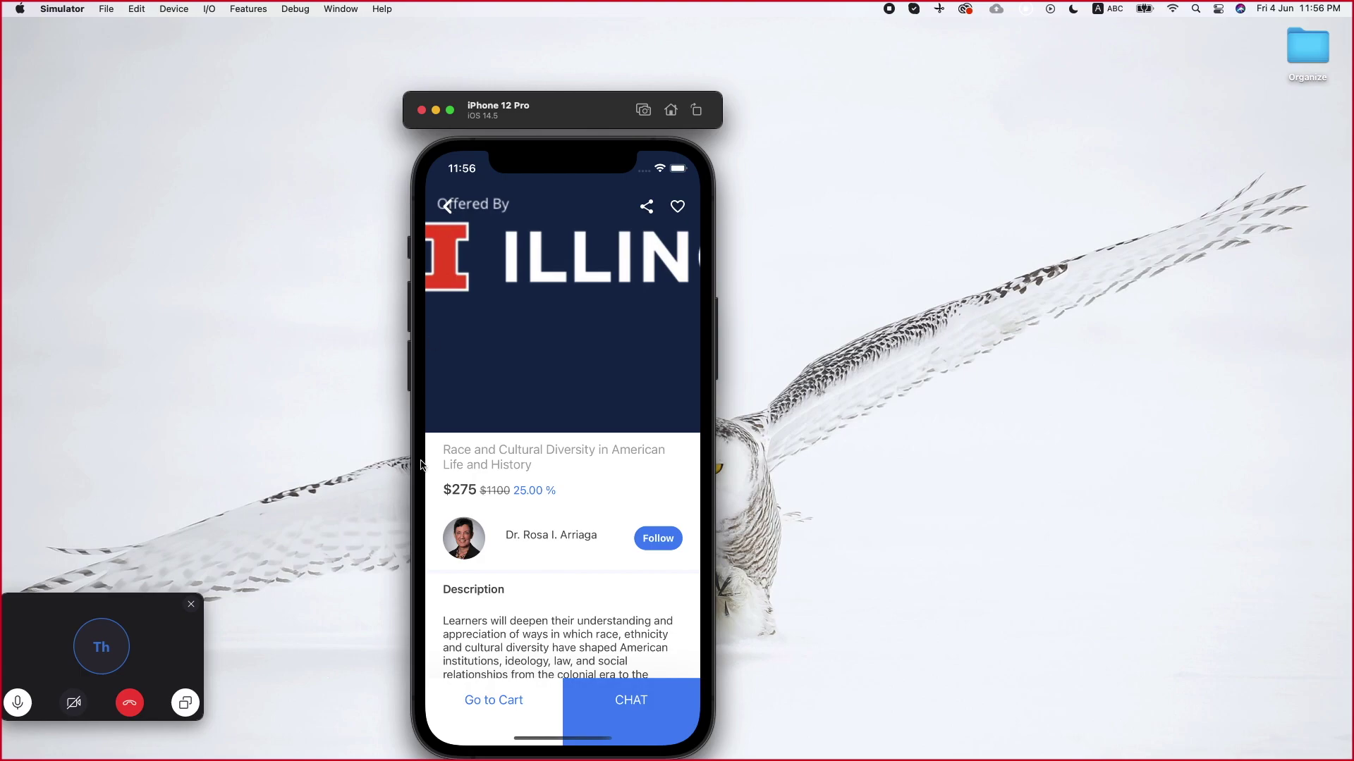
{"action": "left_click", "coordinate": [484, 698]}
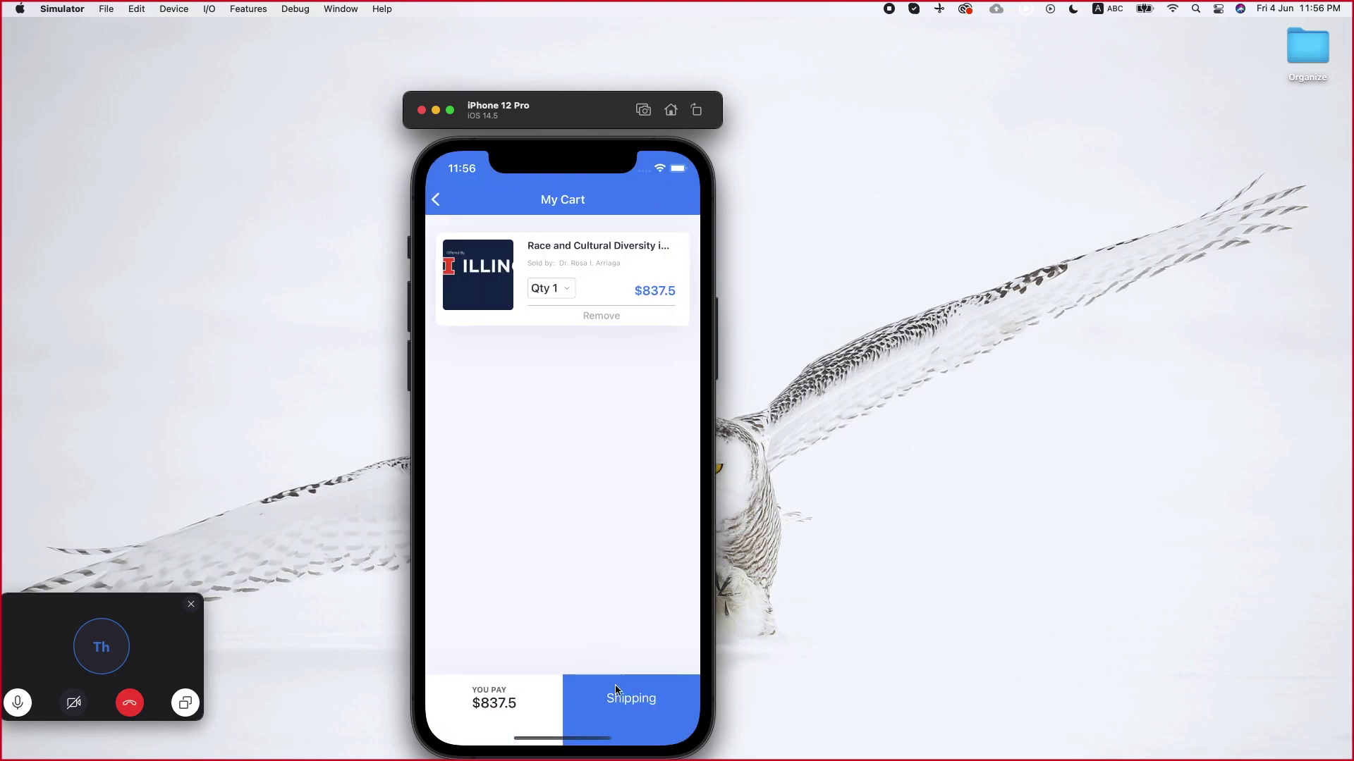
{"action": "left_click", "coordinate": [611, 699]}
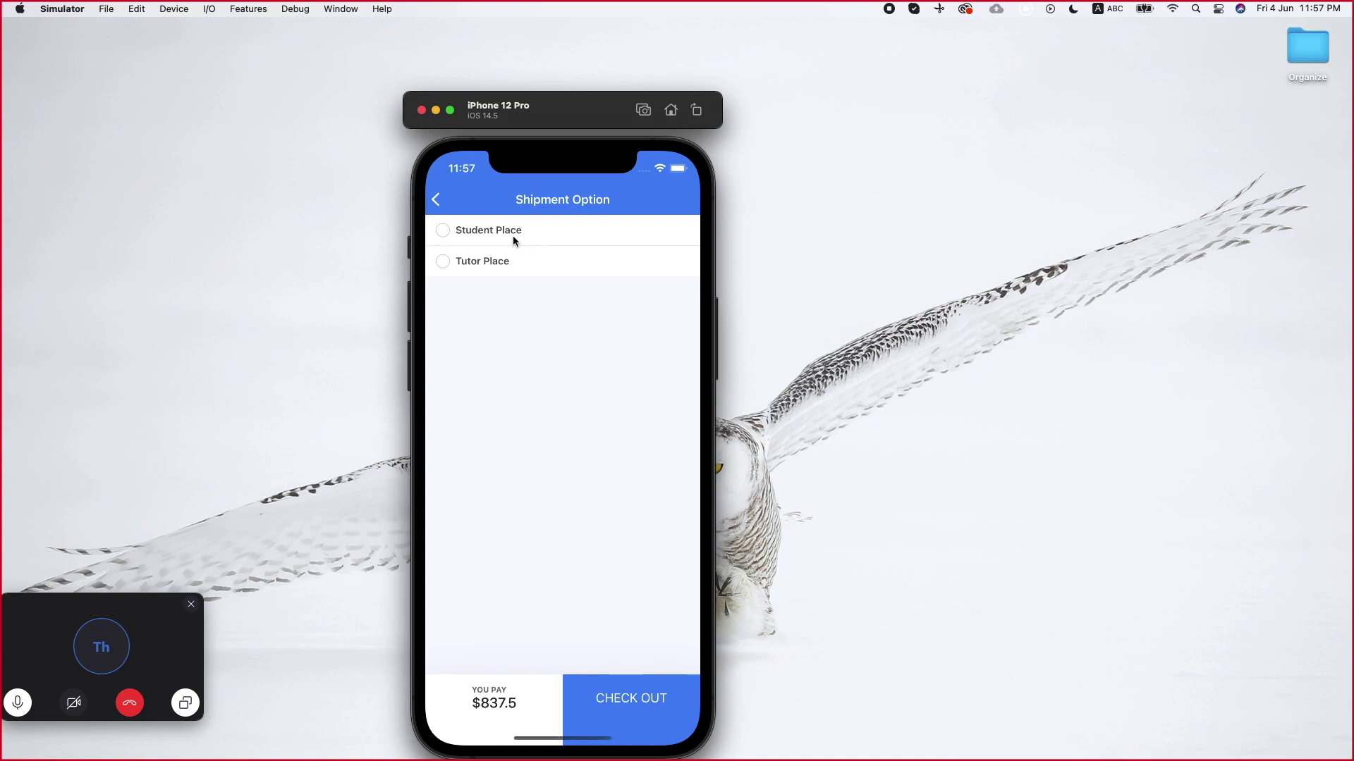
{"action": "left_click", "coordinate": [488, 261]}
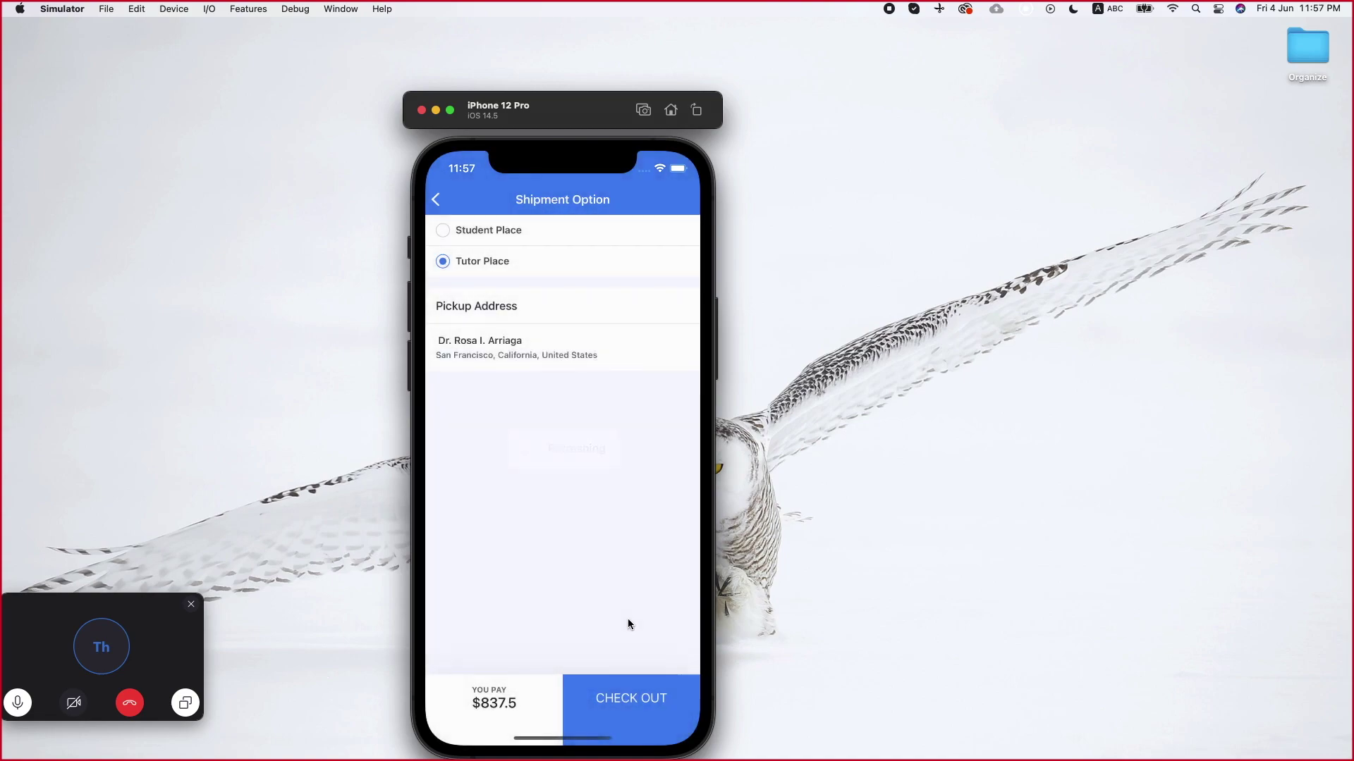
{"action": "left_click", "coordinate": [615, 688]}
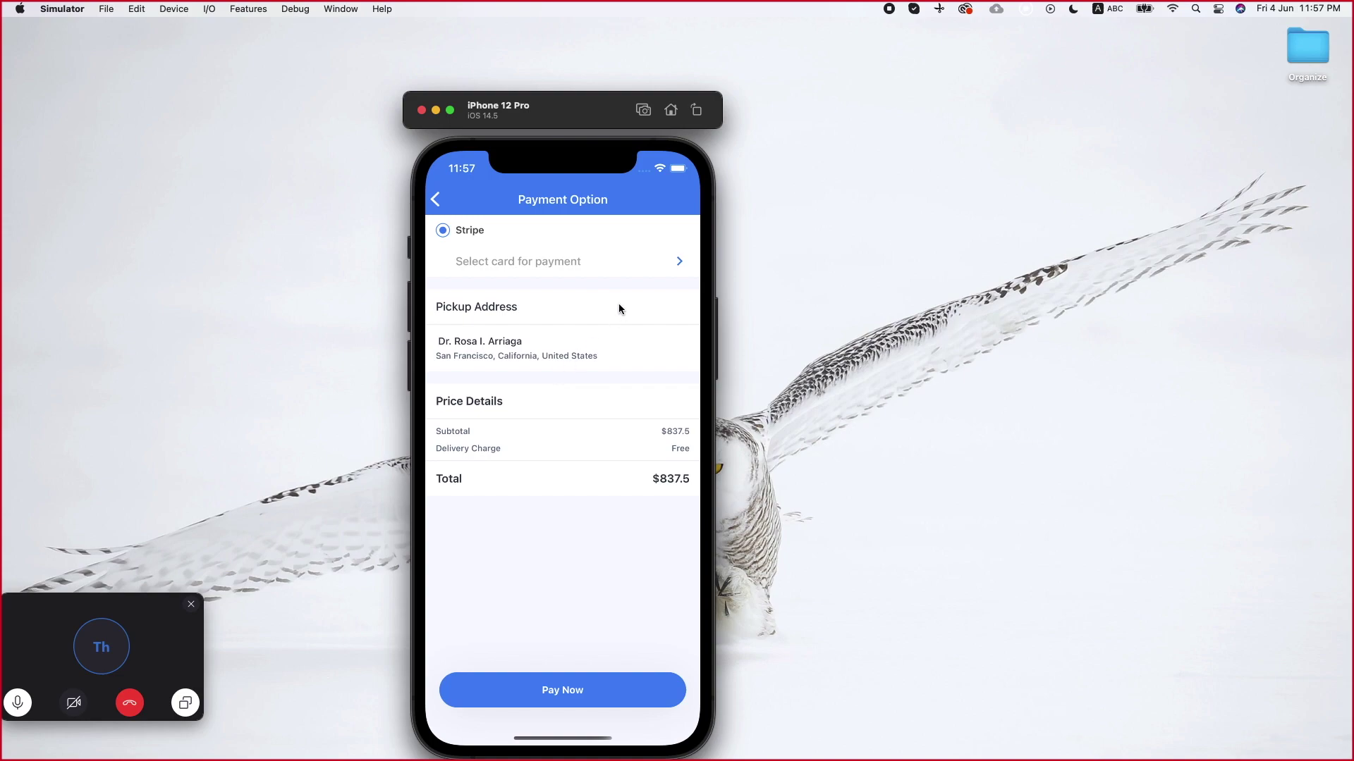
{"action": "left_click", "coordinate": [585, 262]}
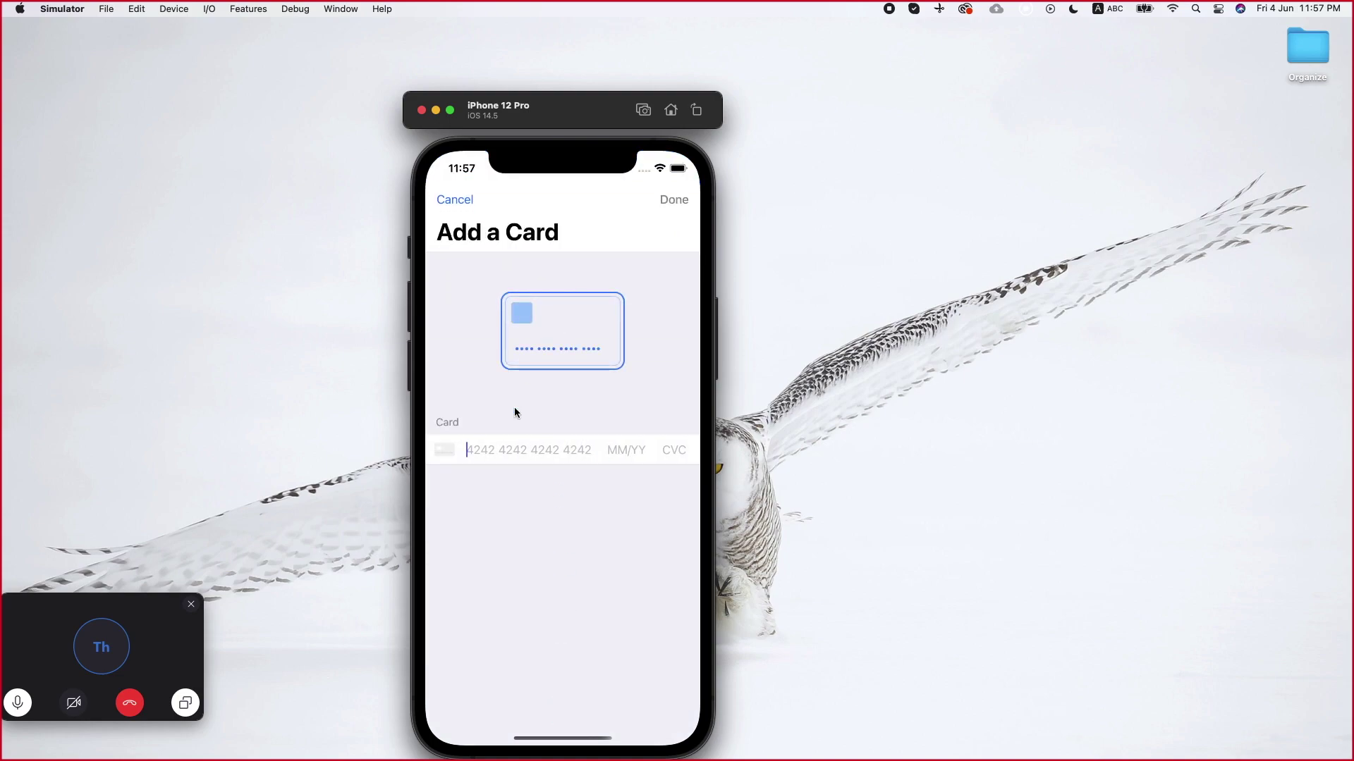
Save the Visa test card ending 4242 and pay the $837.5 order with it
{"action": "type", "text": "424242"}
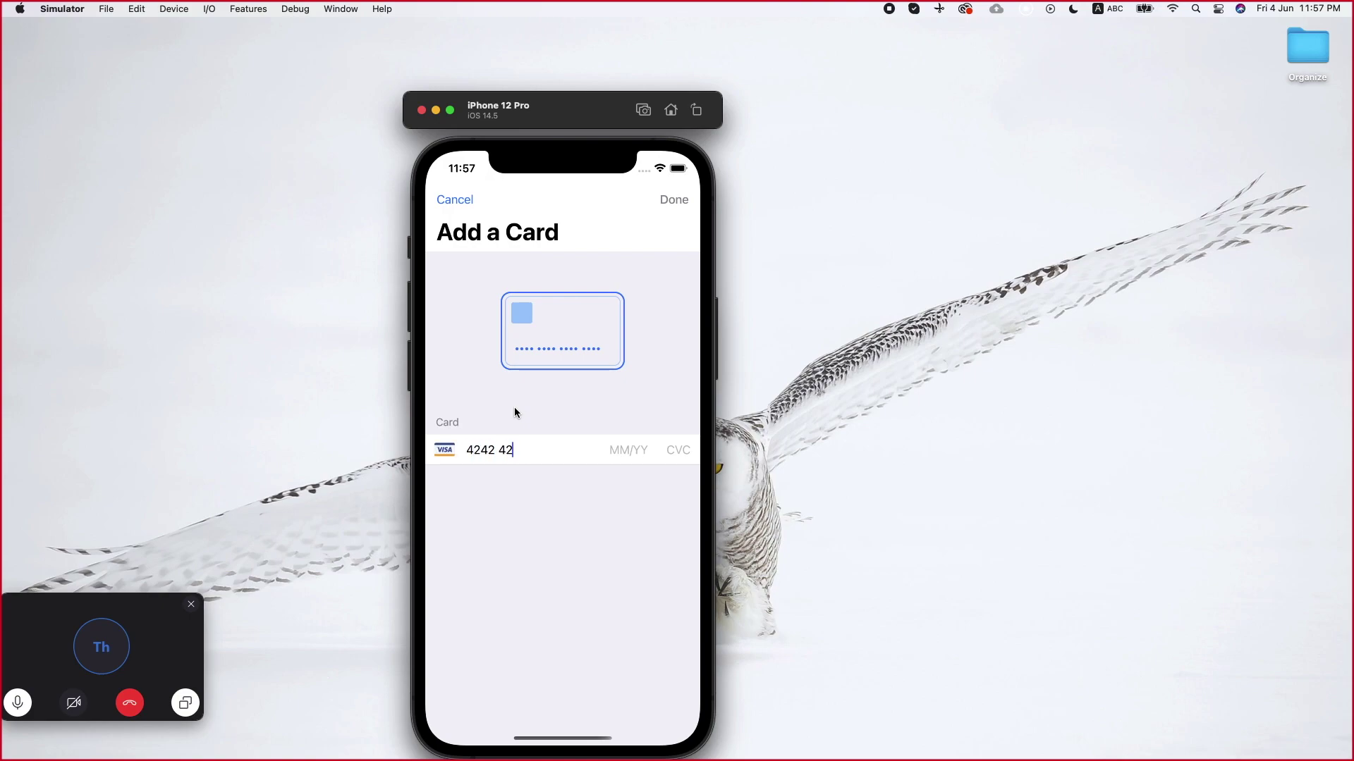
{"action": "type", "text": "4242"}
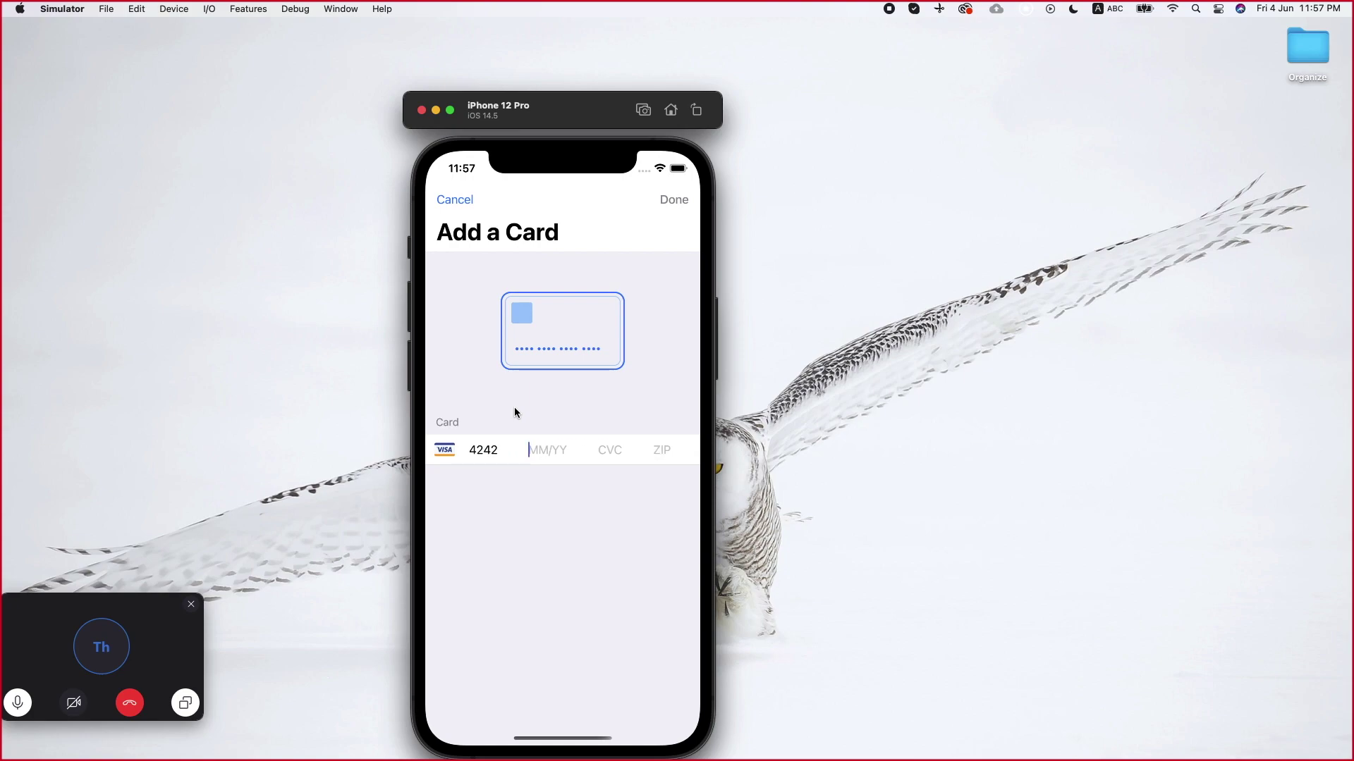
{"action": "type", "text": "42424209/22"}
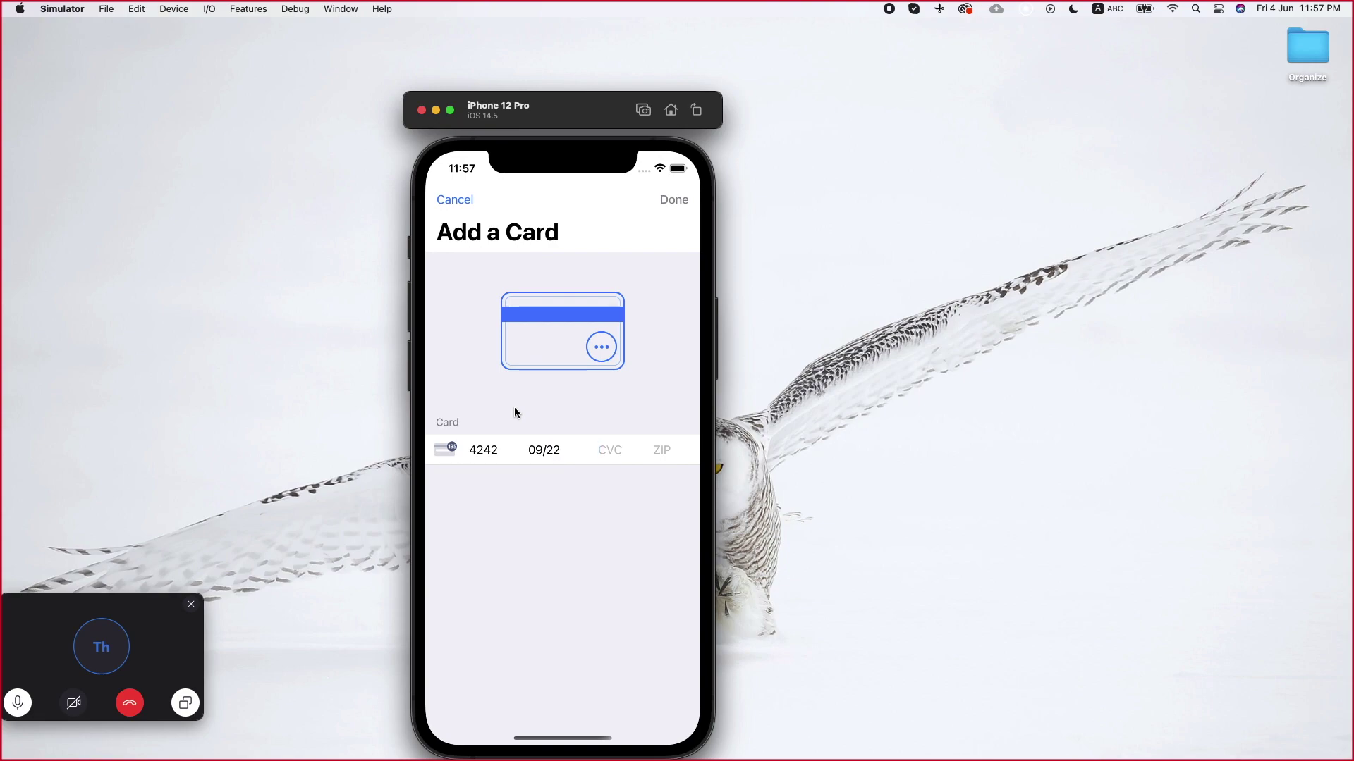
{"action": "type", "text": "100"}
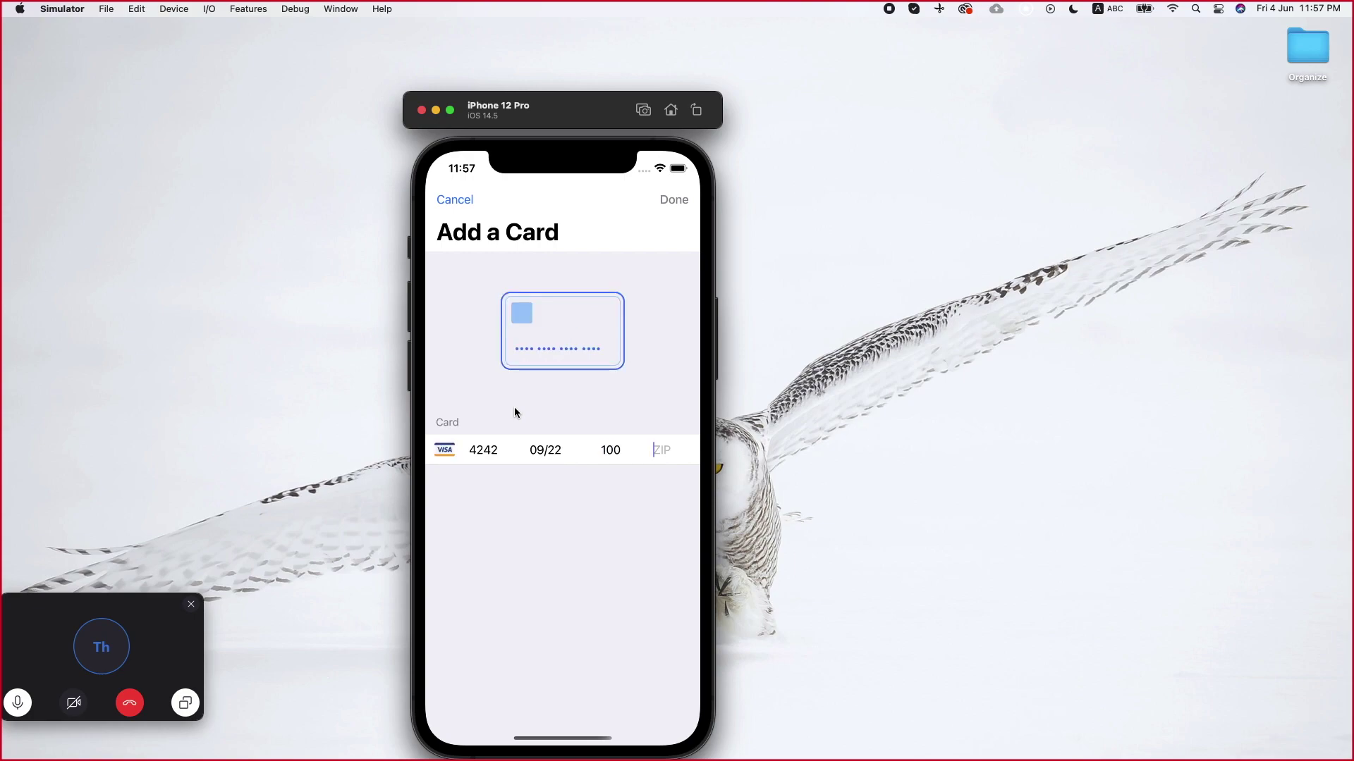
{"action": "type", "text": "60000"}
{"action": "left_click", "coordinate": [667, 199]}
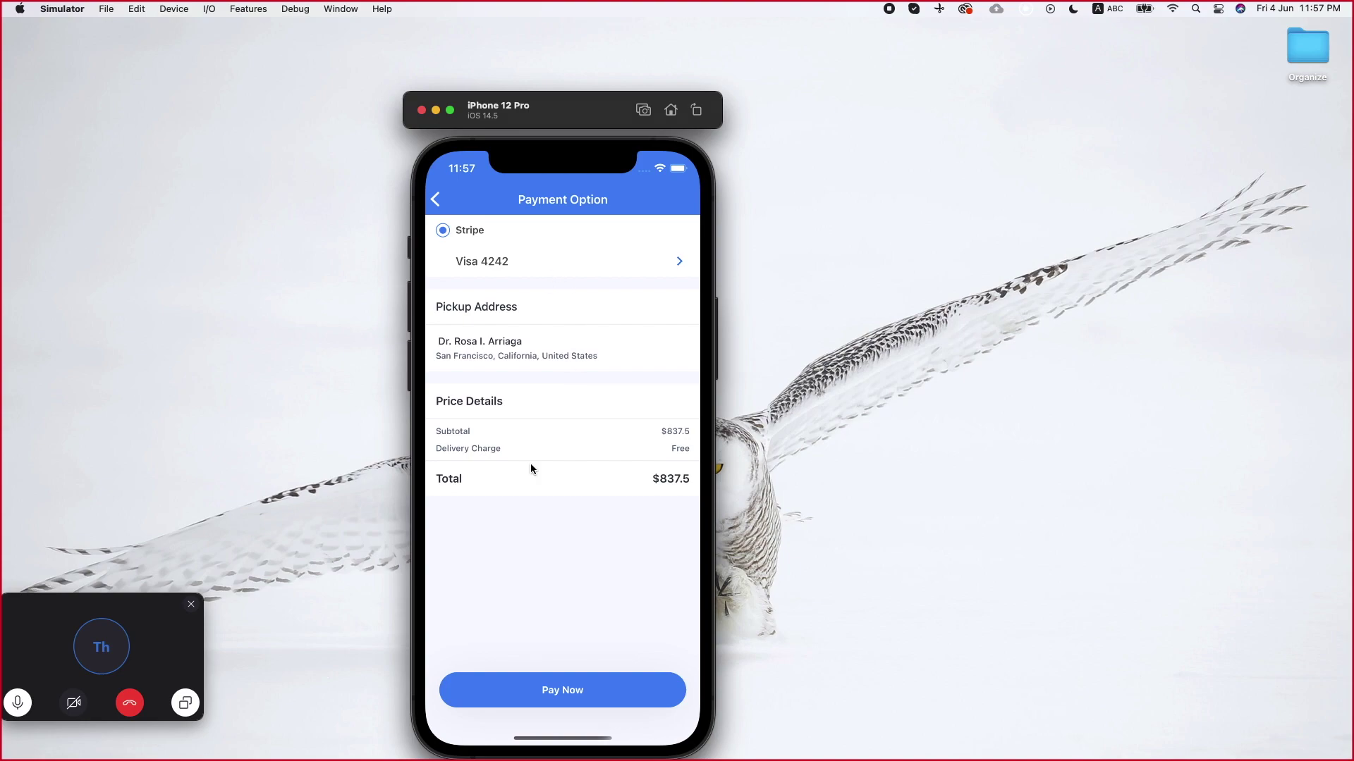
{"action": "left_click", "coordinate": [539, 691]}
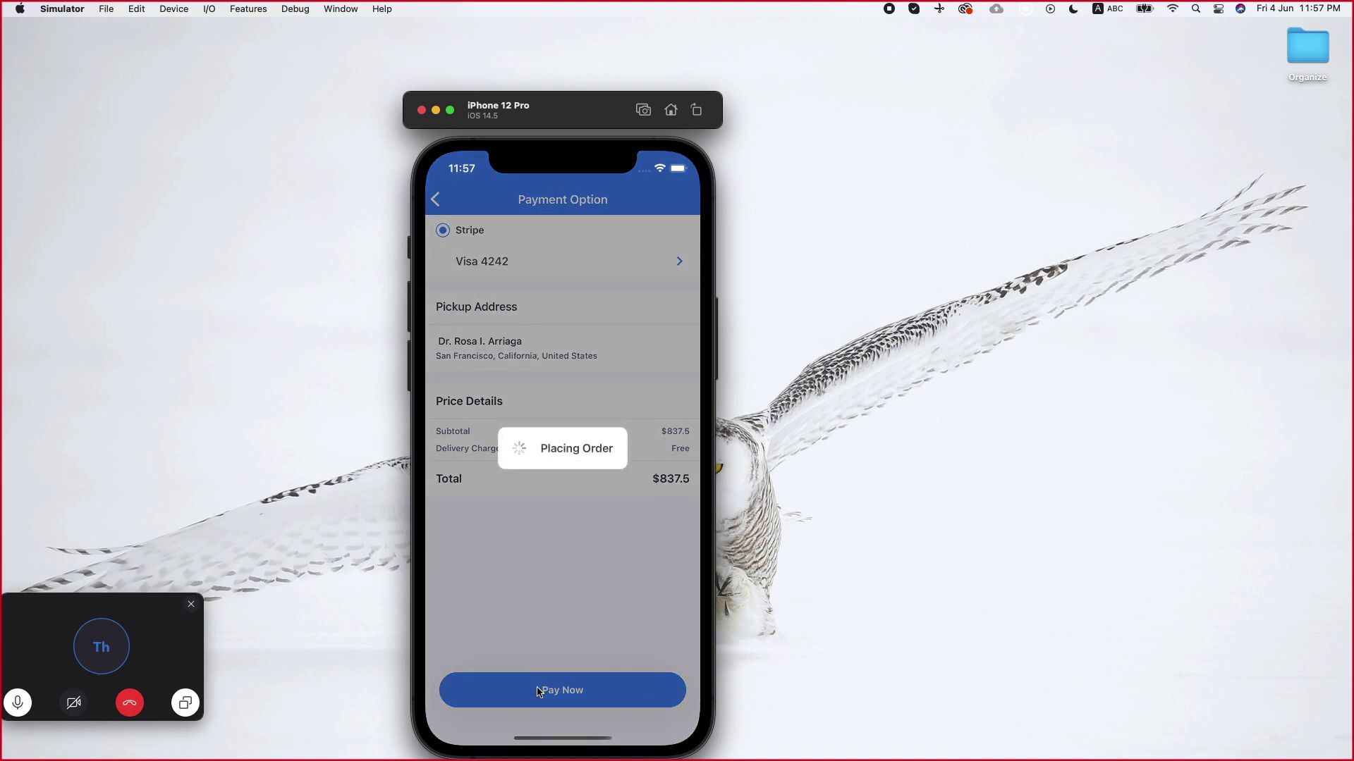
{"action": "key", "text": "ctrl+Right"}
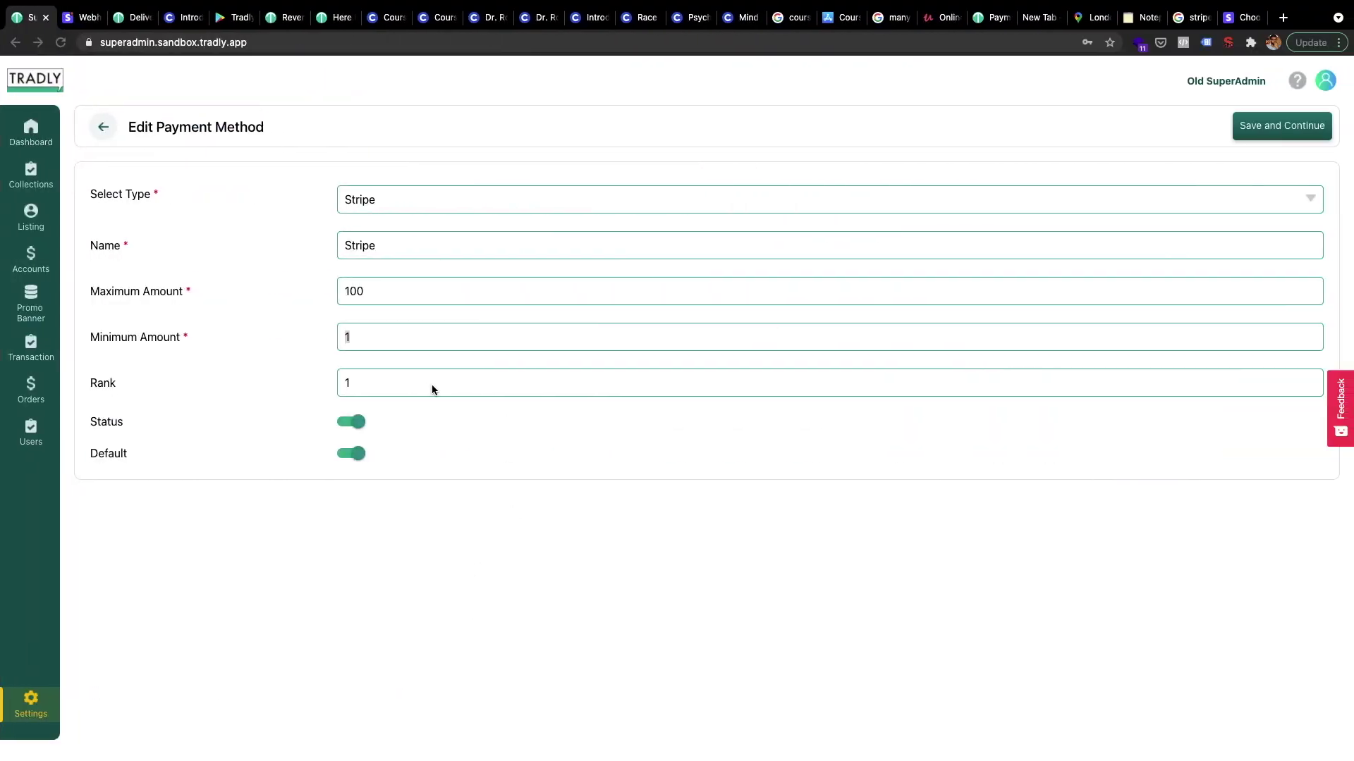
{"action": "left_click", "coordinate": [395, 337]}
{"action": "double_click", "coordinate": [338, 291]}
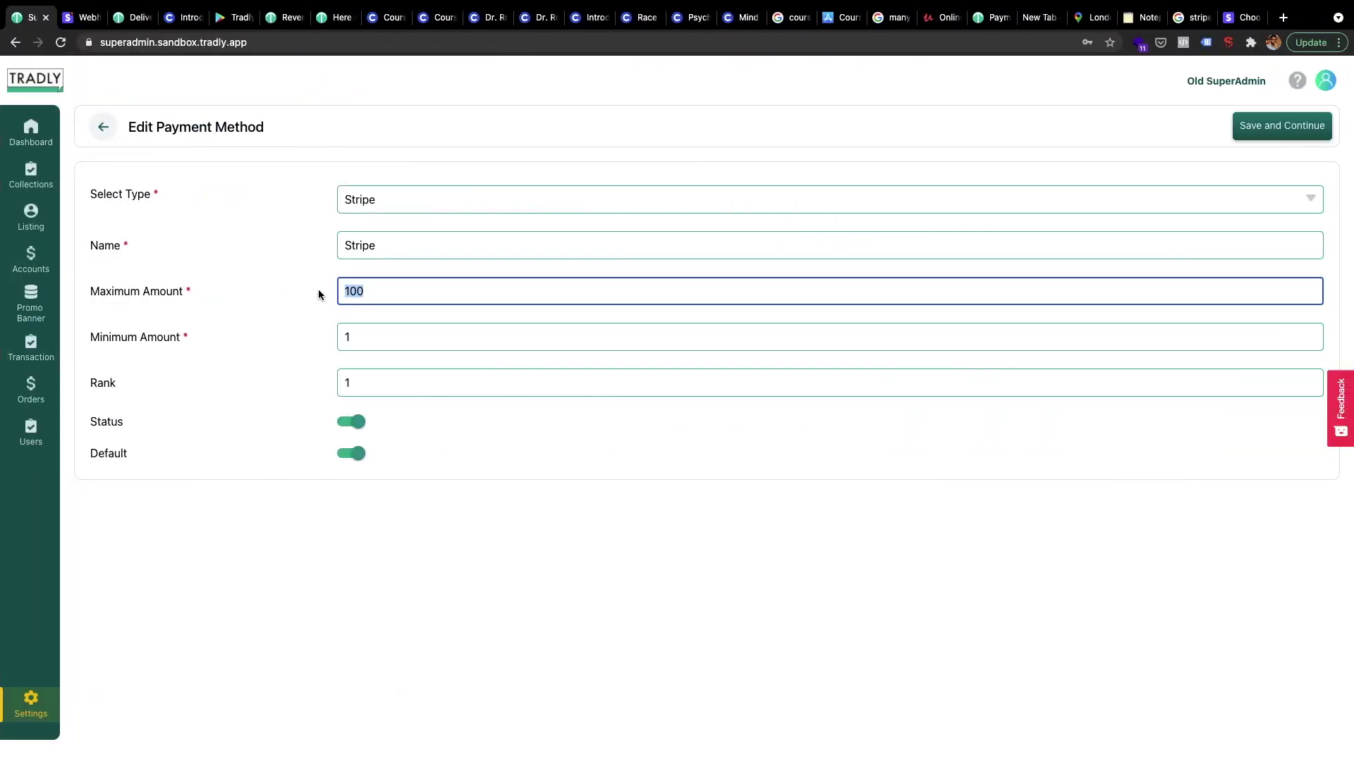
{"action": "key", "text": "ctrl+Left"}
{"action": "key", "text": "ctrl+Right"}
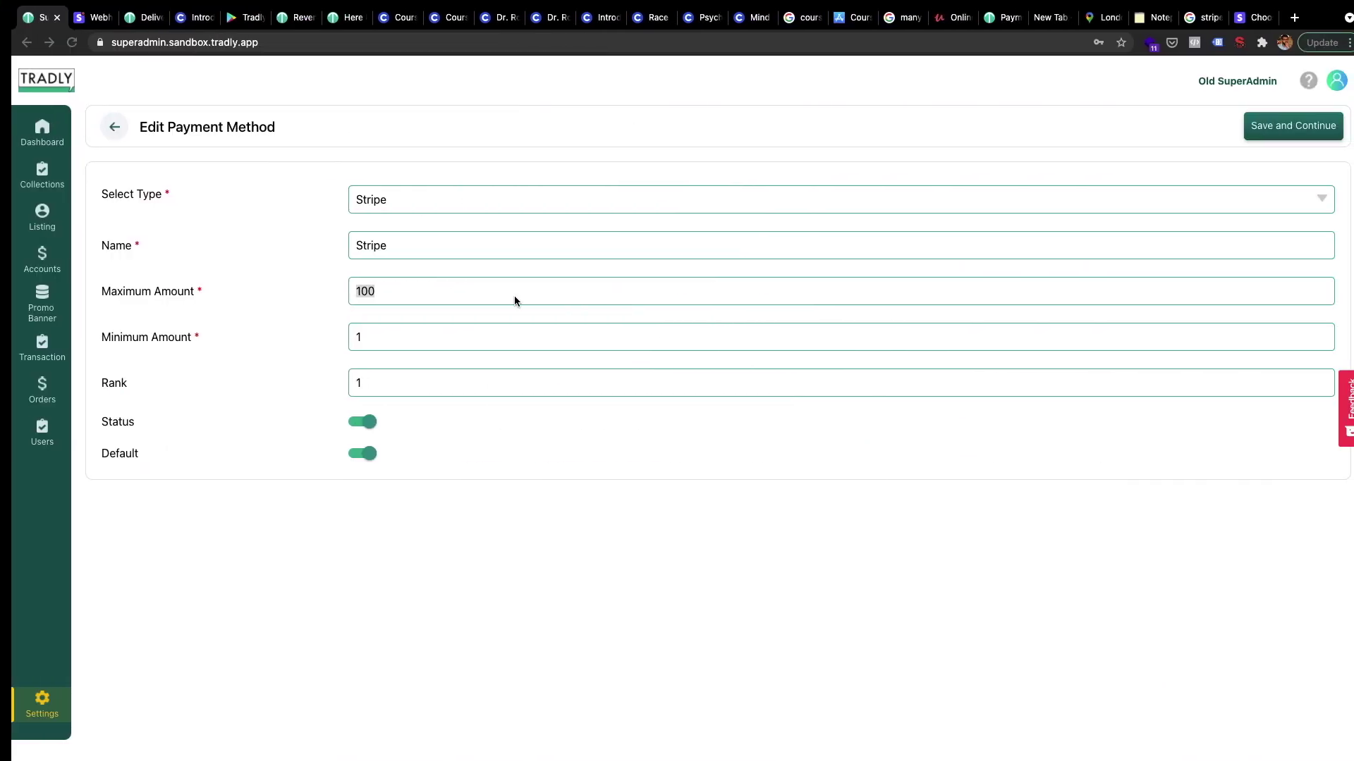
{"action": "left_click", "coordinate": [369, 295]}
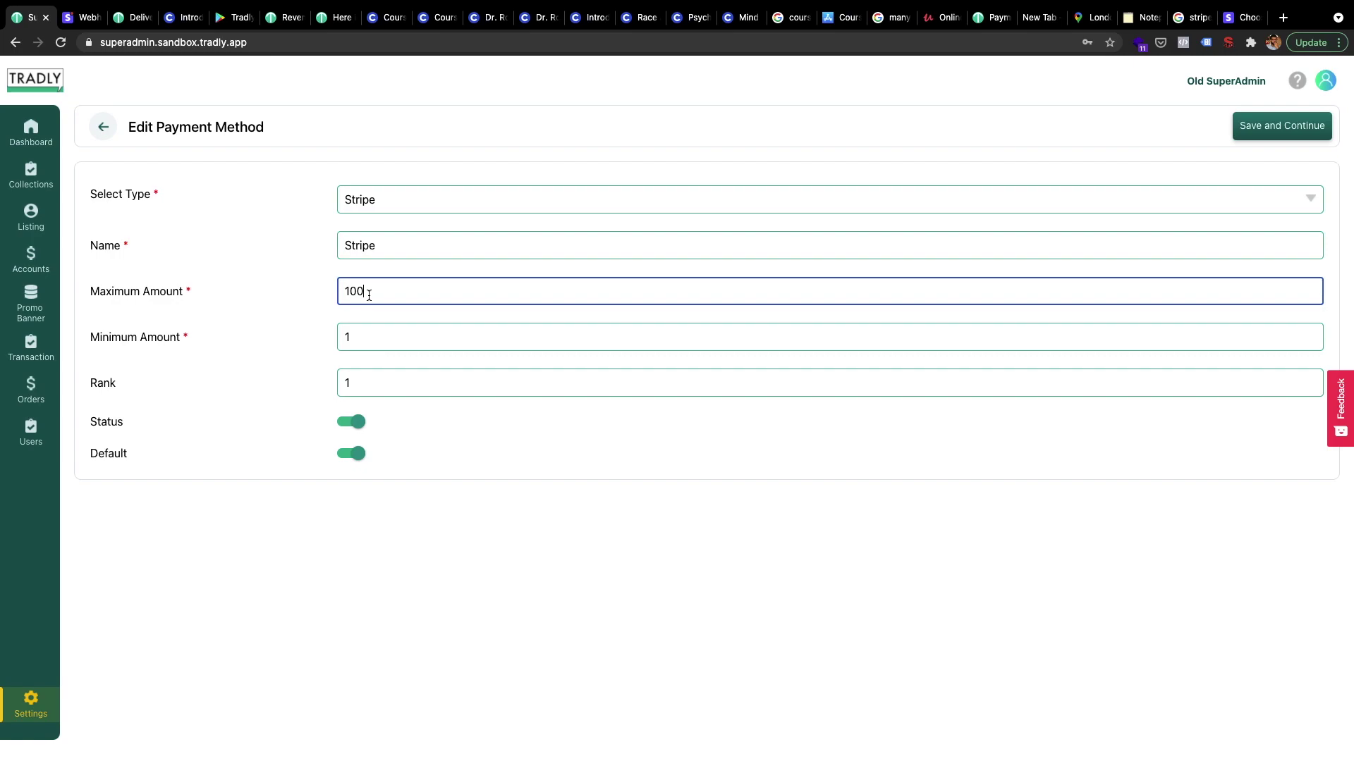
{"action": "key", "text": "ctrl+Left"}
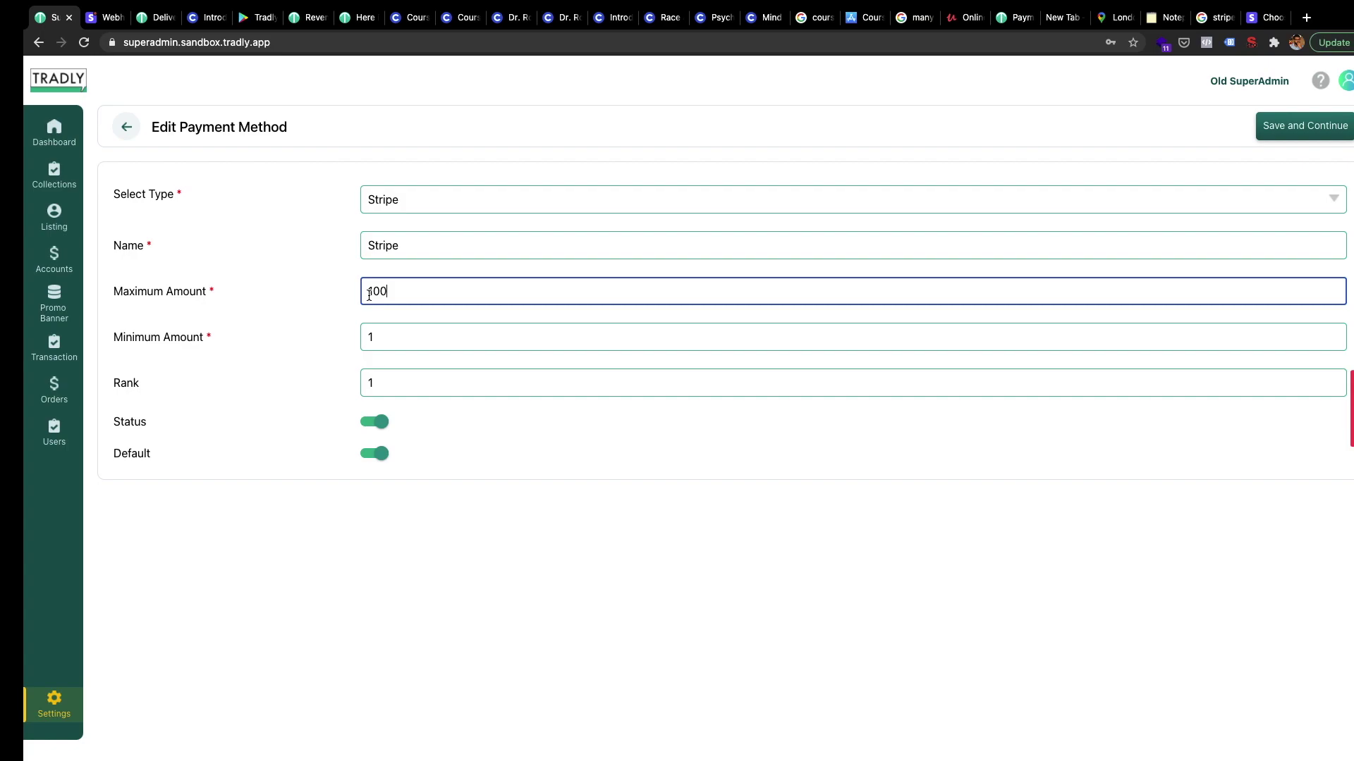
{"action": "key", "text": "ctrl+Left"}
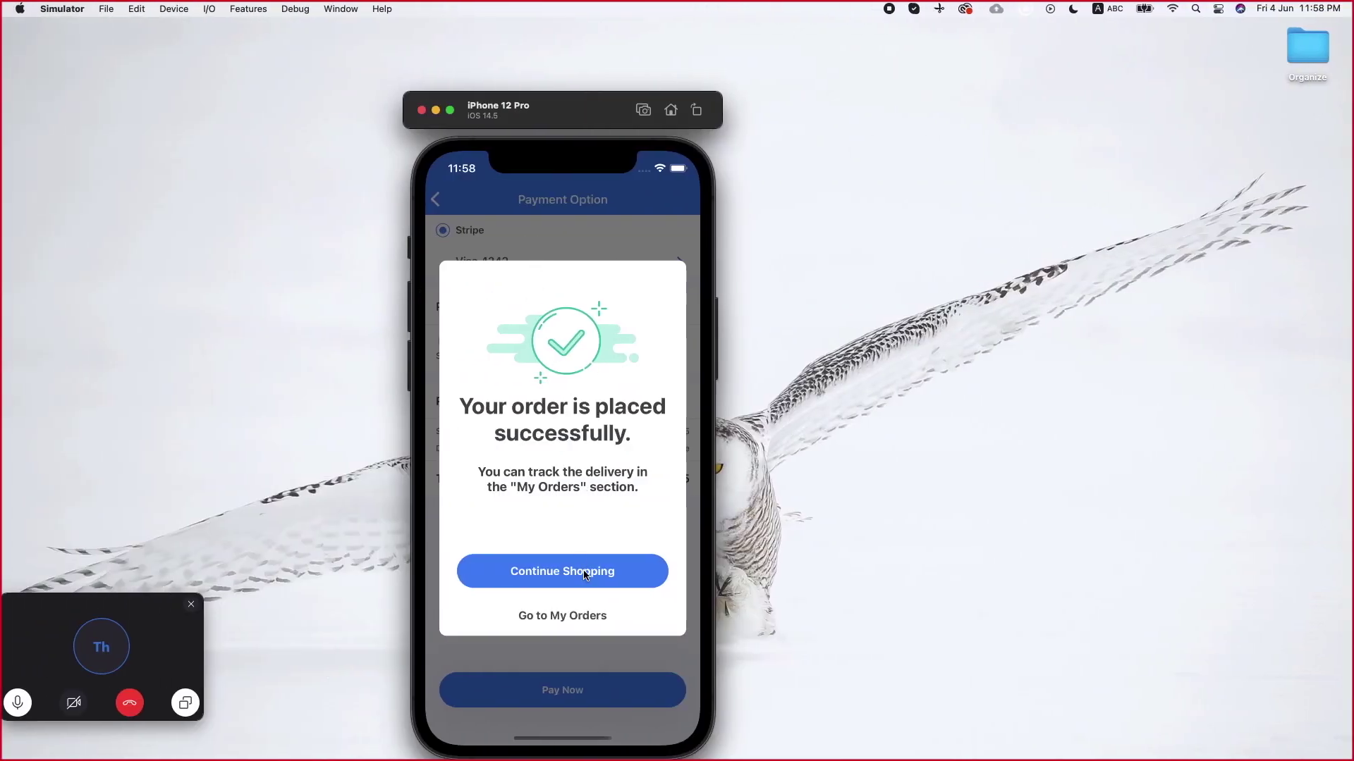
From My Orders, open the Detail Order page for the $837.5 course order
{"action": "left_click", "coordinate": [549, 614]}
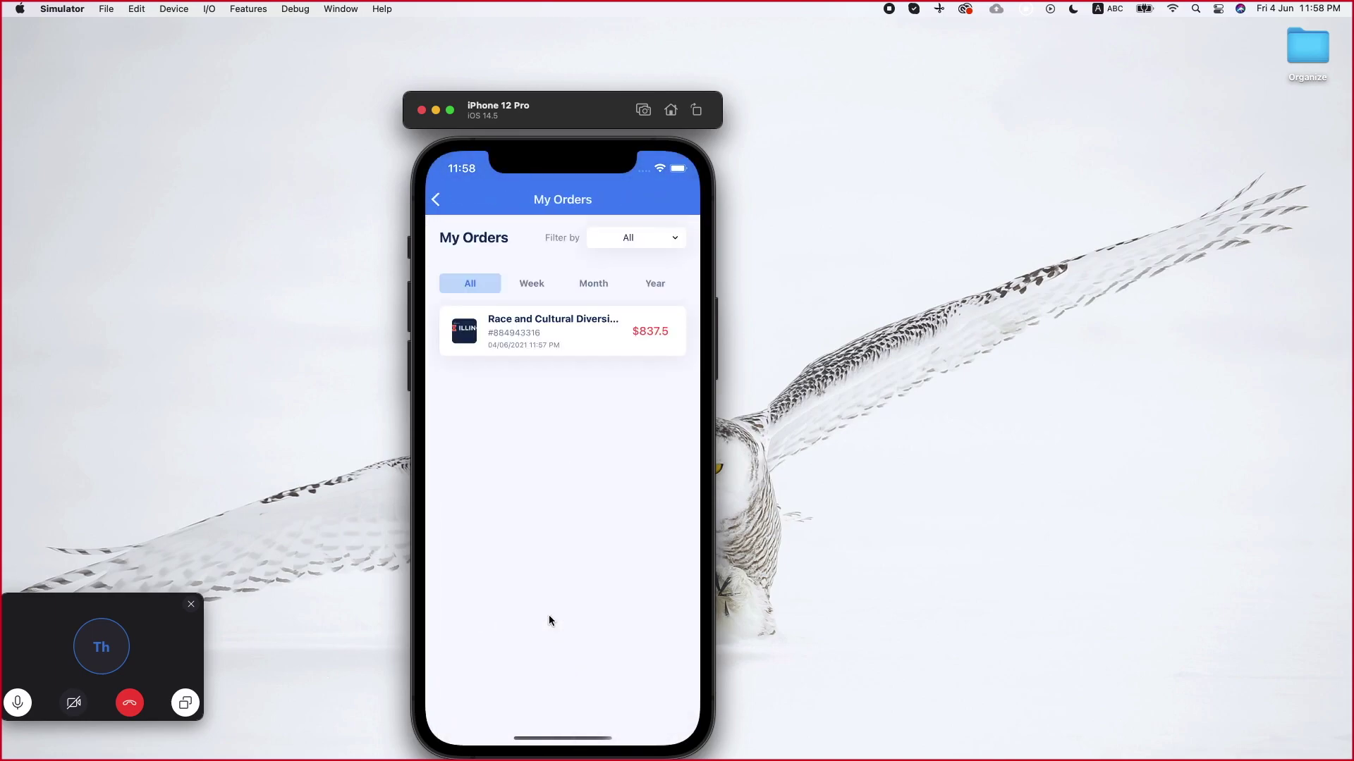
{"action": "left_click", "coordinate": [547, 353]}
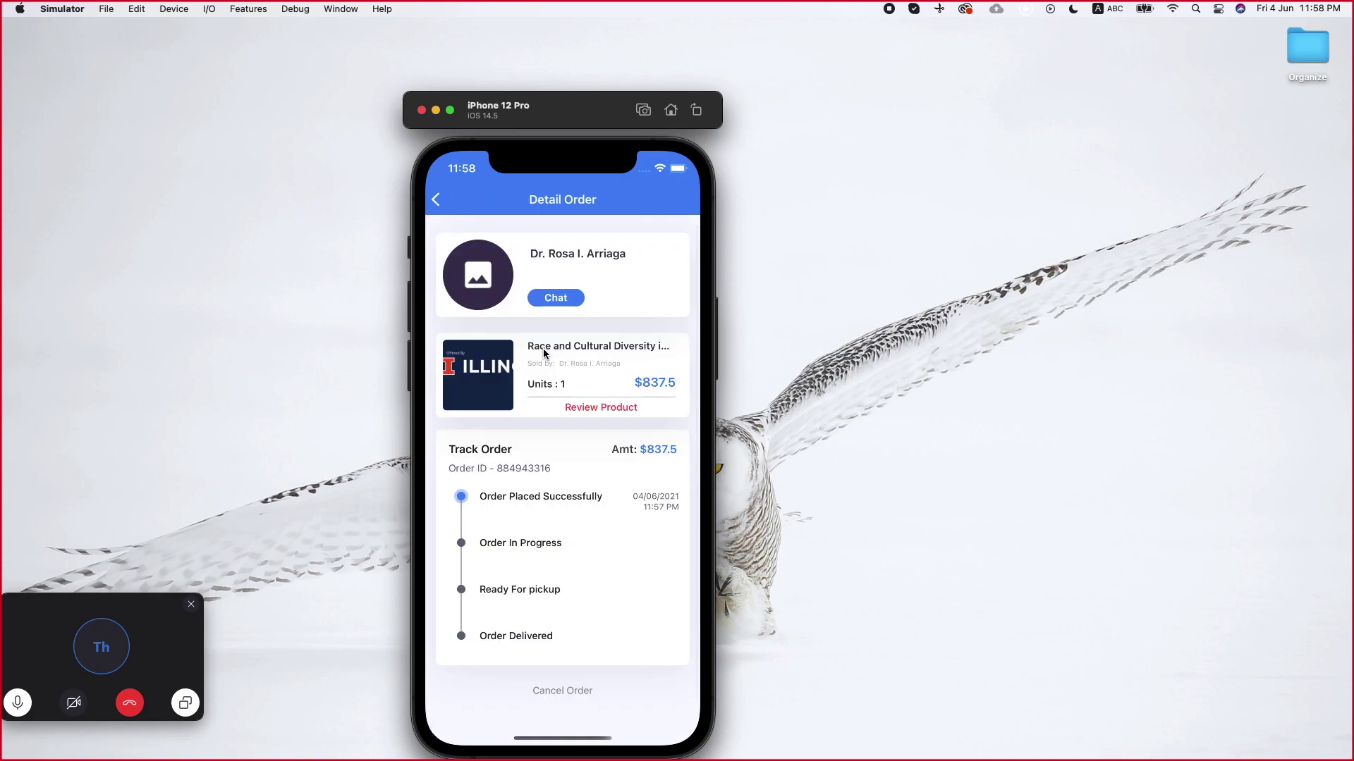
{"action": "left_click_drag", "start_coordinate": [529, 492], "coordinate": [555, 422]}
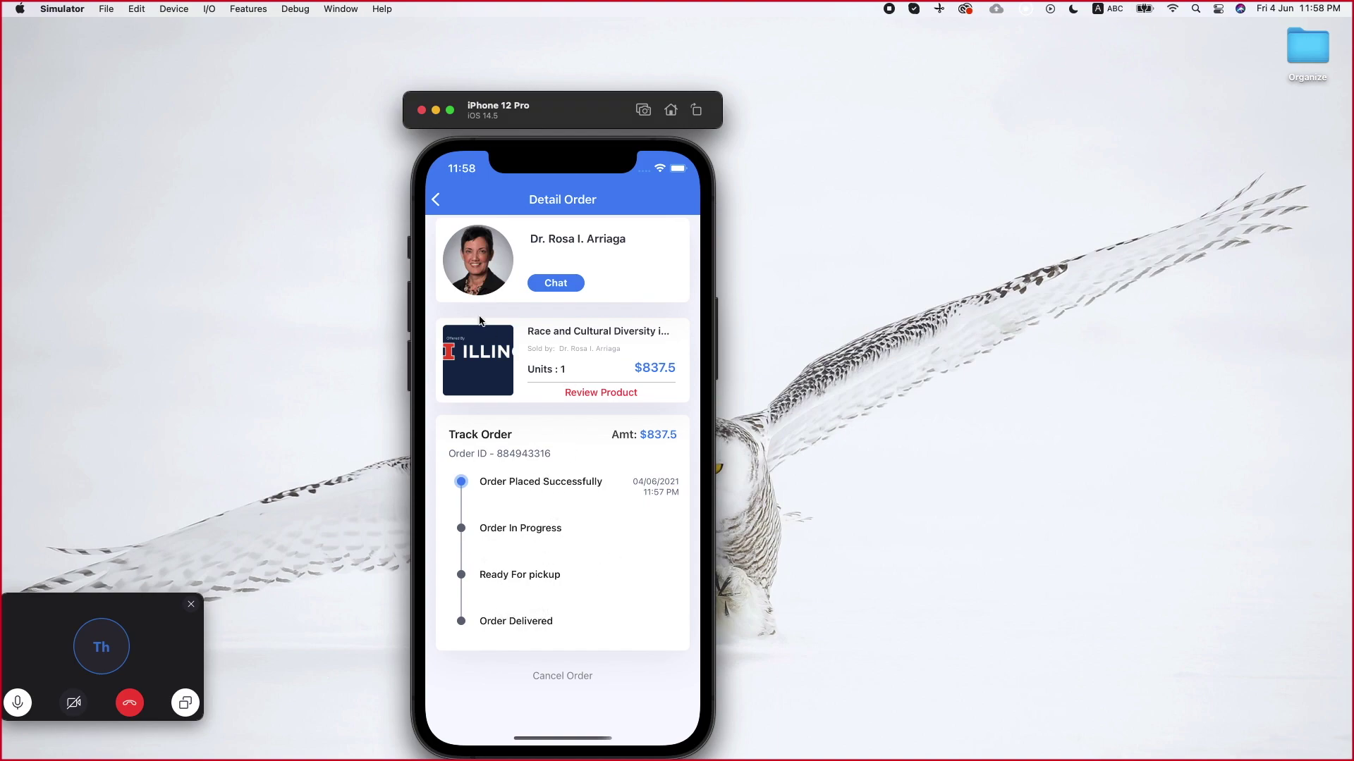
Send the message 'Hi' to the course seller in chat
{"action": "left_click", "coordinate": [554, 284]}
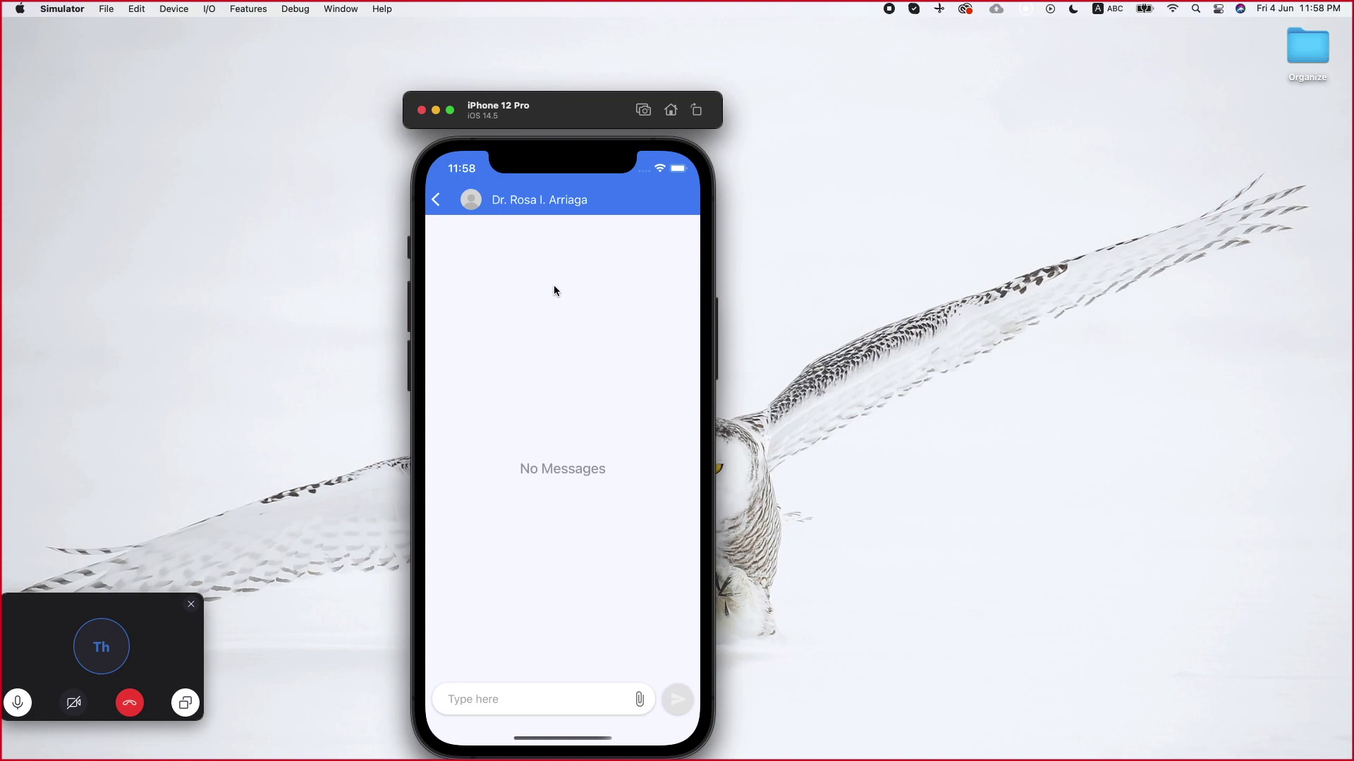
{"action": "left_click", "coordinate": [437, 199]}
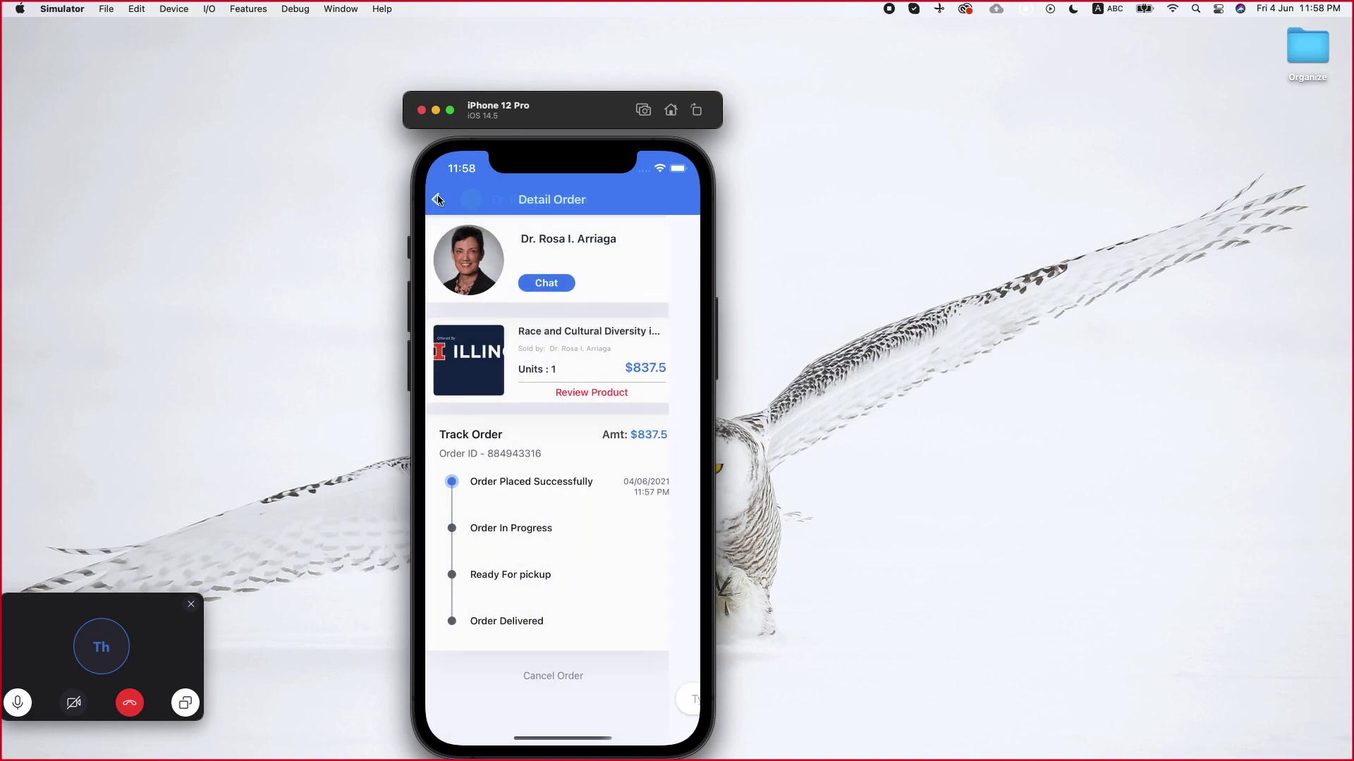
{"action": "left_click", "coordinate": [547, 285]}
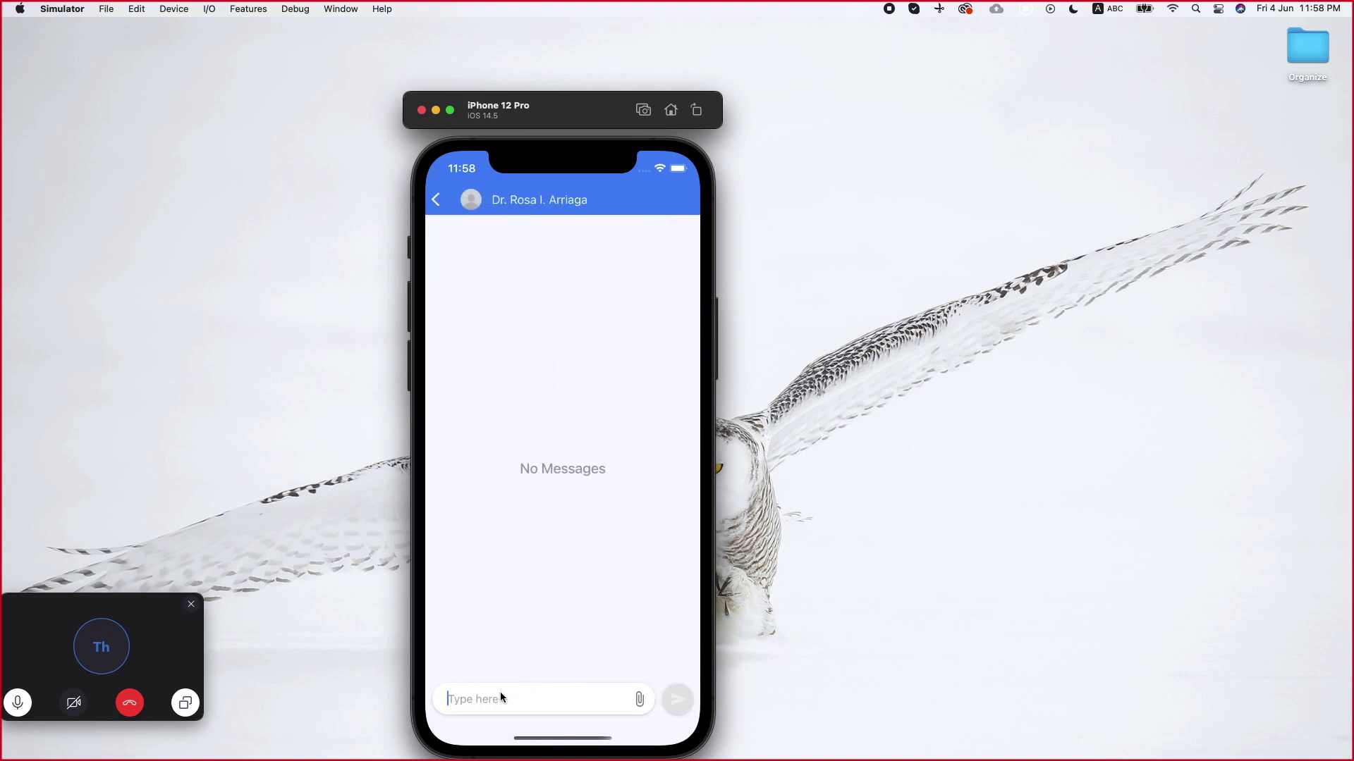
{"action": "type", "text": "Hi"}
{"action": "left_click", "coordinate": [679, 699]}
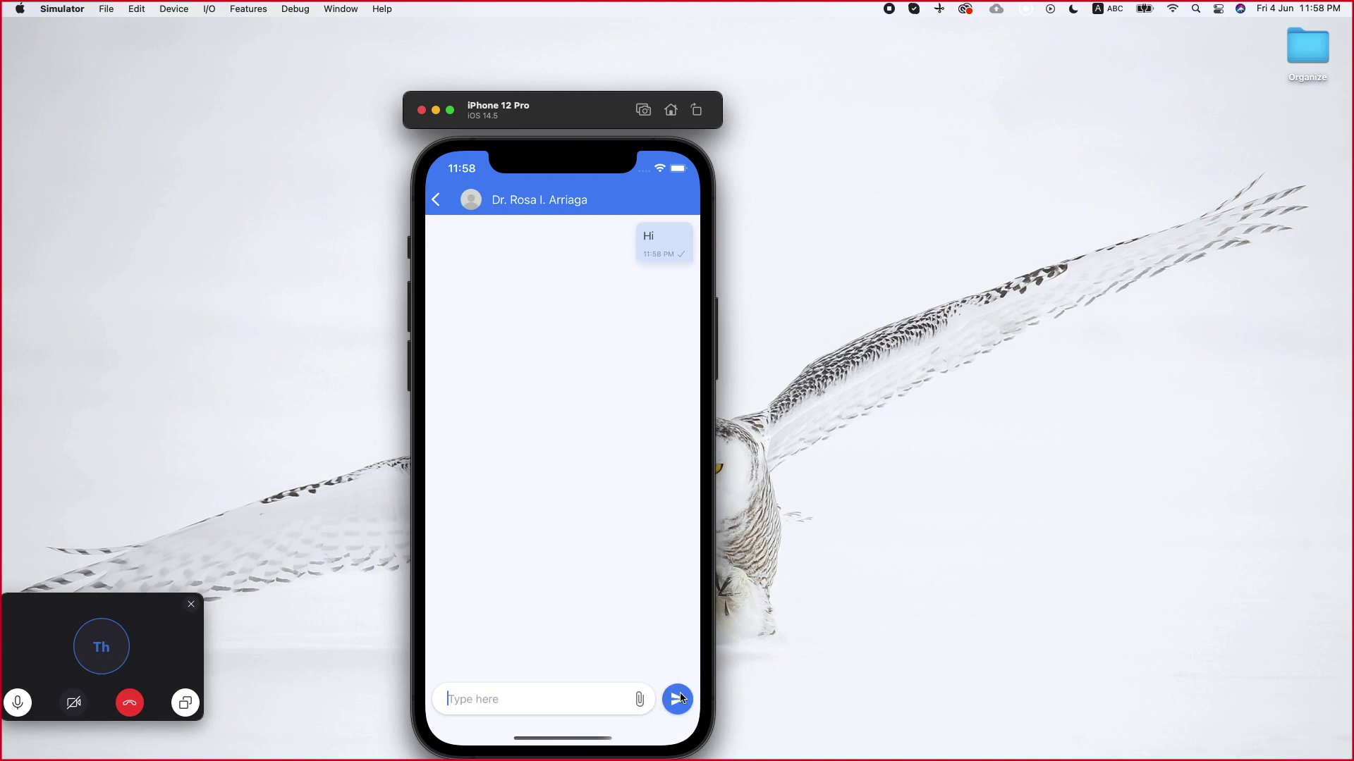
Back out through the order details, orders list and course page to the marketplace home screen
{"action": "left_click", "coordinate": [440, 198]}
{"action": "left_click", "coordinate": [437, 198]}
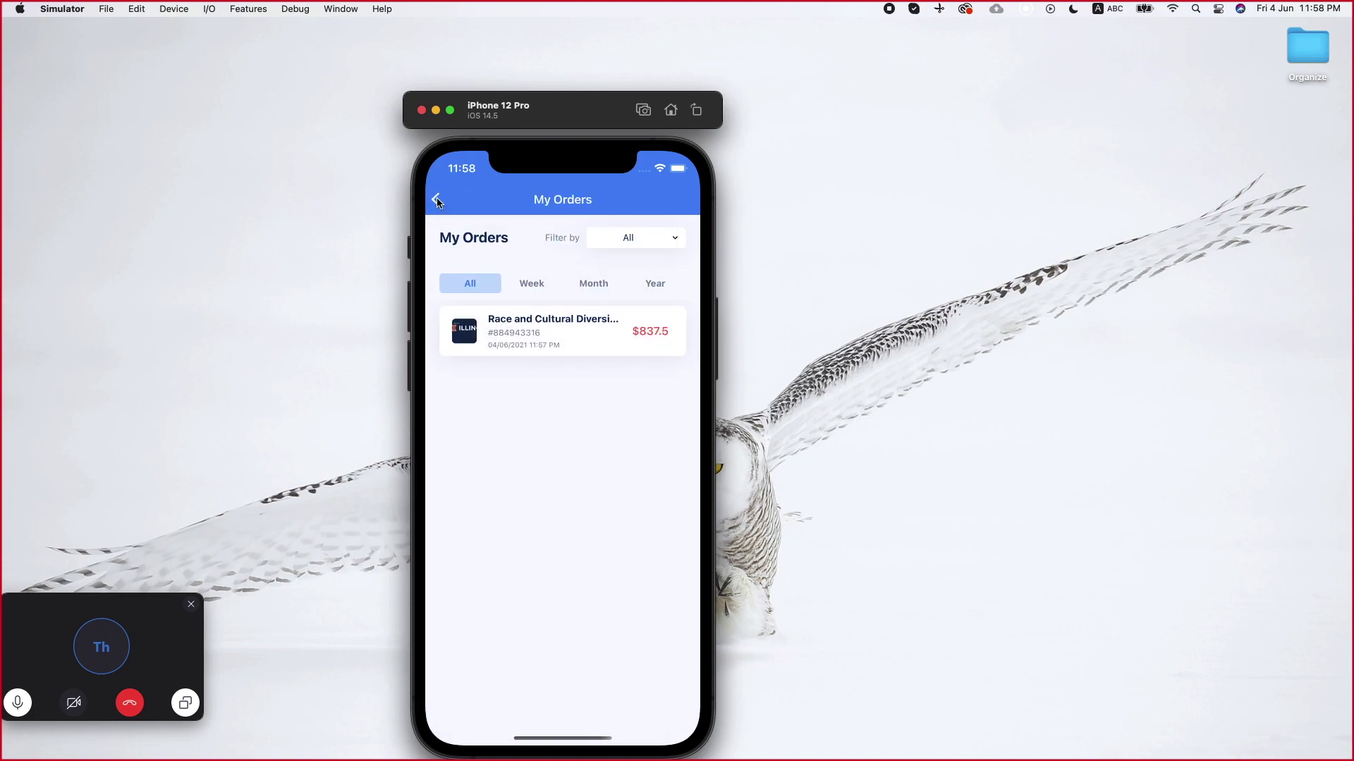
{"action": "left_click", "coordinate": [437, 199]}
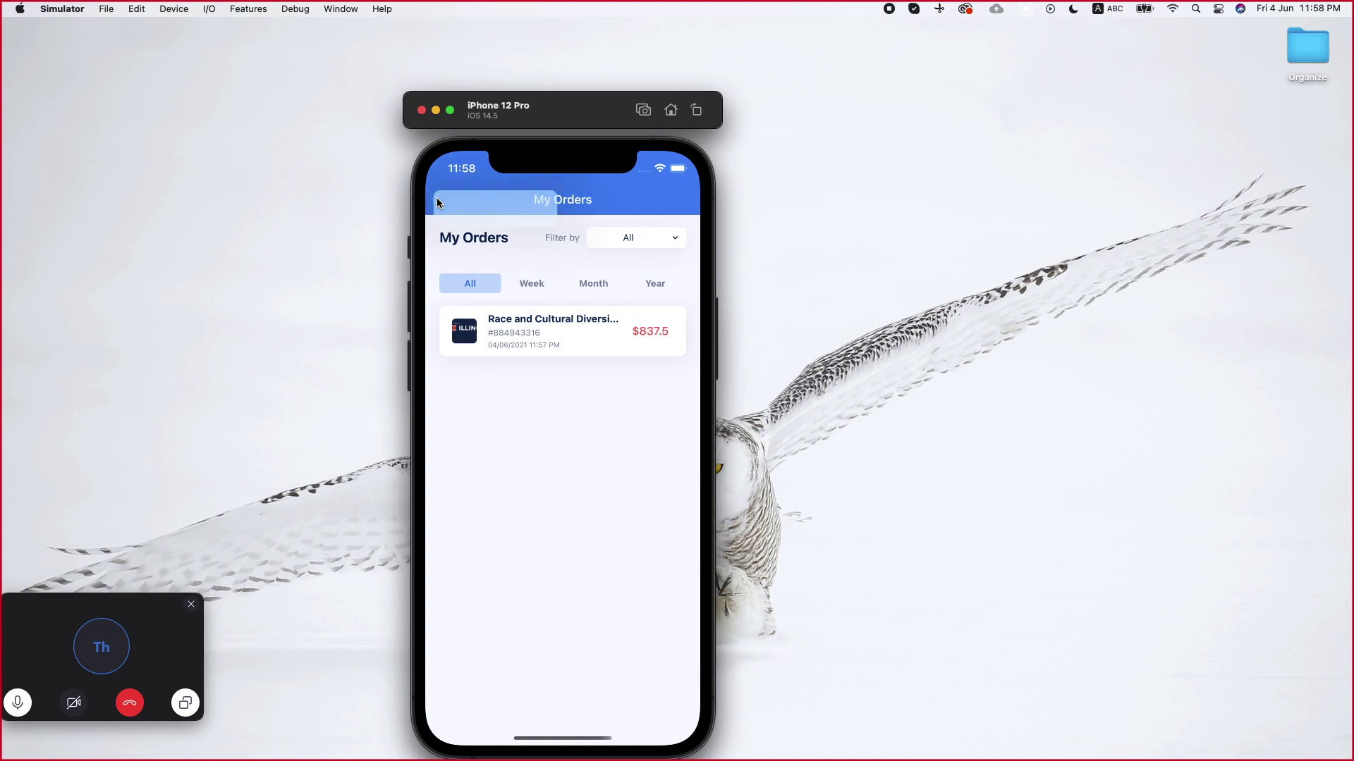
{"action": "left_click", "coordinate": [495, 462]}
{"action": "left_click", "coordinate": [447, 197]}
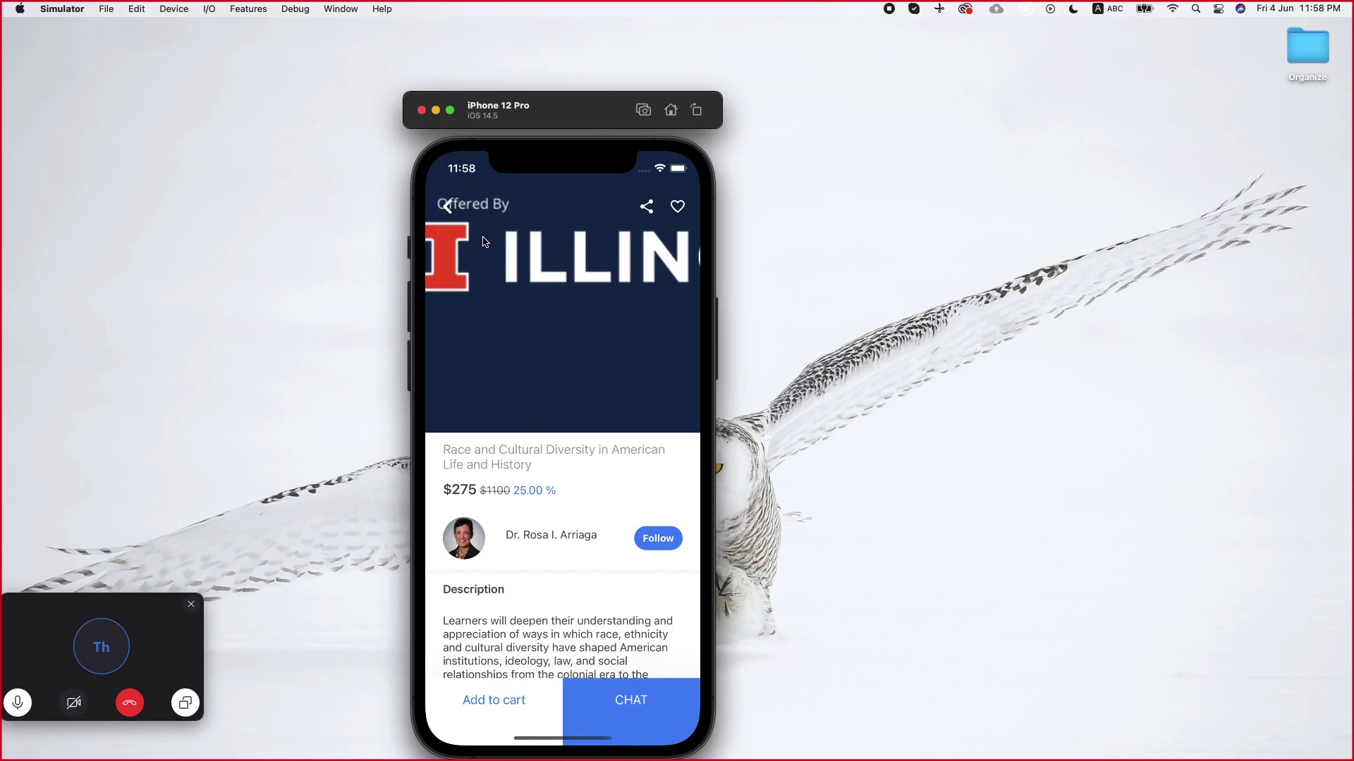
{"action": "left_click", "coordinate": [446, 208]}
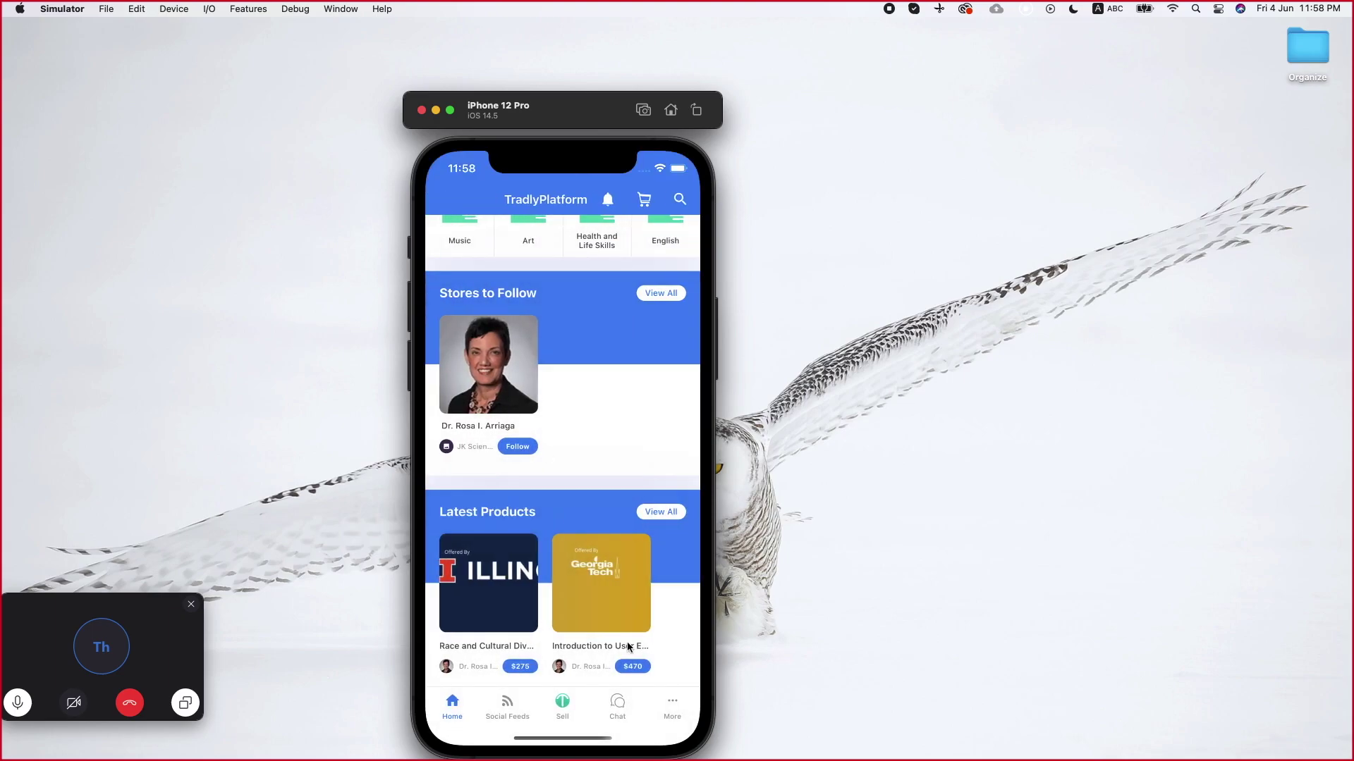
{"action": "scroll", "coordinate": [626, 616], "scroll_direction": "up", "scroll_amount": 2}
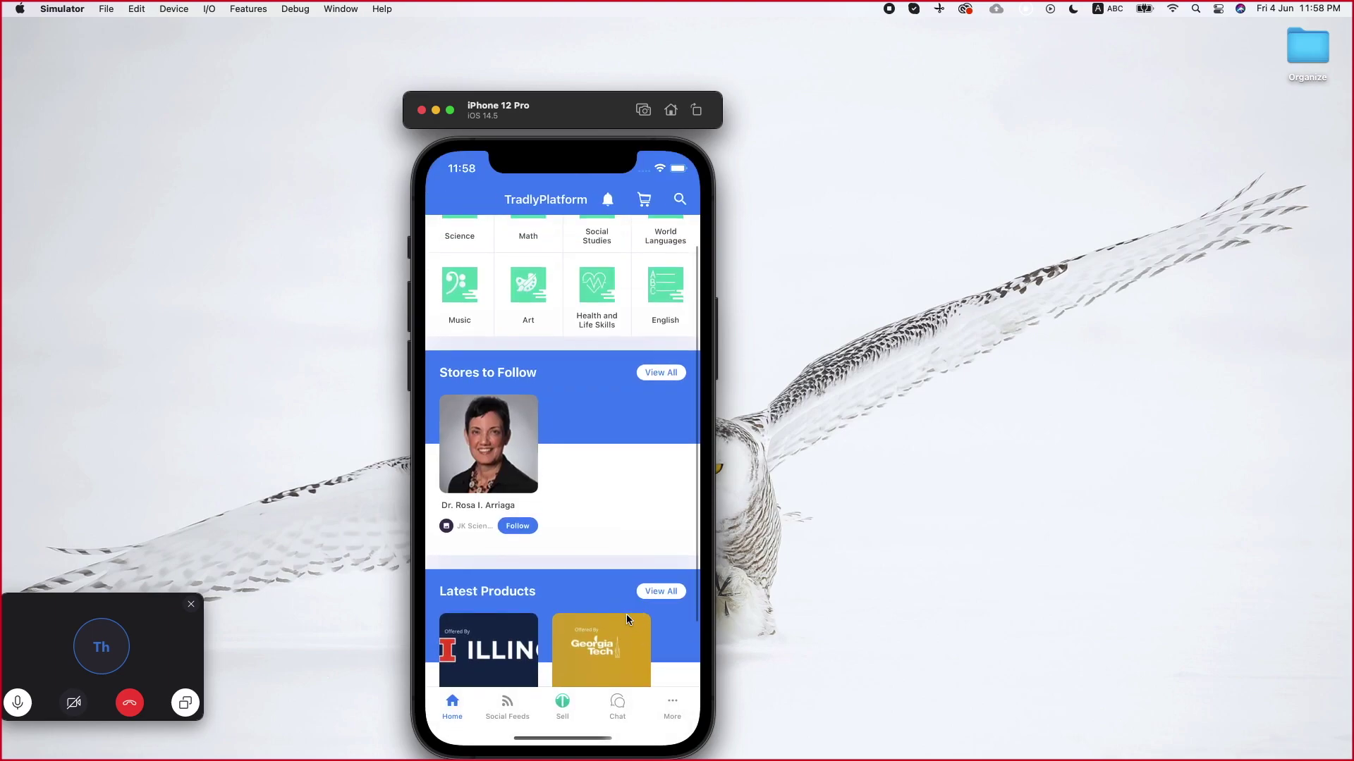
In Chrome, scroll the Tradly setup article to section 4, Customising your look and feel
{"action": "key", "text": "super+Tab"}
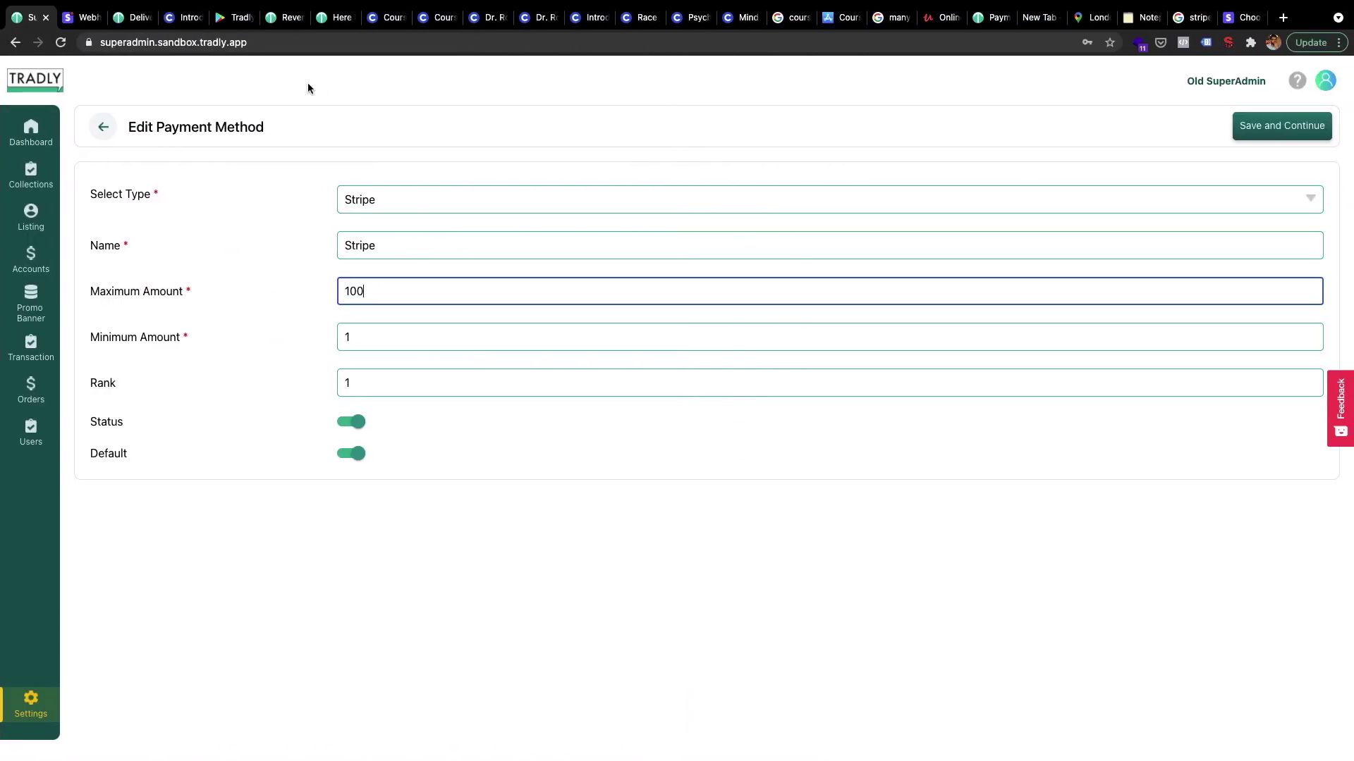
{"action": "left_click", "coordinate": [315, 20]}
{"action": "scroll", "coordinate": [410, 537], "scroll_direction": "down", "scroll_amount": 2}
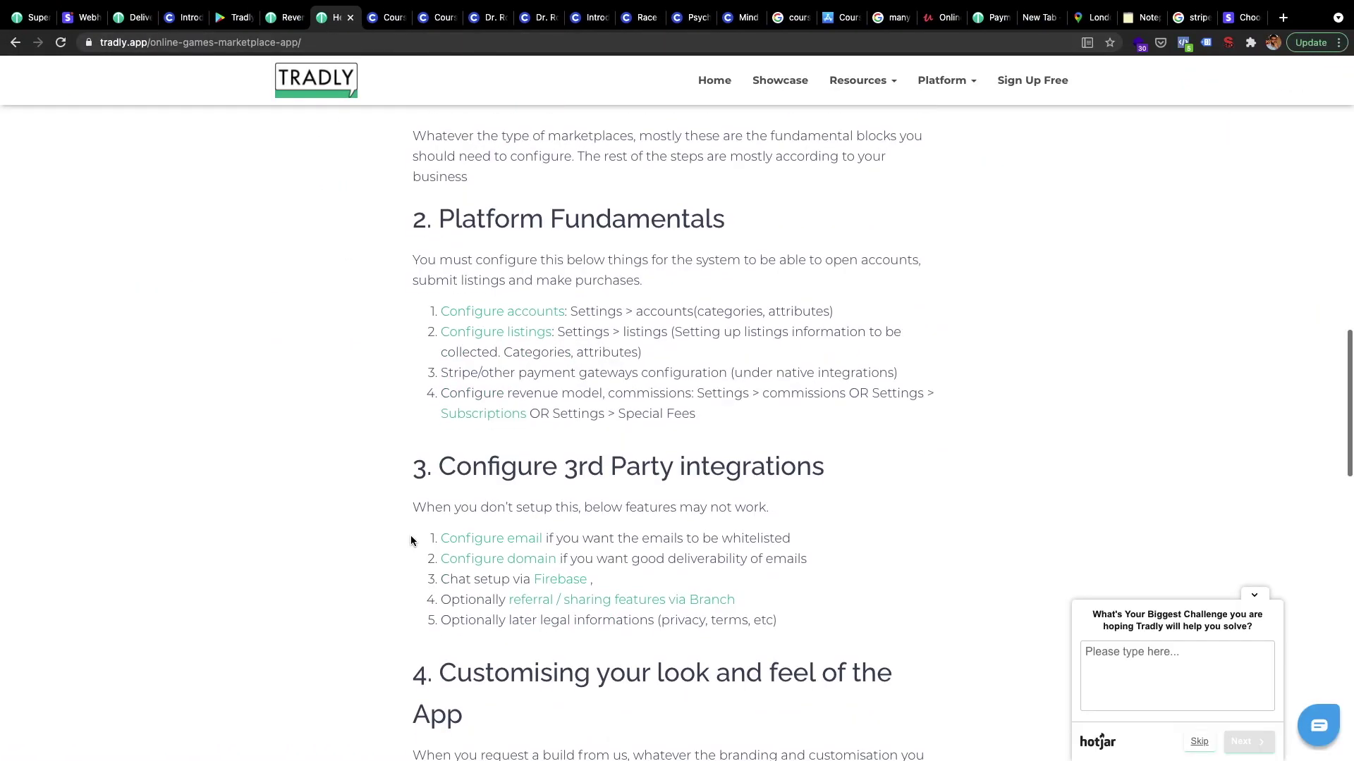
{"action": "scroll", "coordinate": [411, 538], "scroll_direction": "down", "scroll_amount": 2}
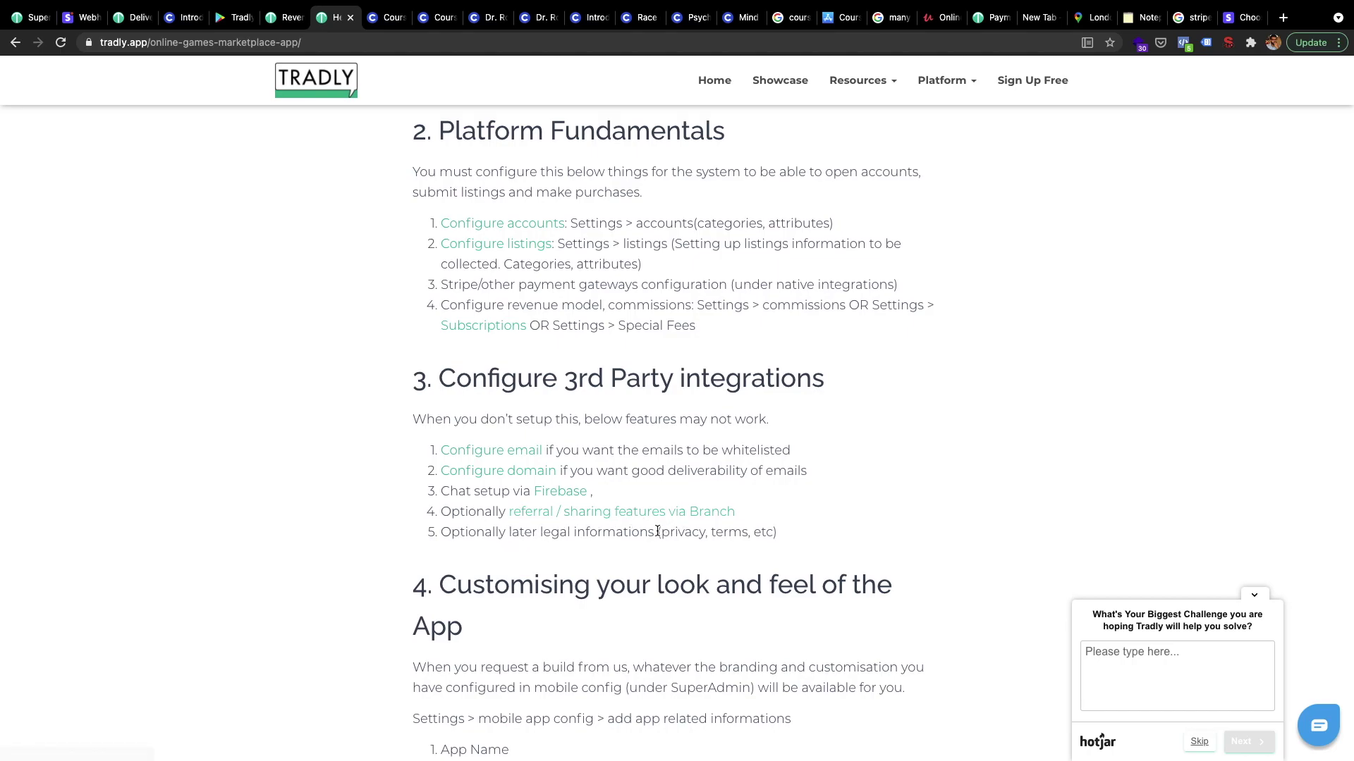
{"action": "scroll", "coordinate": [575, 608], "scroll_direction": "down", "scroll_amount": 1}
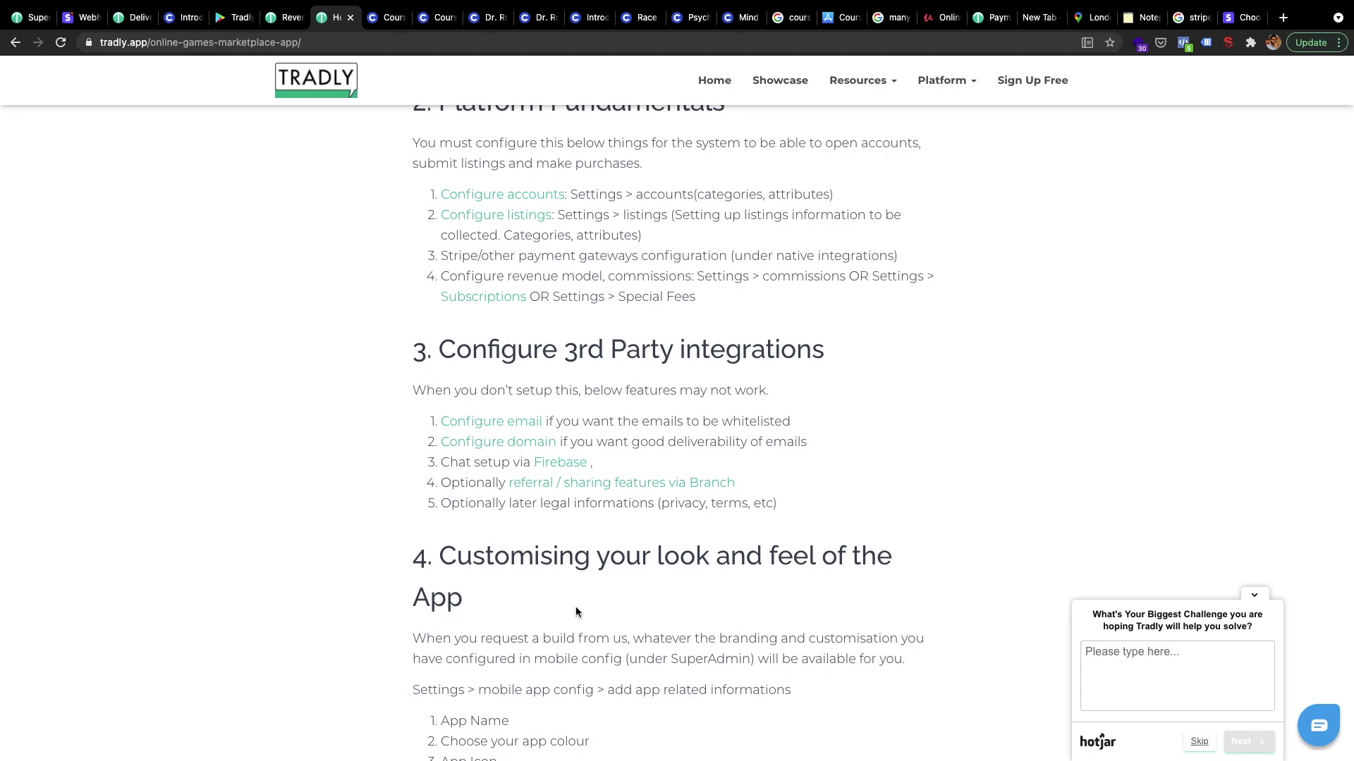
{"action": "scroll", "coordinate": [575, 612], "scroll_direction": "down", "scroll_amount": 4}
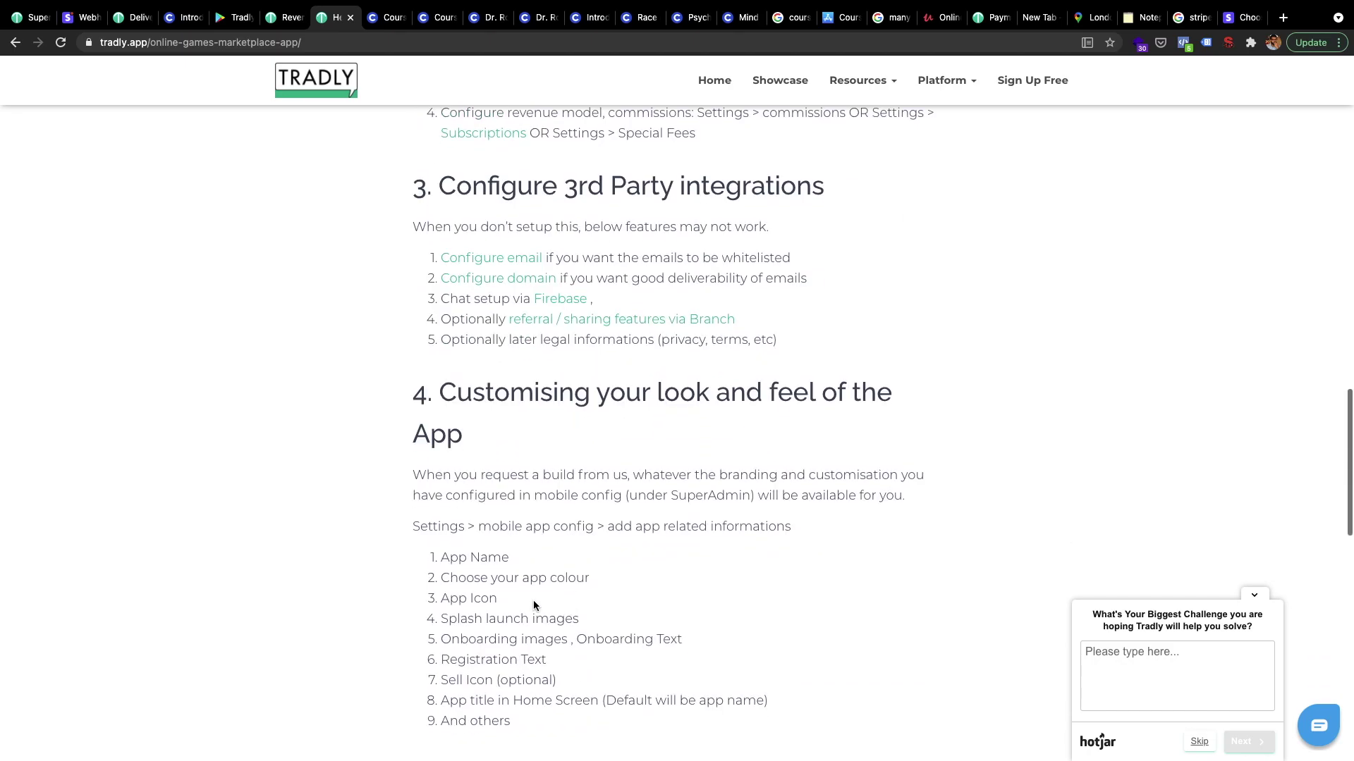
{"action": "scroll", "coordinate": [533, 604], "scroll_direction": "down", "scroll_amount": 2}
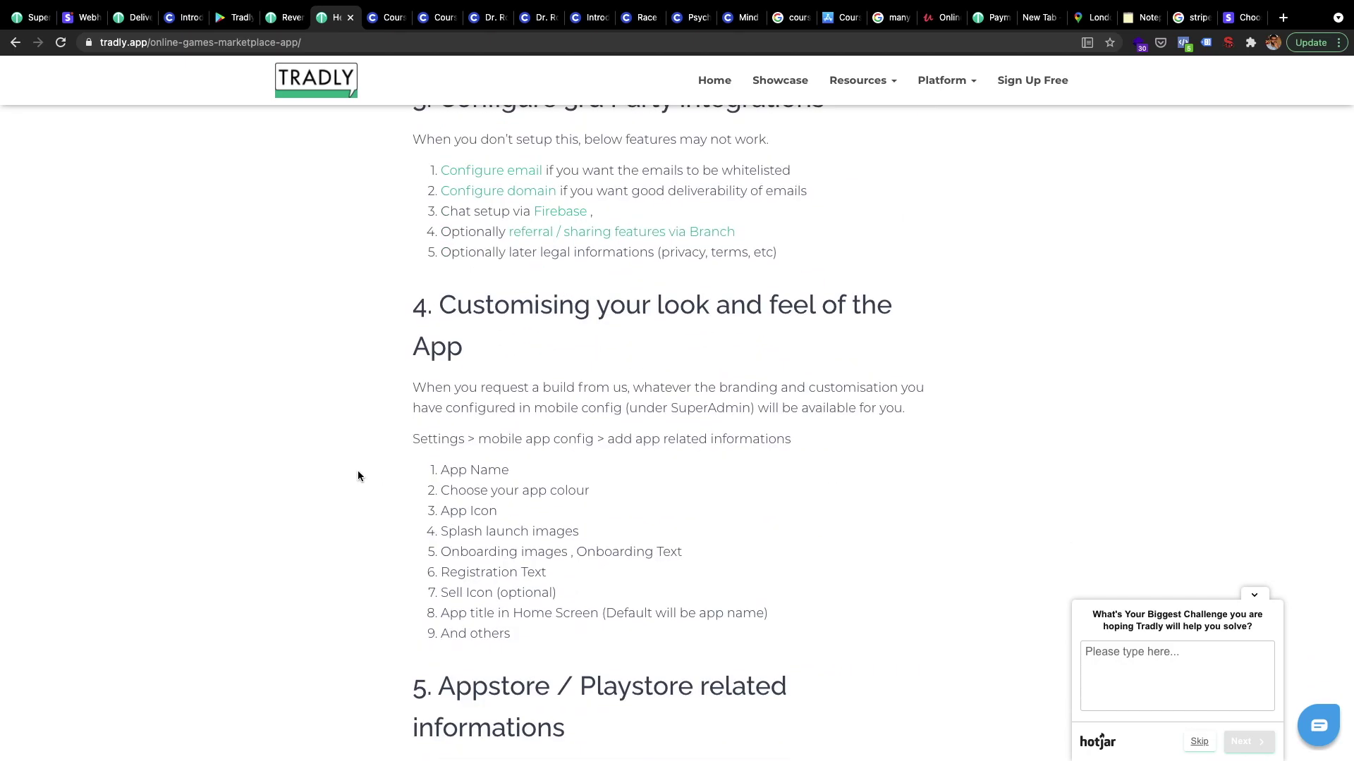